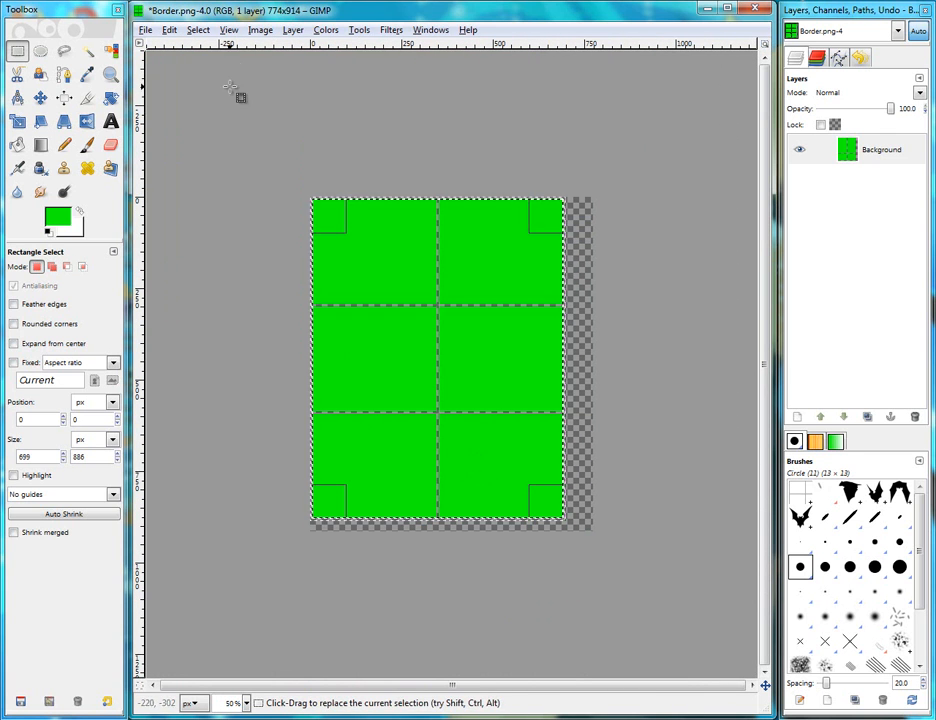
Step: Fit the canvas to the rectangular selection around the green panels
click(236, 30)
mouse_move(260, 38)
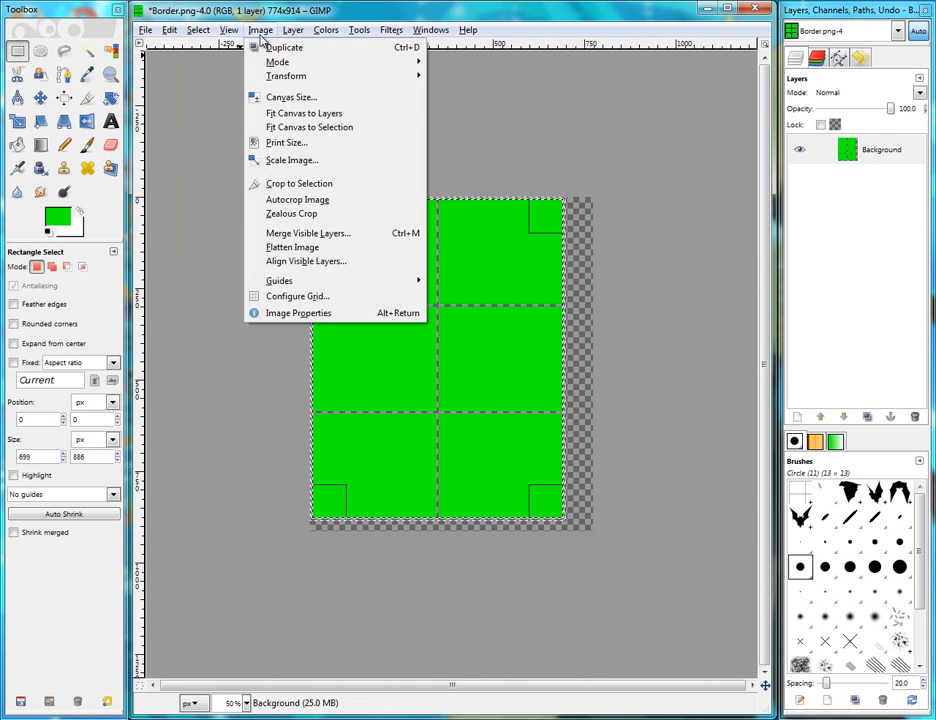
click(307, 130)
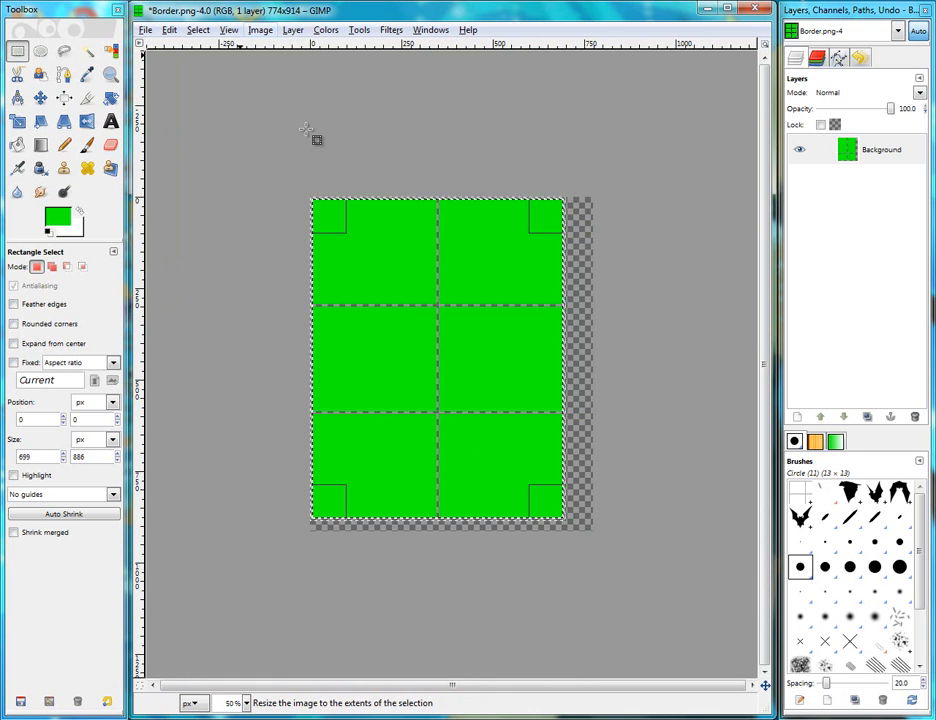
Step: Add a new transparent layer of 699 × 886 px above the Background layer
click(862, 153)
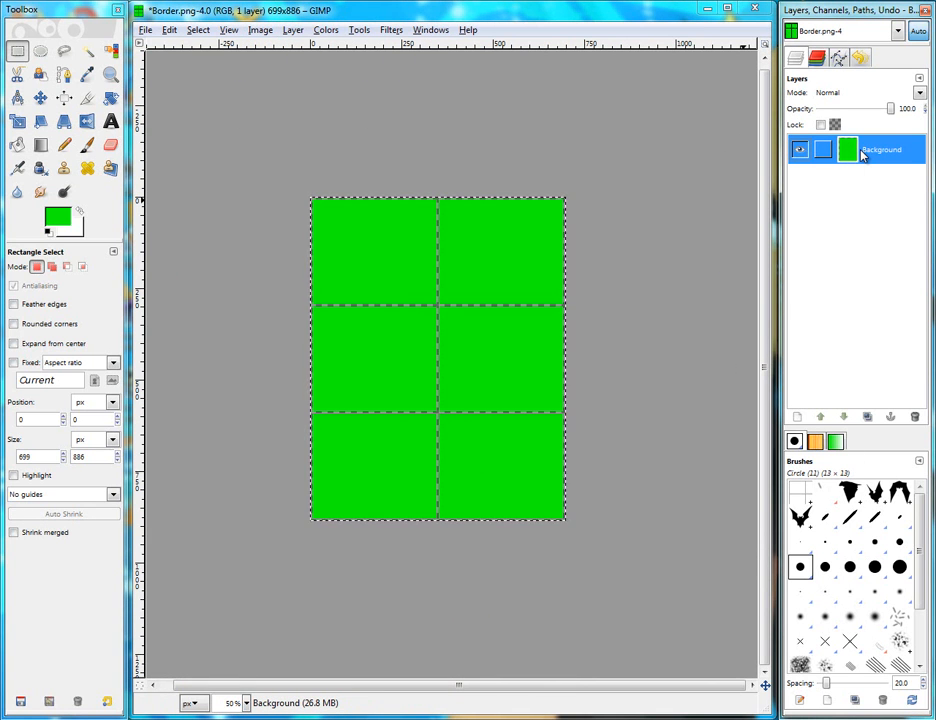
click(797, 417)
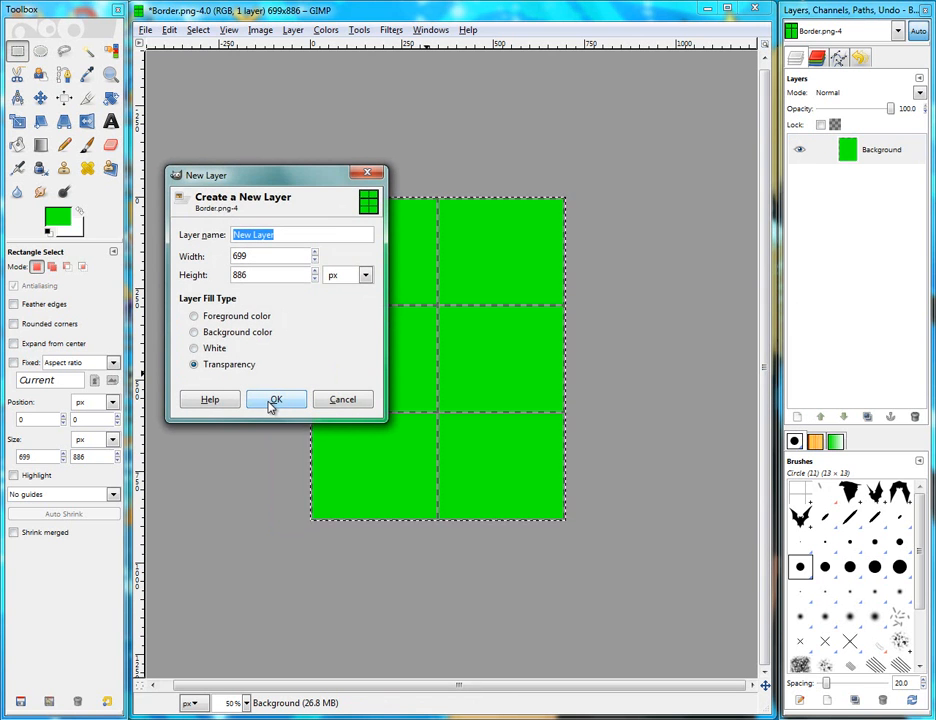
click(272, 402)
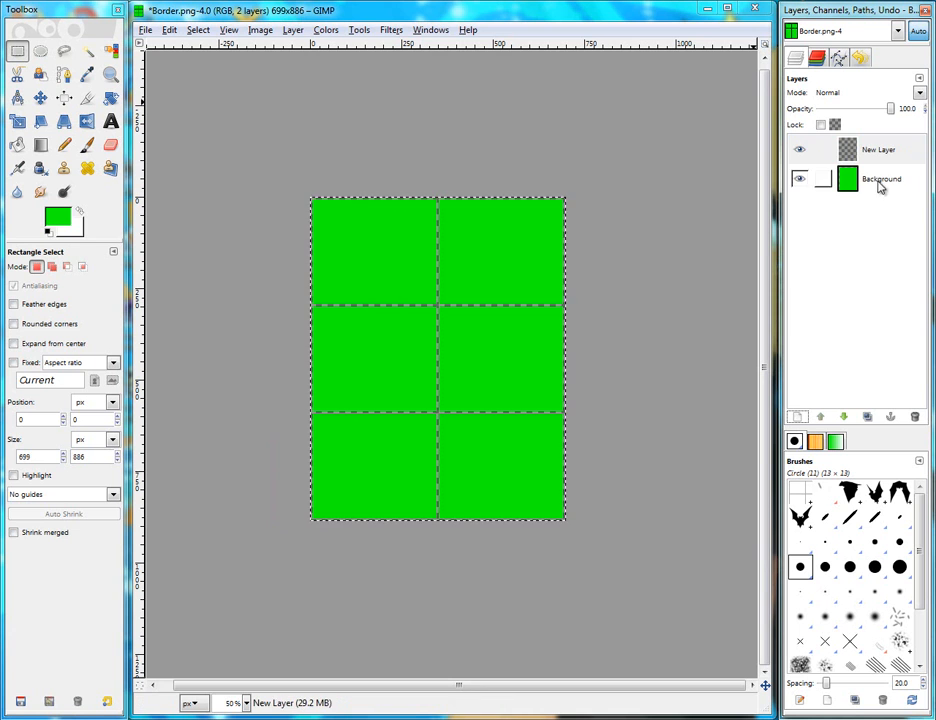
Step: Select the transparent grid lines using the Background layer's inverted alpha, and make the new layer active
click(876, 184)
right_click(885, 186)
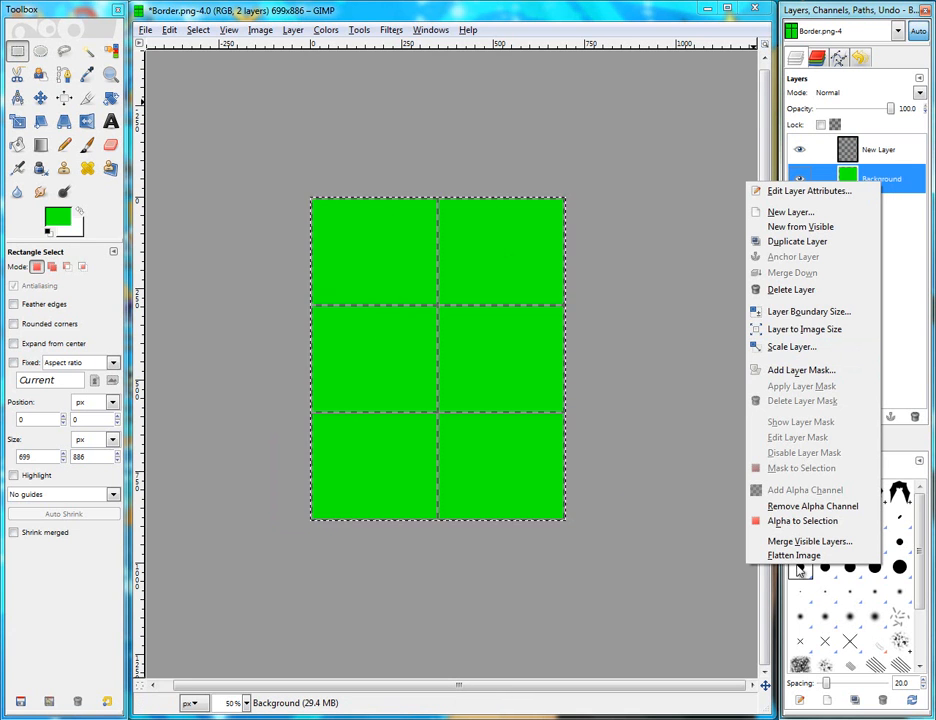
click(815, 522)
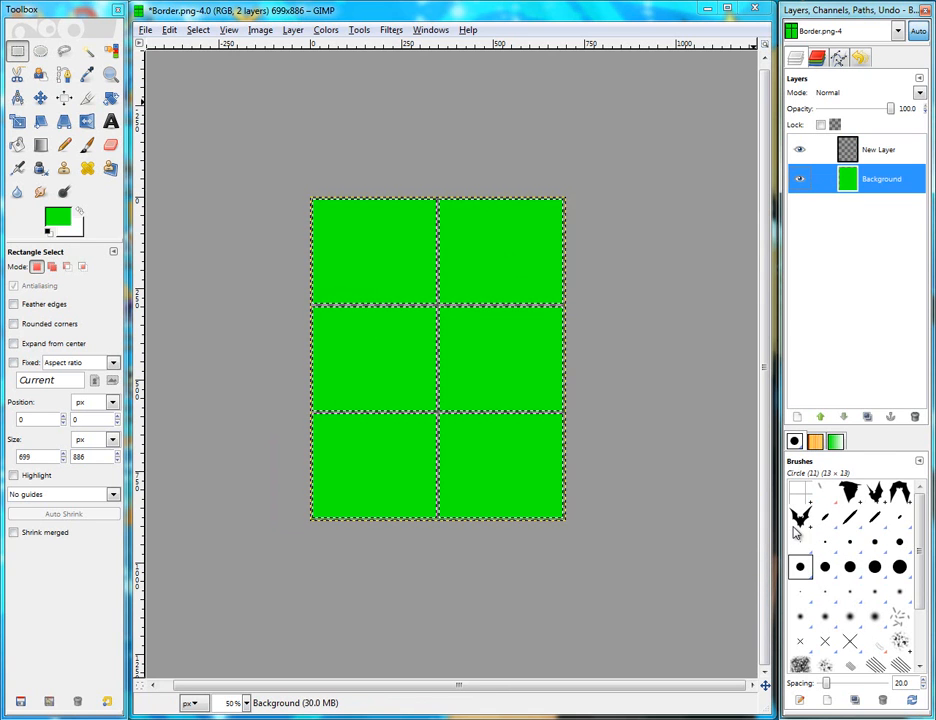
click(871, 152)
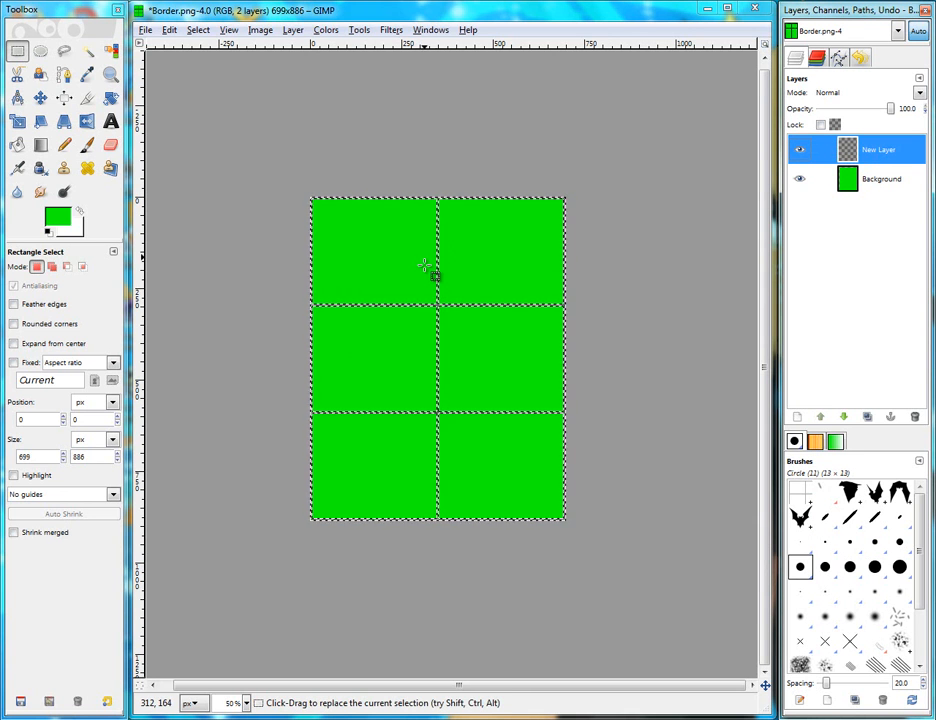
Step: Paint the selected border and grid lines white on the new layer, using the Paintbrush with the Circle (19) brush
scroll(455, 334, up, 4)
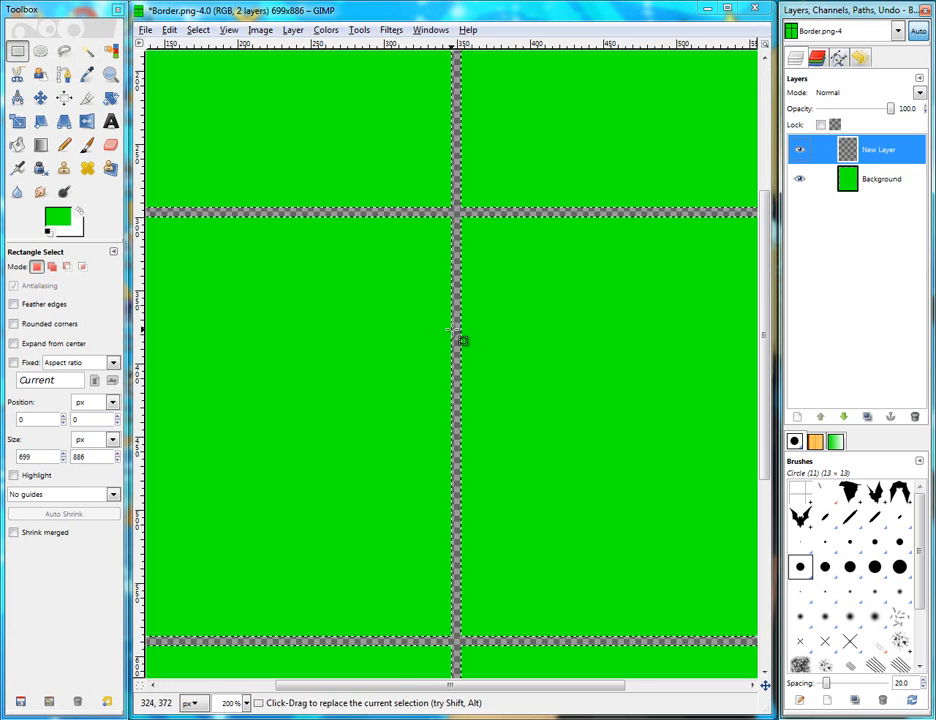
scroll(452, 327, up, 4)
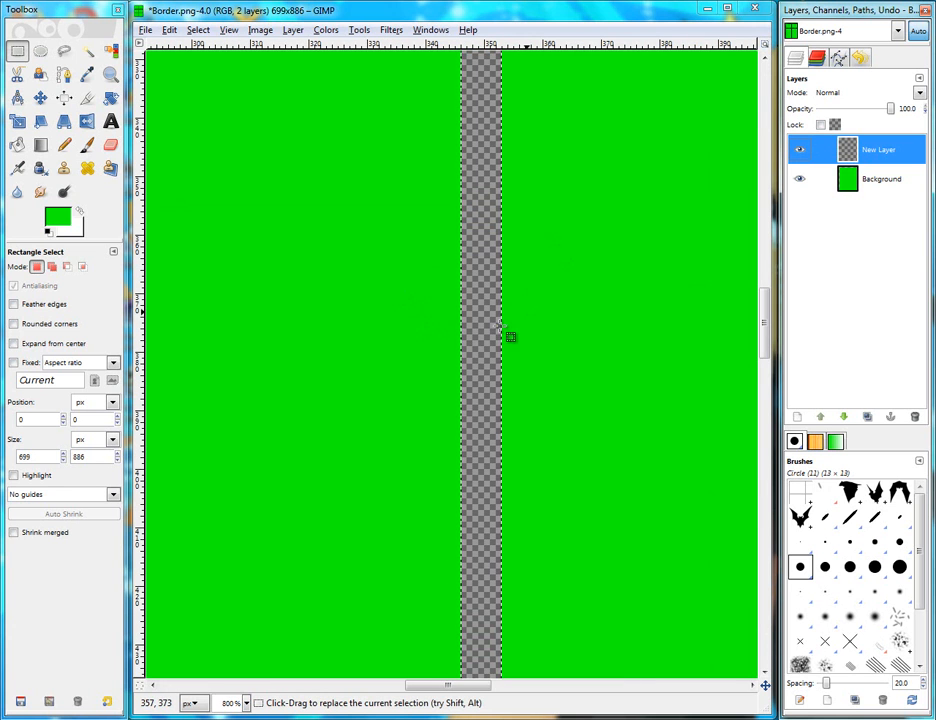
scroll(338, 272, down, 7)
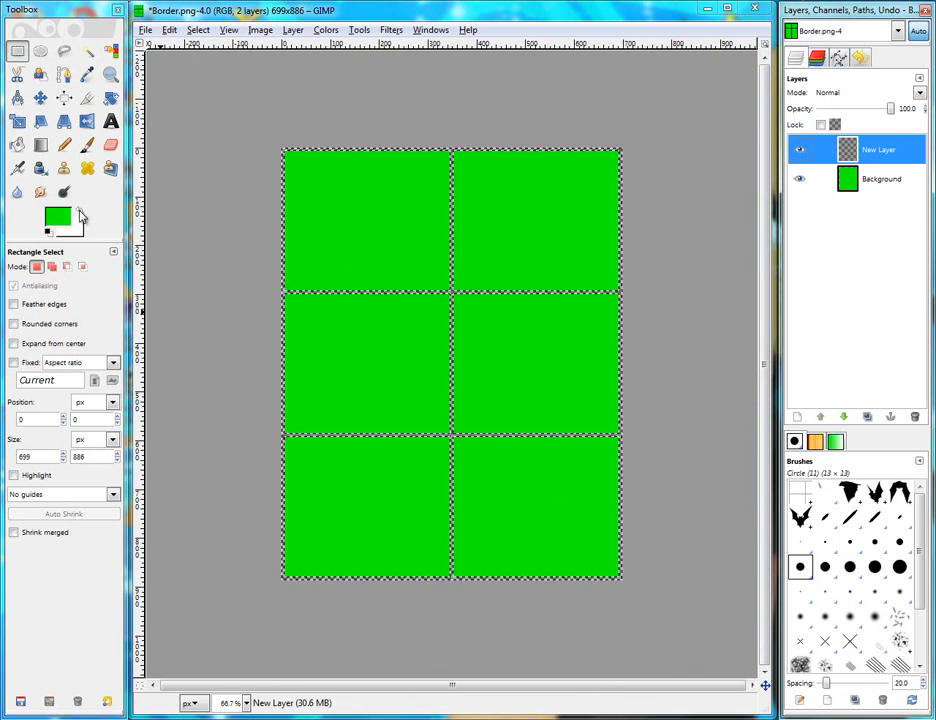
click(81, 213)
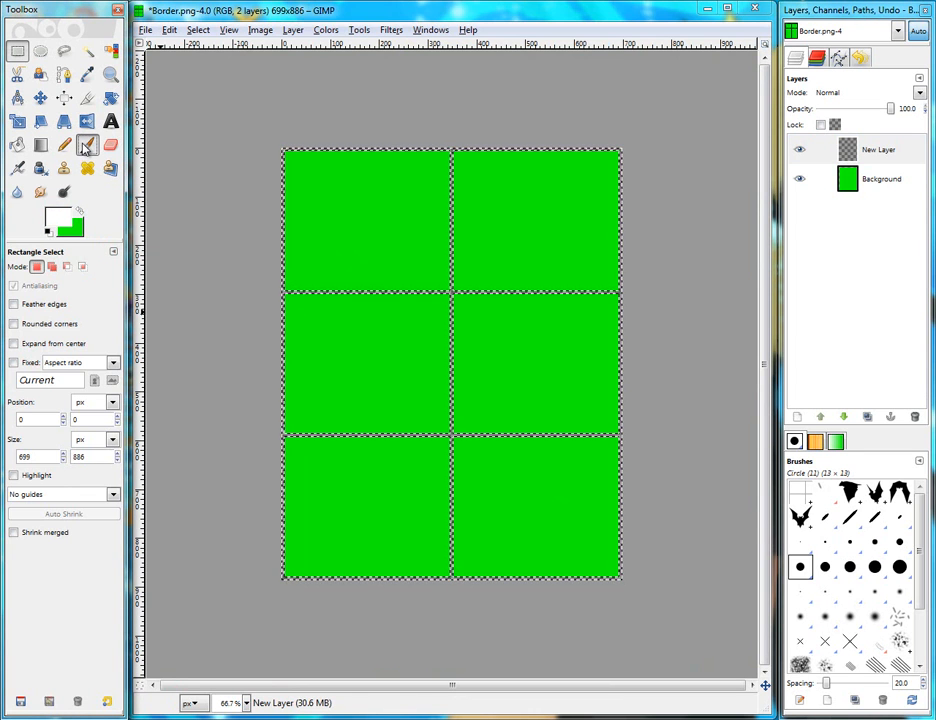
click(86, 146)
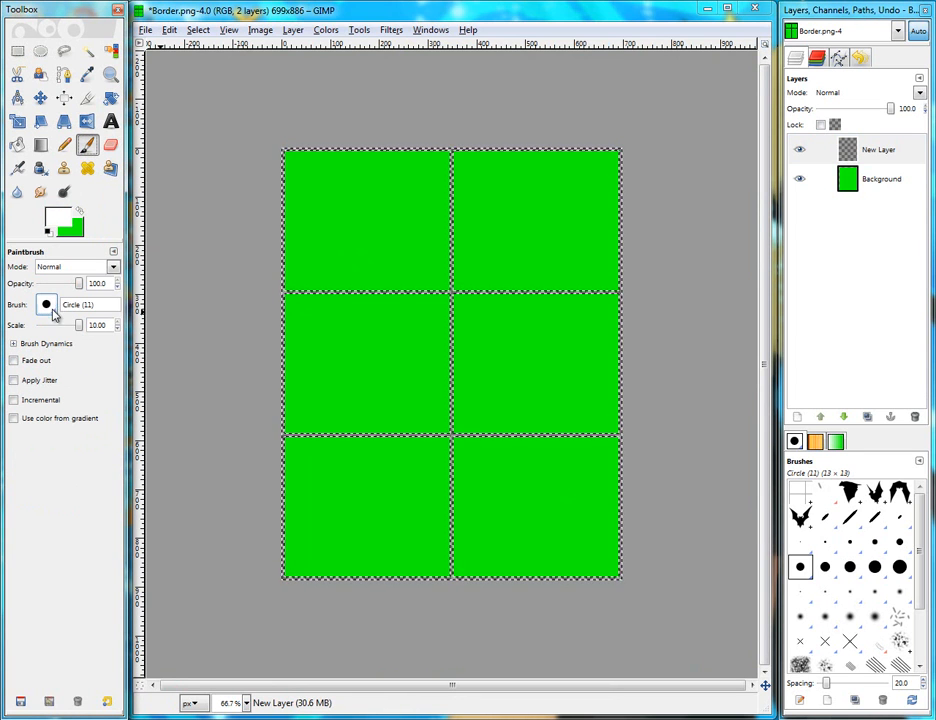
click(900, 567)
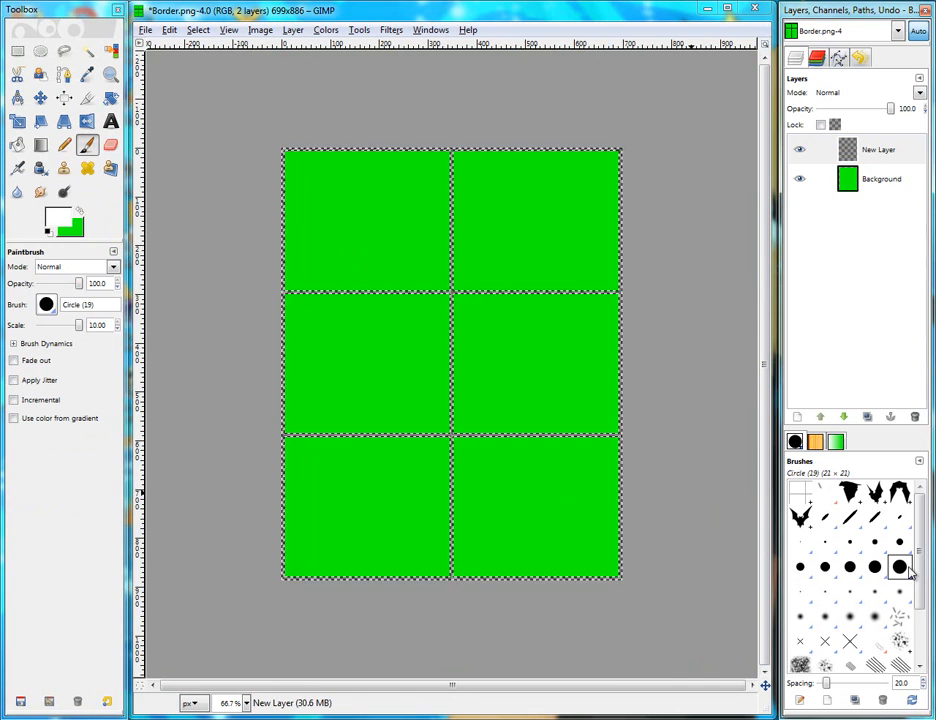
mouse_move(618, 578)
mouse_down()
mouse_move(368, 575)
mouse_move(281, 550)
mouse_move(272, 188)
mouse_move(628, 172)
mouse_move(539, 580)
mouse_move(452, 222)
mouse_up()
drag(588, 436, 338, 436)
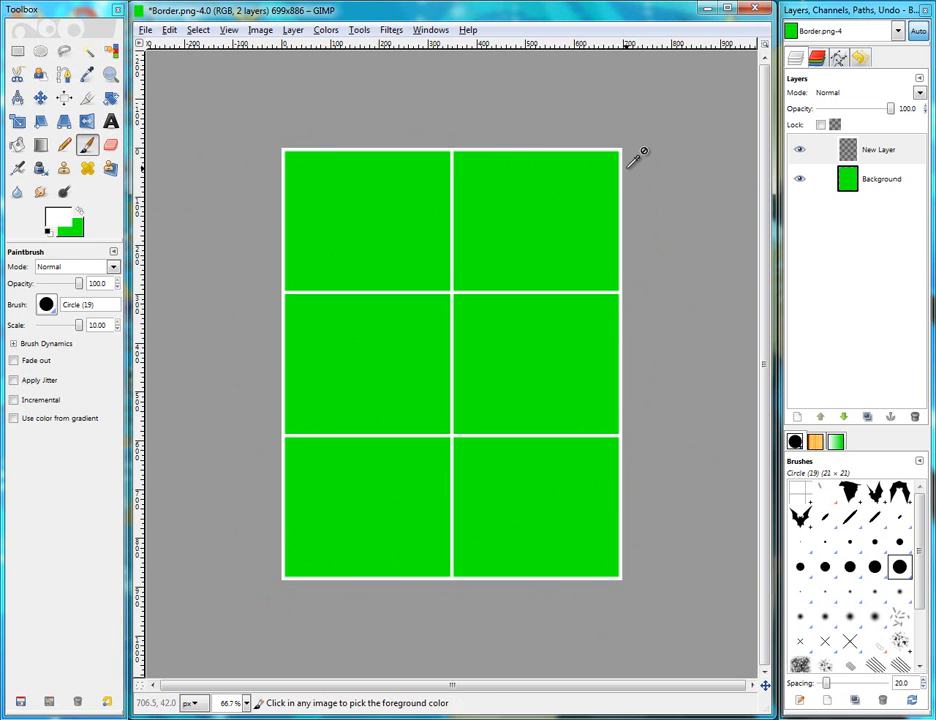
click(868, 93)
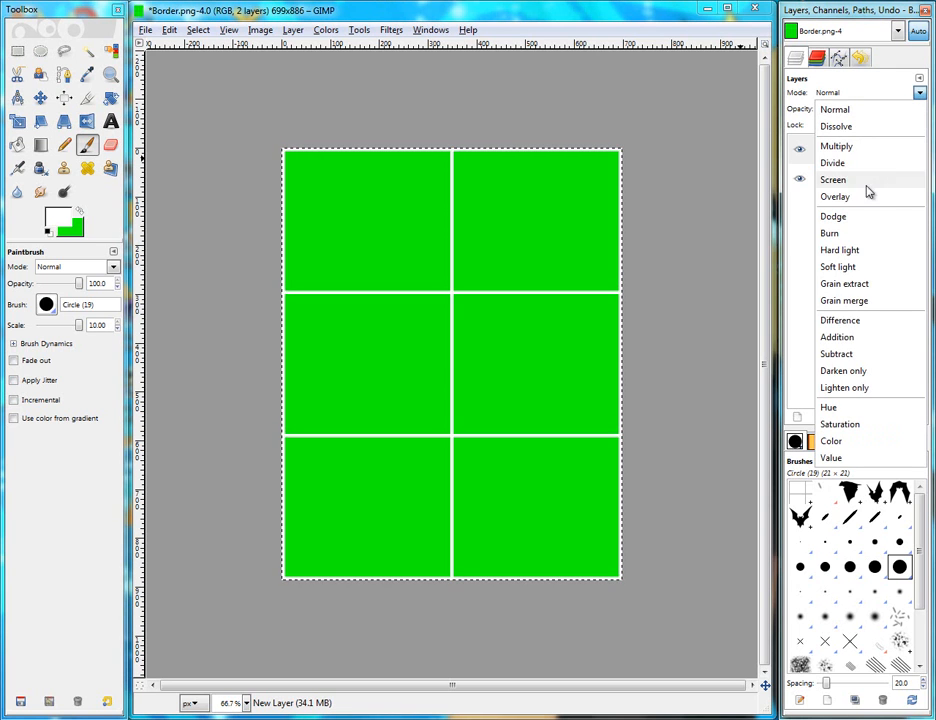
click(851, 95)
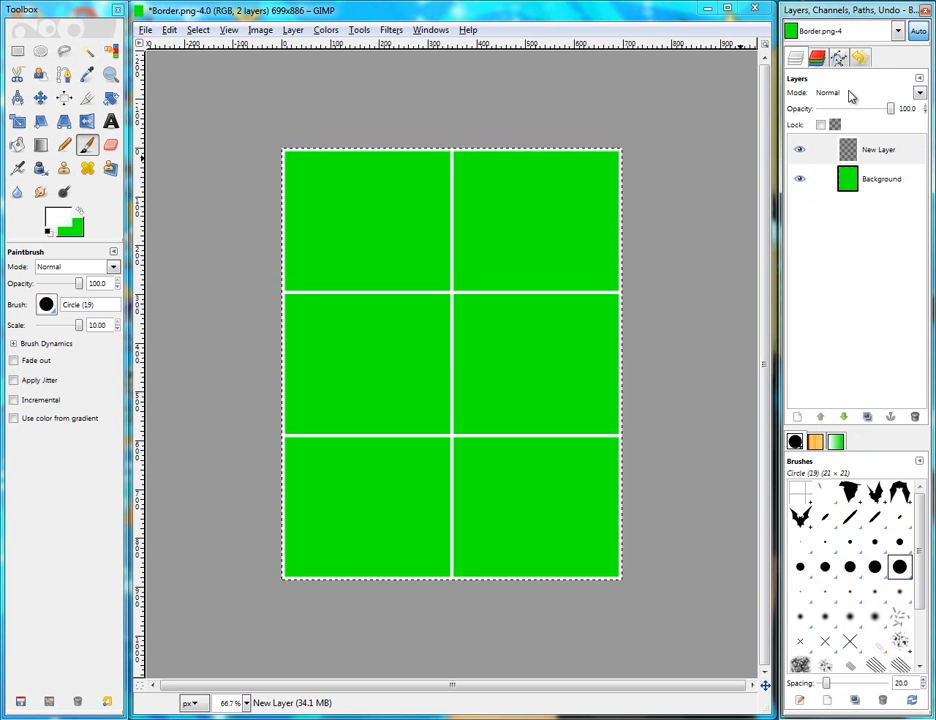
click(884, 152)
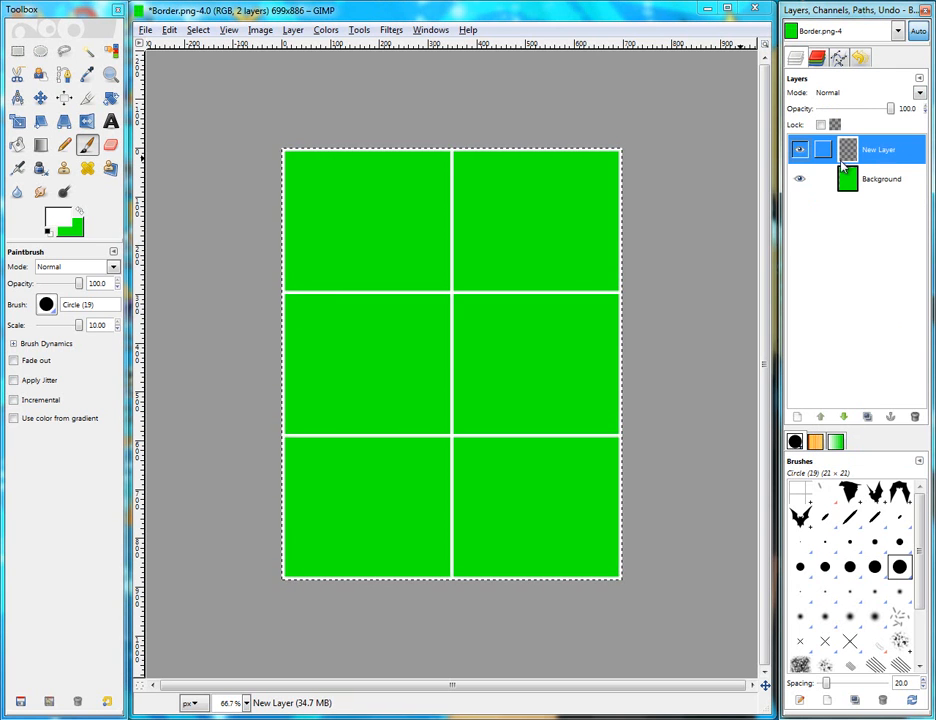
click(800, 150)
click(800, 150)
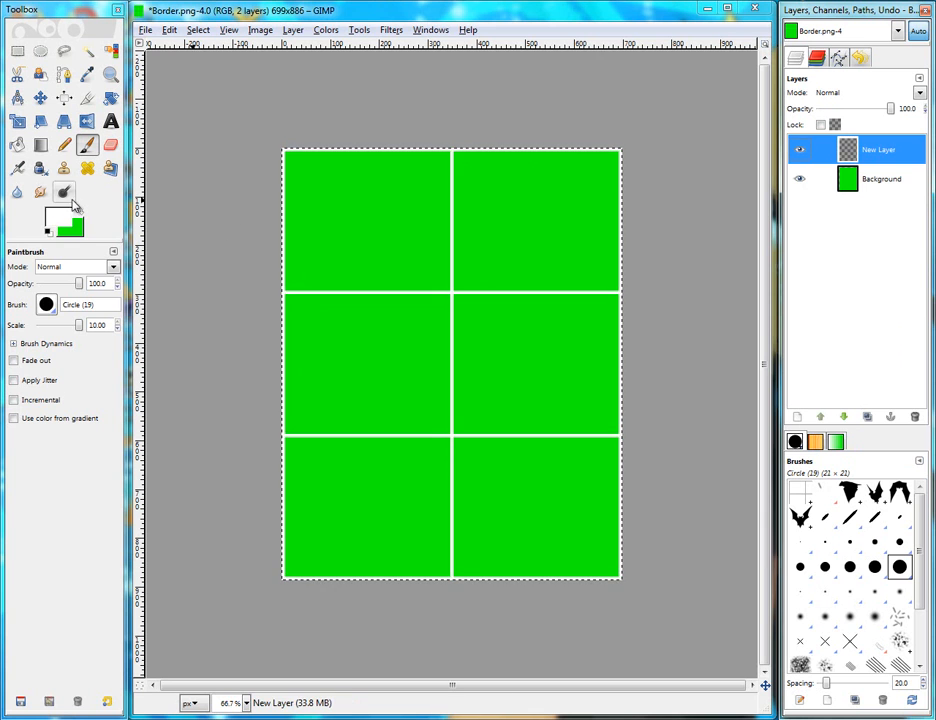
Step: Delete the green Background layer so that only the painted grid layer is left
click(803, 186)
click(913, 417)
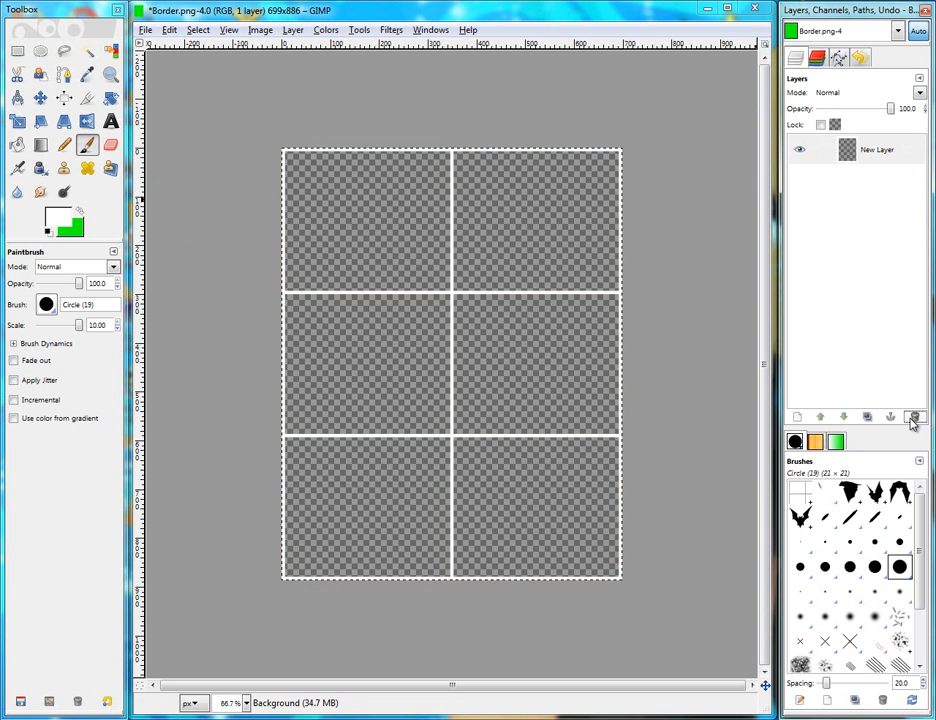
Step: Add a 699 × 886 px layer filled with the foreground colour, after changing that colour to bright blue
click(797, 417)
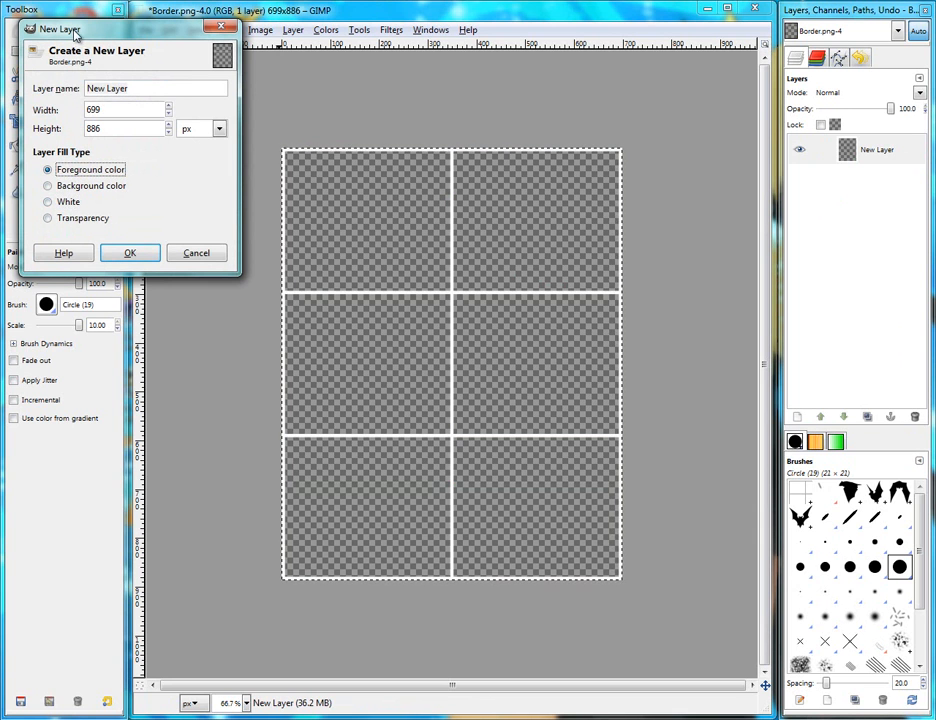
drag(75, 34, 285, 107)
click(82, 213)
click(57, 216)
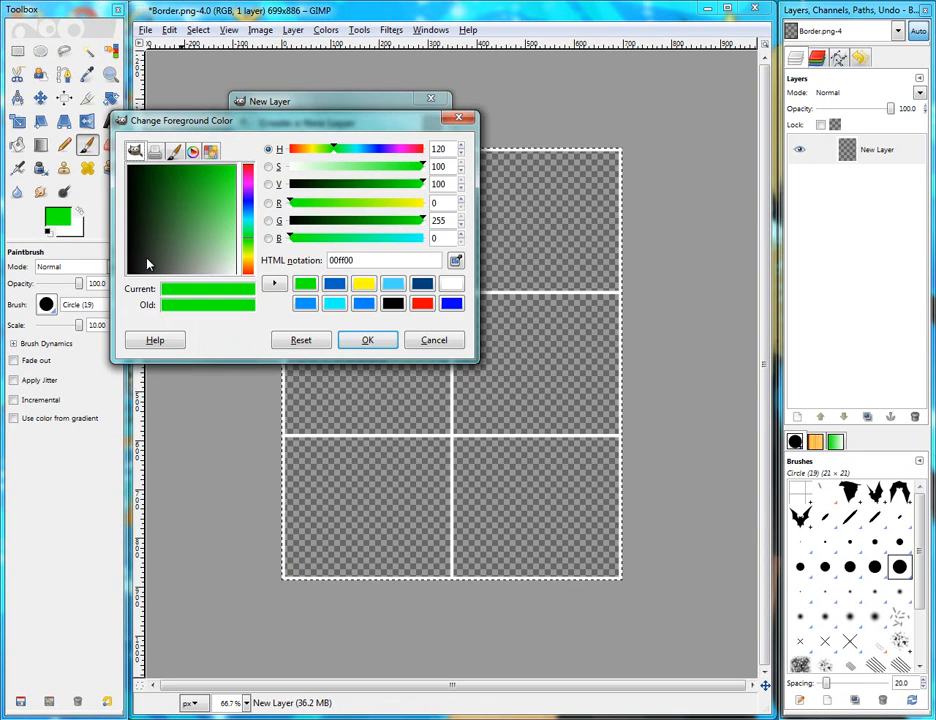
click(362, 305)
click(366, 340)
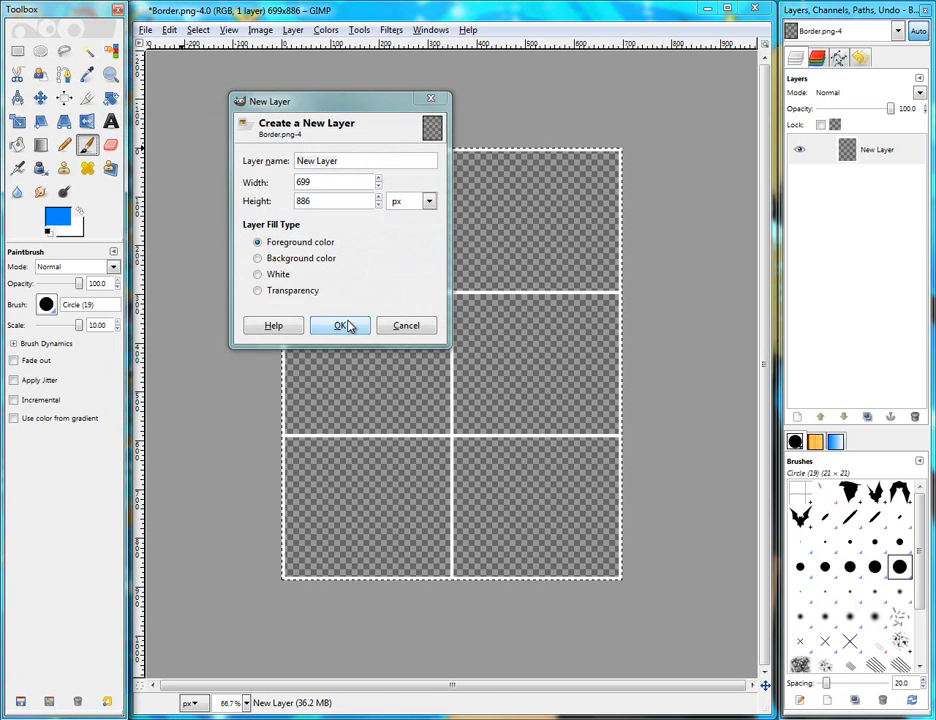
click(342, 326)
Step: Try the Multiply, Overlay, Screen and Hard light blend modes on the blue layer, and return it to Normal
click(915, 93)
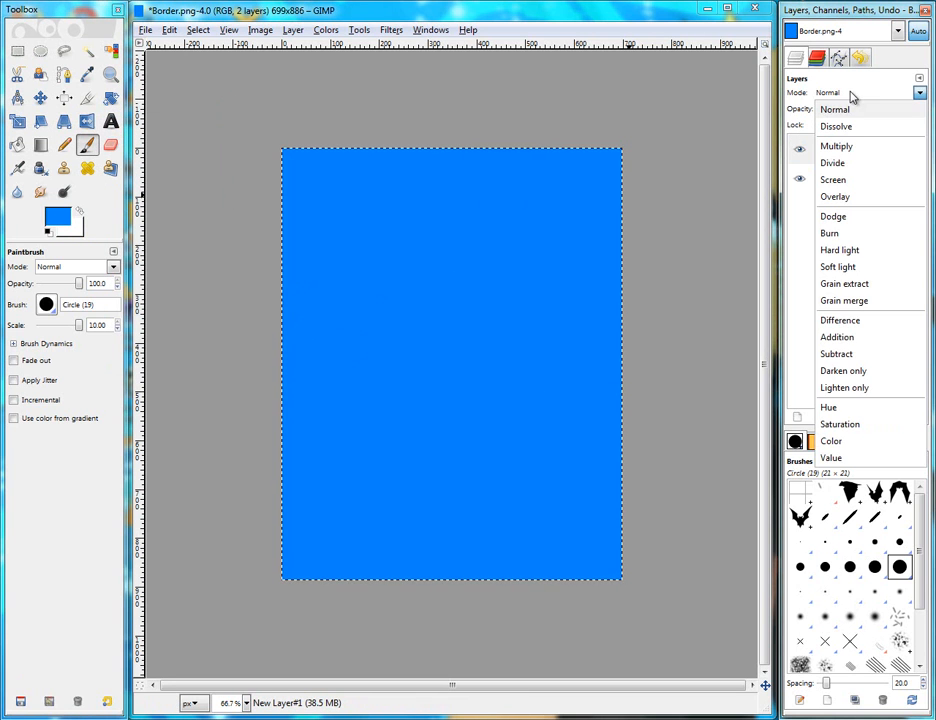
click(797, 146)
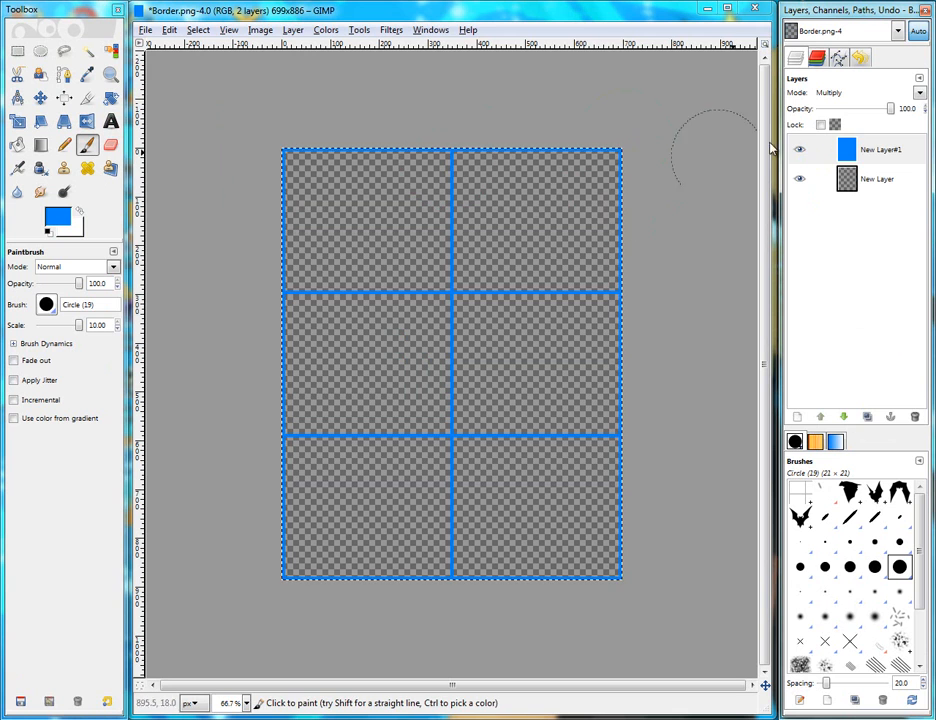
click(919, 92)
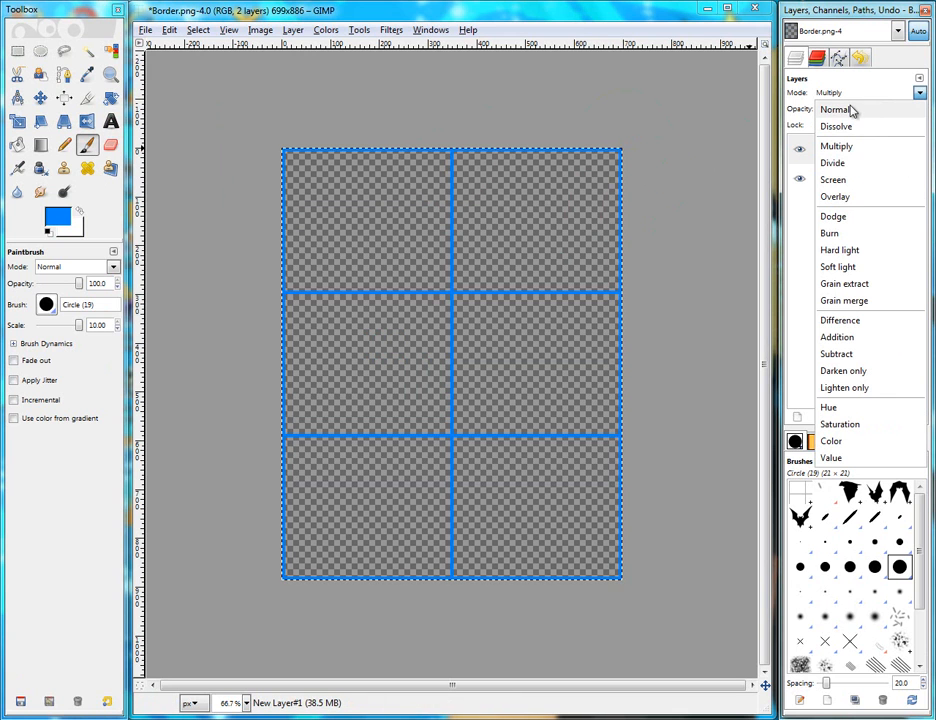
click(852, 197)
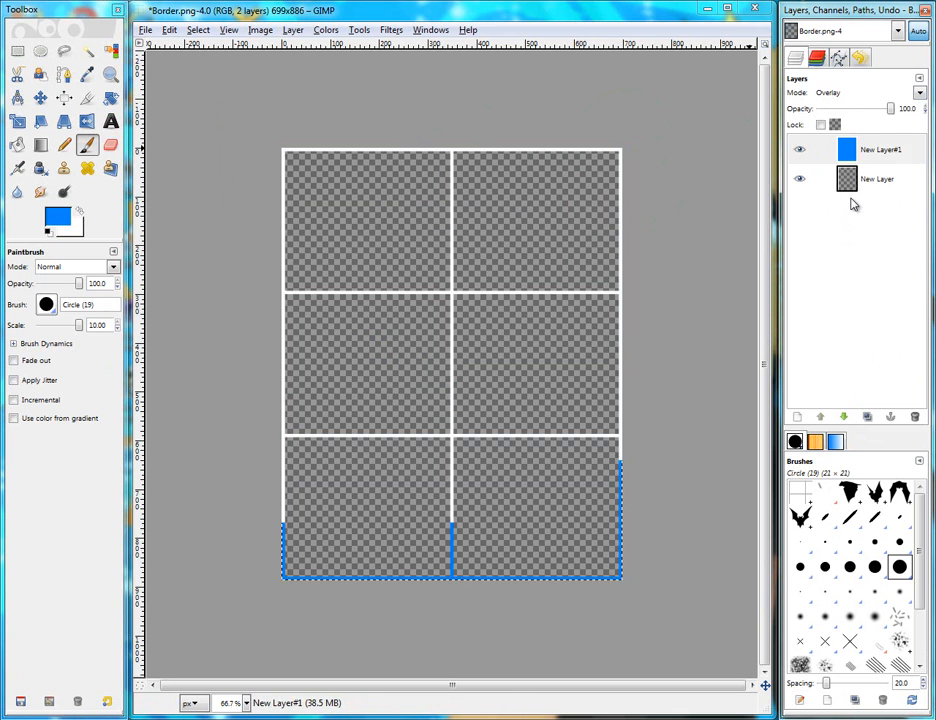
click(919, 92)
click(830, 181)
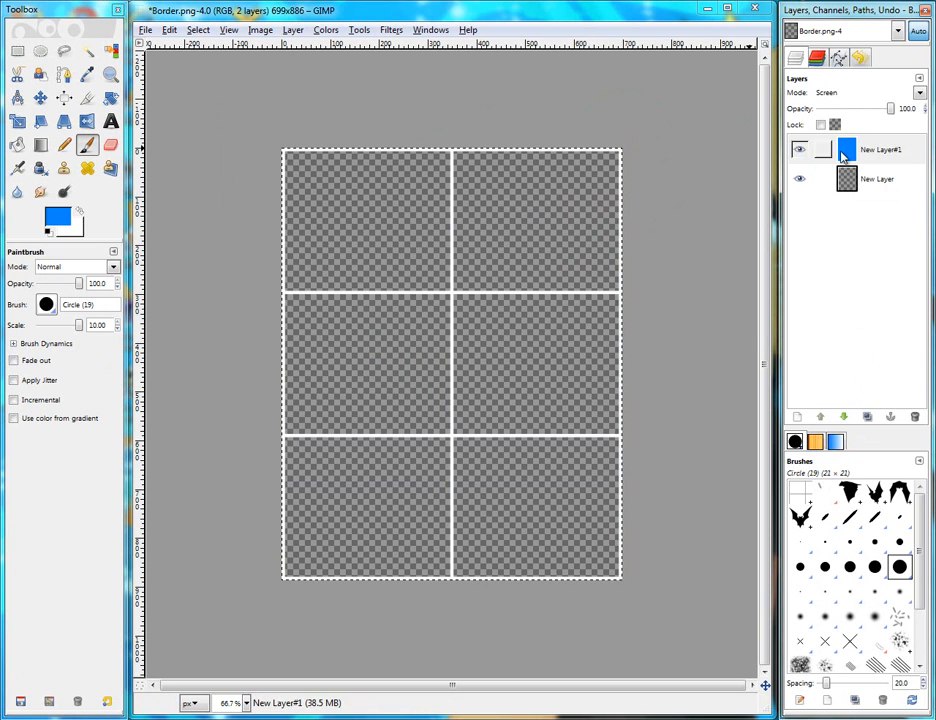
click(919, 92)
click(840, 215)
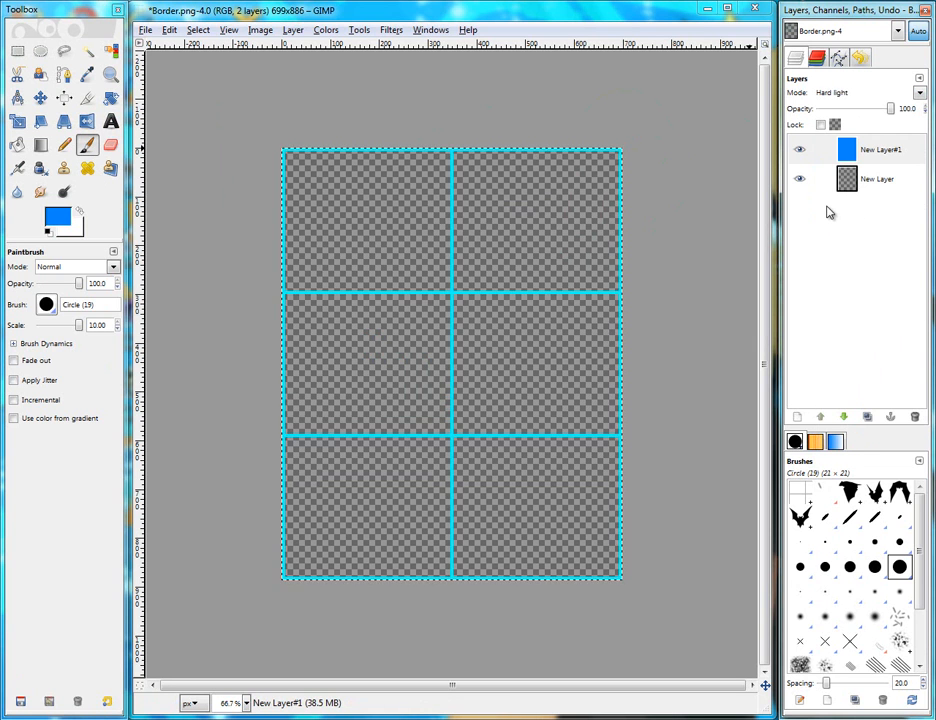
key(Up)
key(Up)
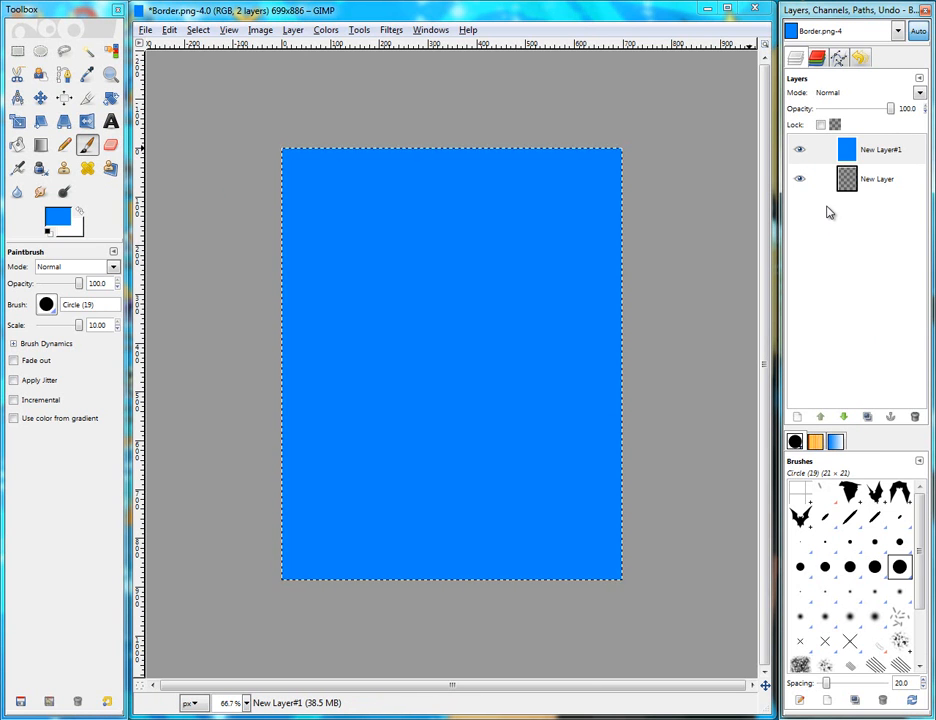
Step: Set the blue layer's blend mode to Multiply and inspect the coloured grid lines up close
click(832, 92)
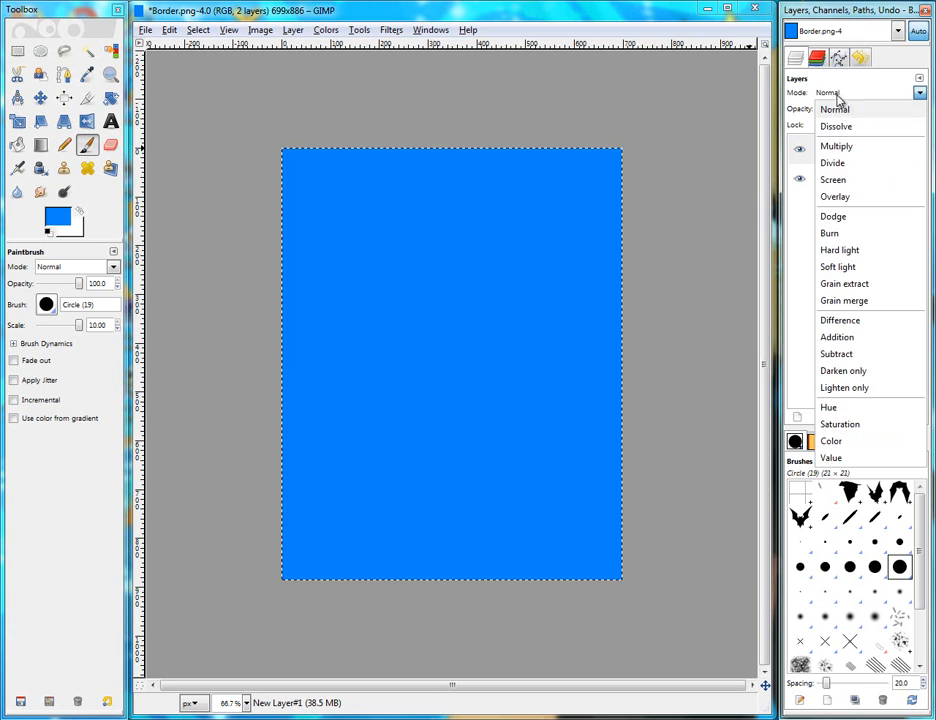
click(838, 150)
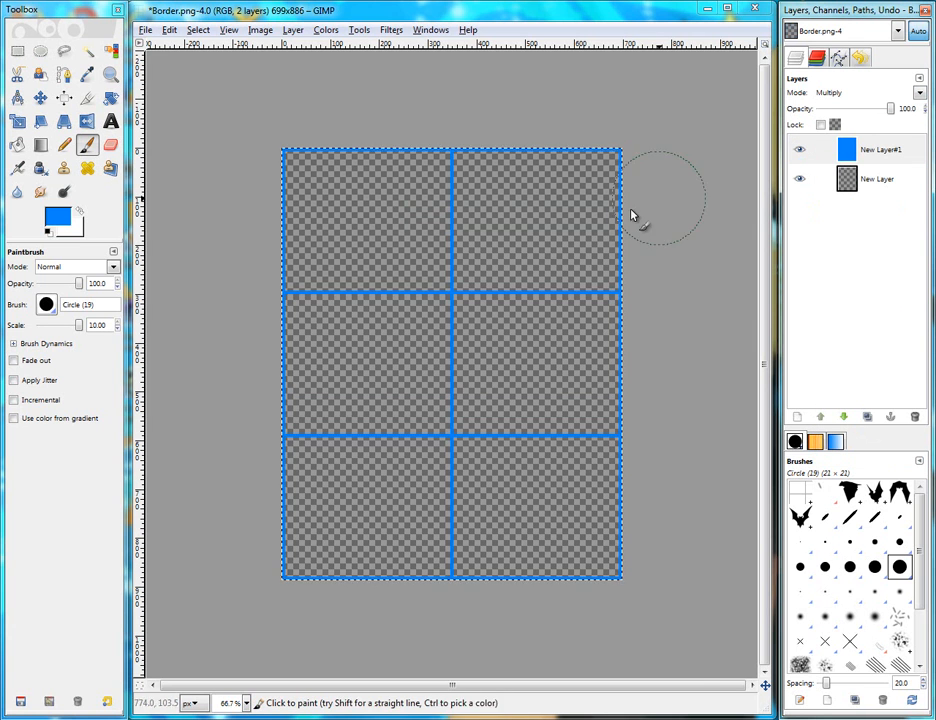
scroll(520, 225, up, 4)
scroll(517, 224, down, 4)
scroll(376, 221, up, 3)
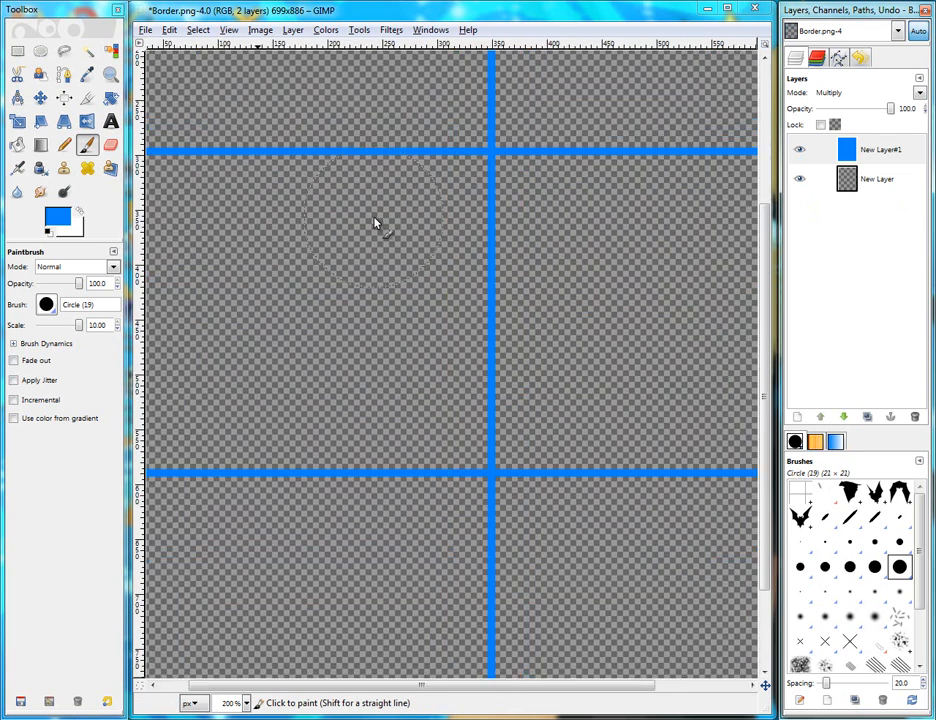
scroll(376, 222, down, 4)
Step: Hide the blue layer and select the grid lines by converting the grid layer's alpha to a selection
click(859, 159)
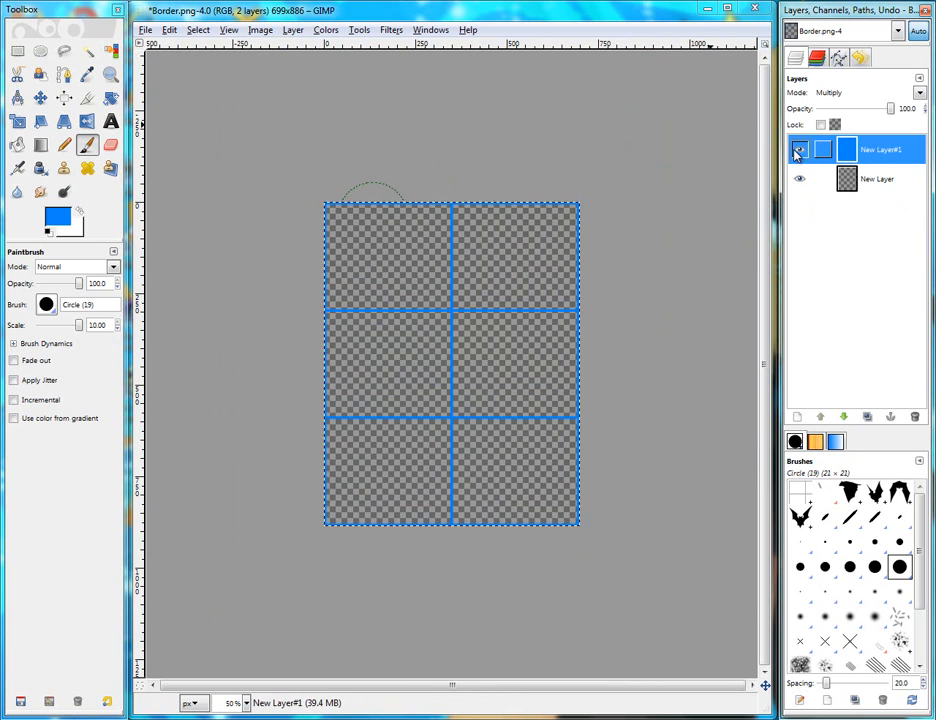
click(793, 149)
click(866, 180)
right_click(869, 181)
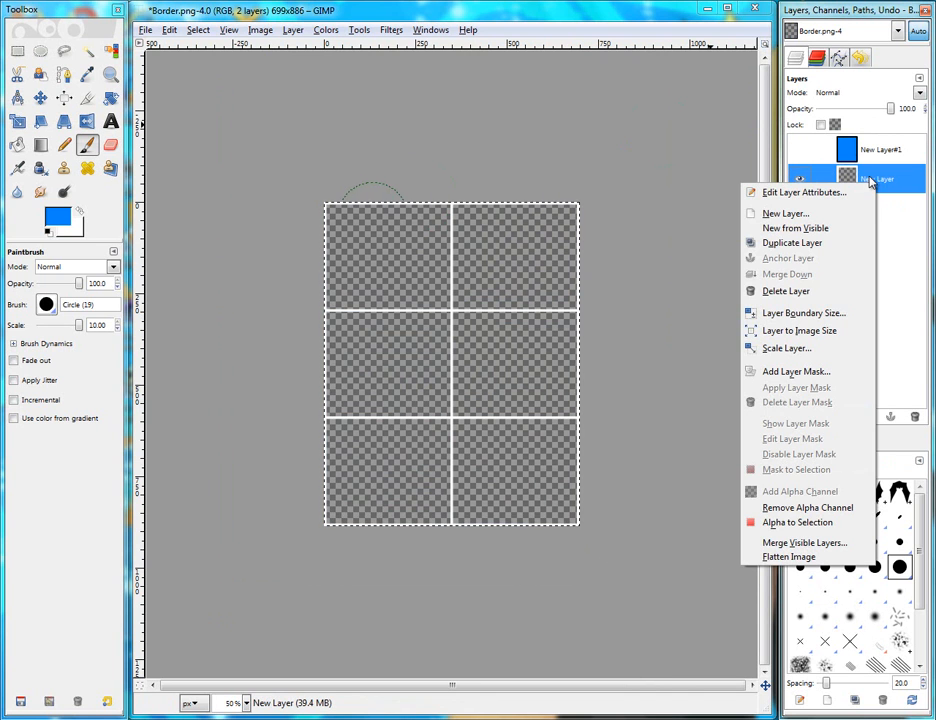
click(785, 522)
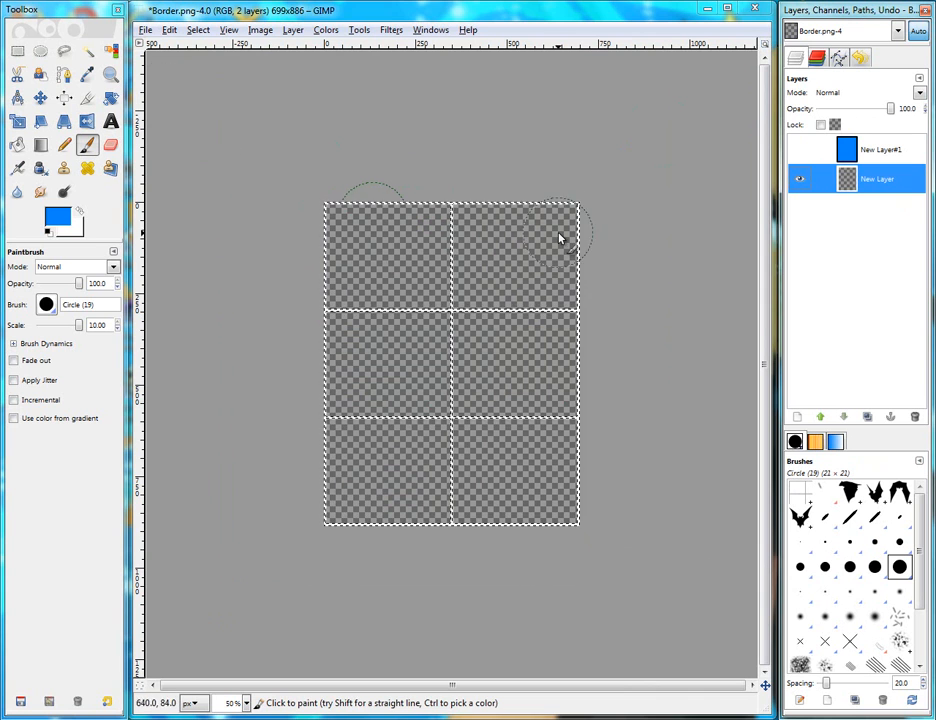
Step: Apply the Add Bevel filter to the selected grid lines at thickness 5, working on a copy of the image
click(391, 29)
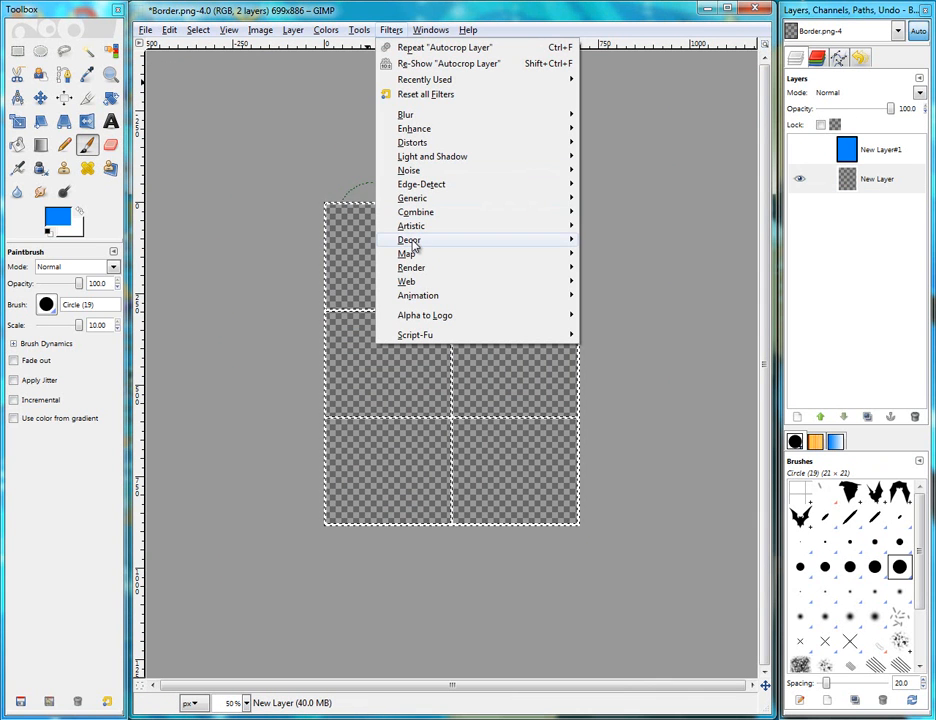
mouse_move(416, 246)
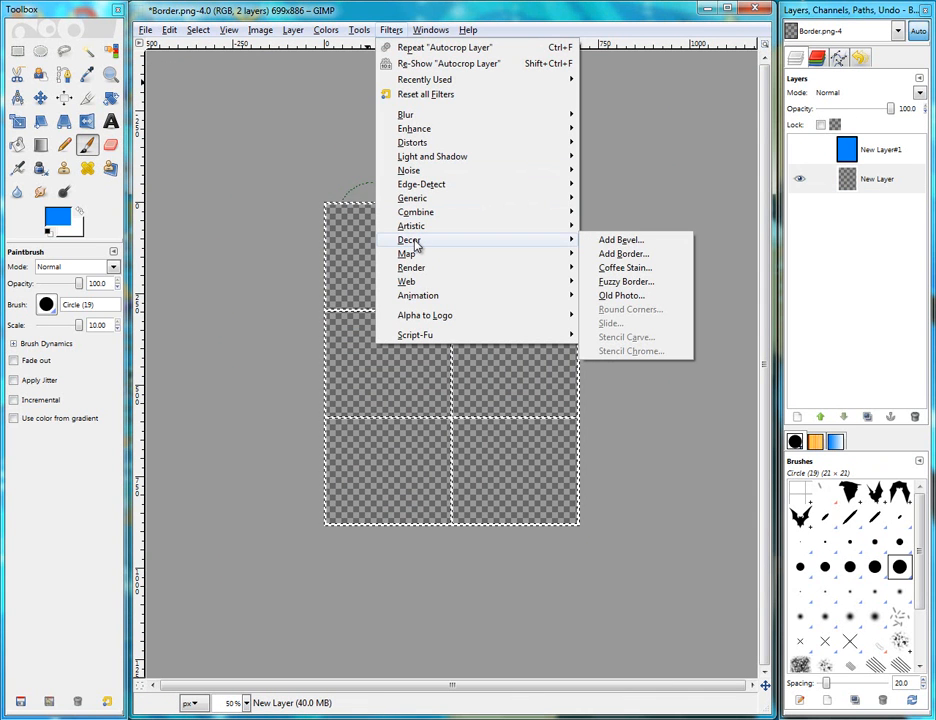
click(623, 242)
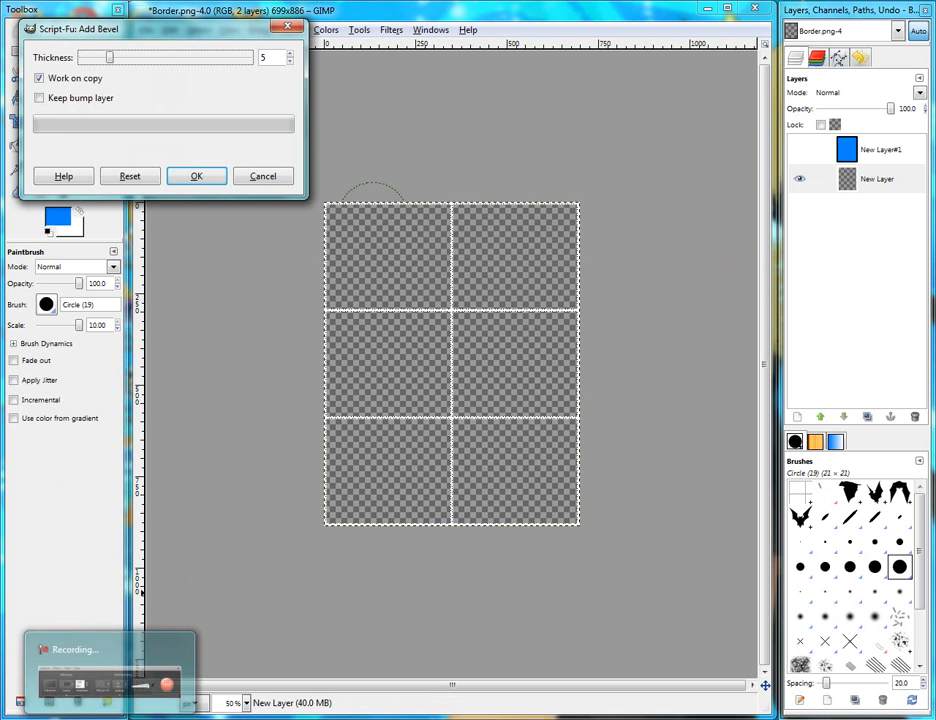
click(110, 717)
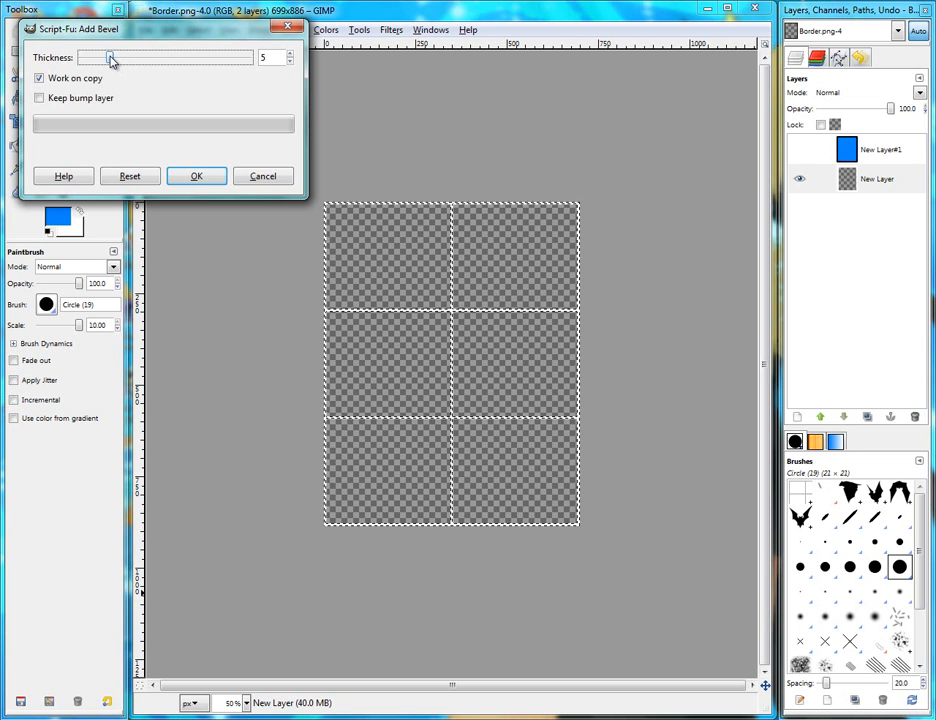
click(196, 180)
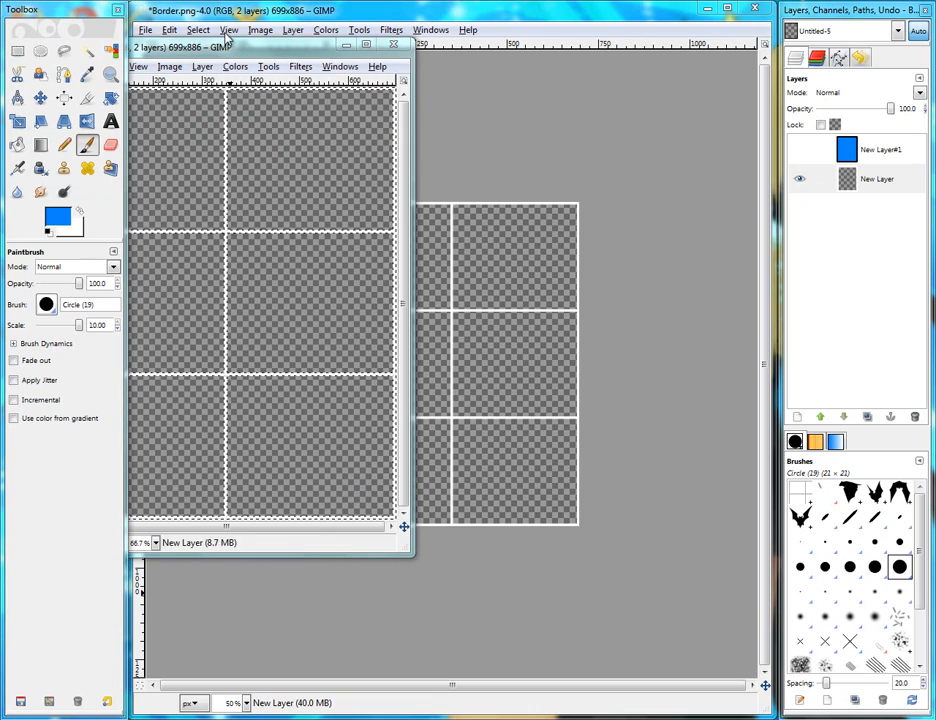
Step: Inspect the bevelled lines in the untitled copy up close and close that copy without saving
drag(228, 48, 454, 73)
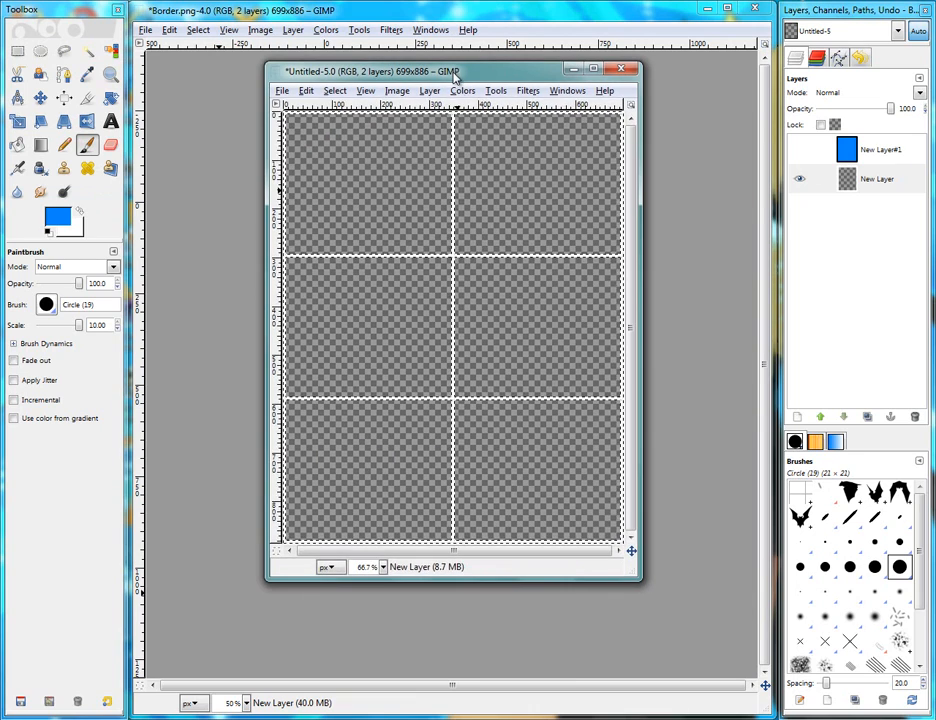
scroll(467, 196, up, 4)
scroll(460, 293, up, 2)
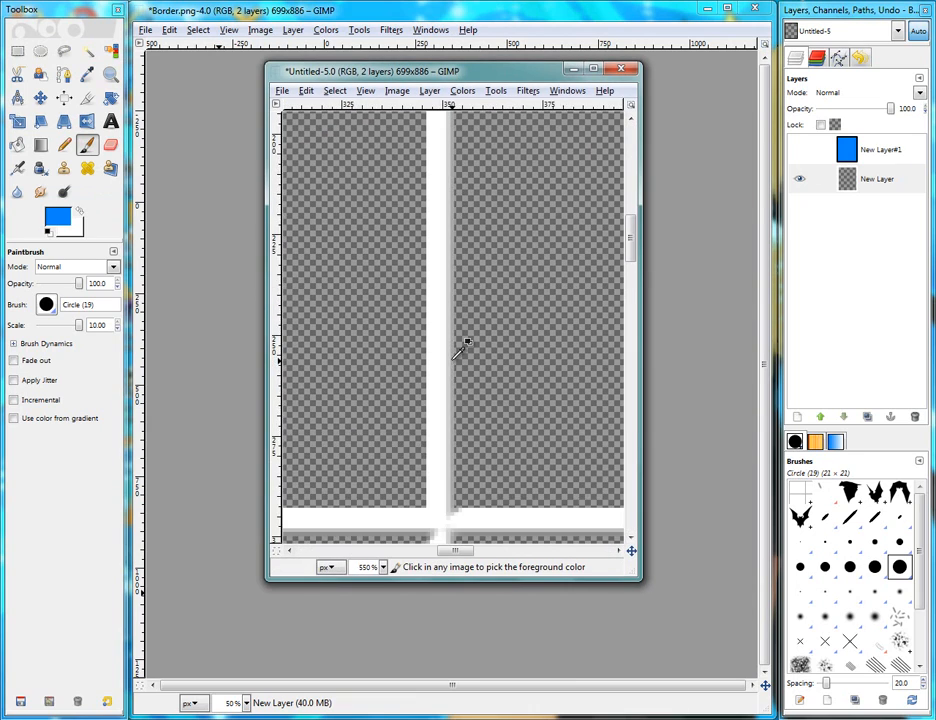
click(620, 68)
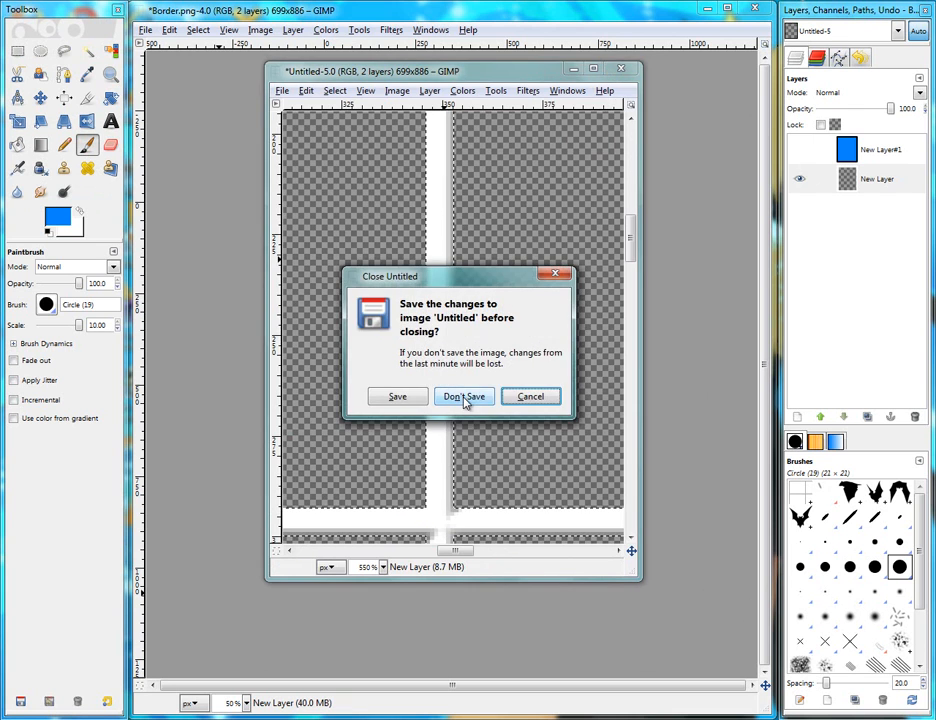
click(464, 393)
Step: Try Add Bevel at thickness 10 directly on the grid layer, with Work on copy turned off, and inspect the lines up close
click(391, 30)
click(395, 65)
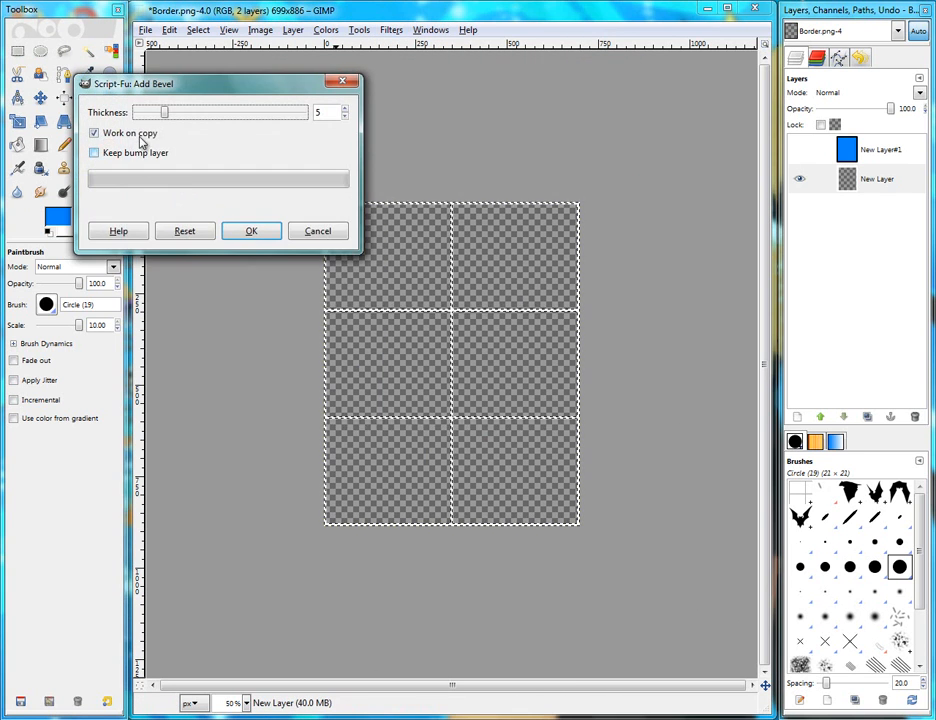
click(125, 133)
drag(166, 116, 196, 112)
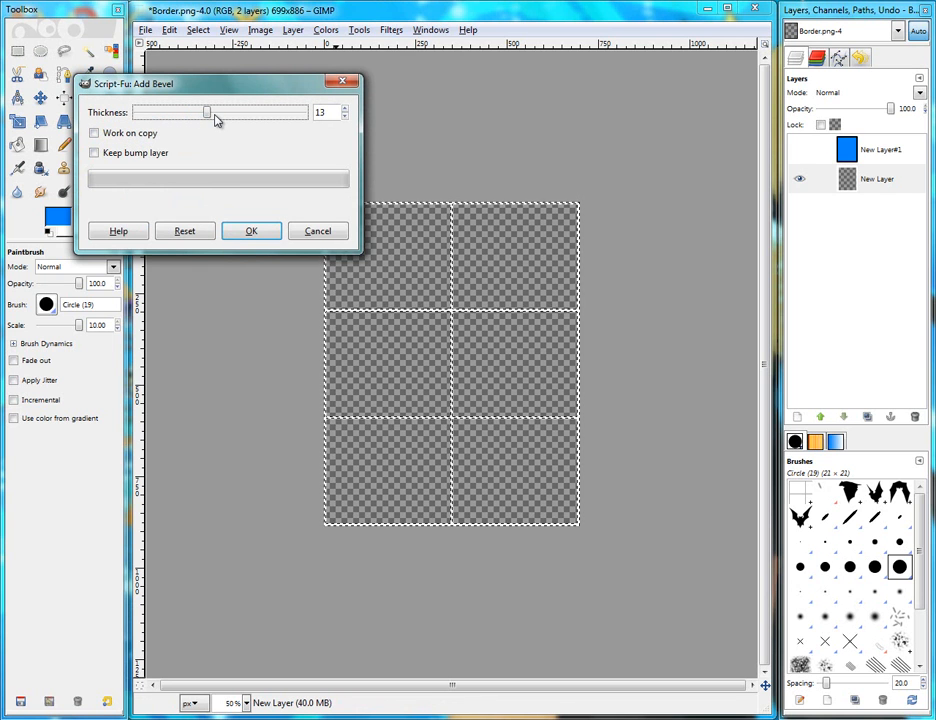
click(343, 117)
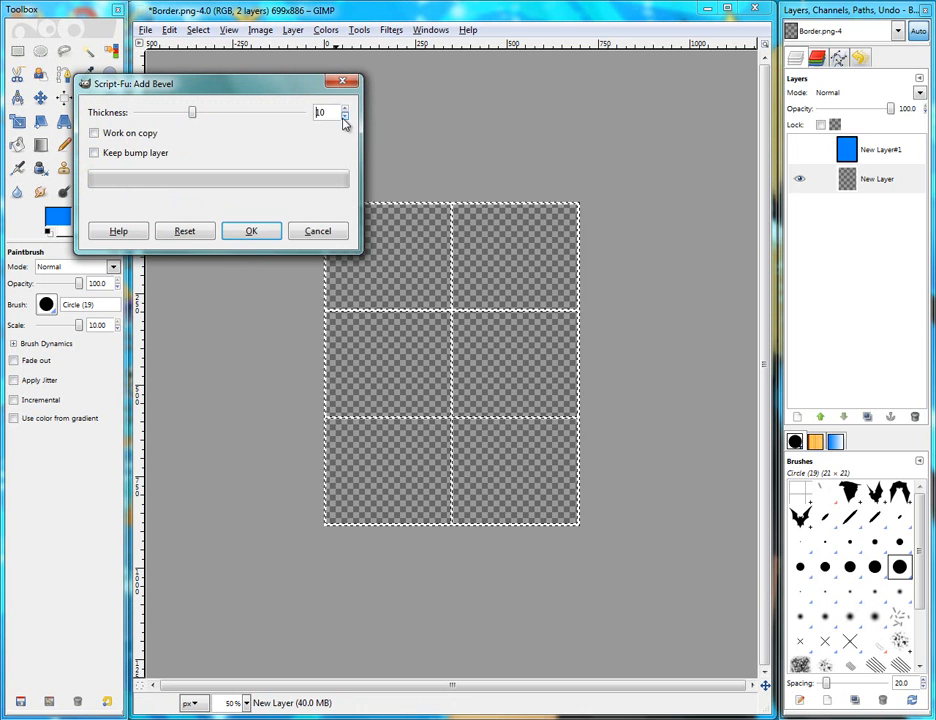
click(276, 234)
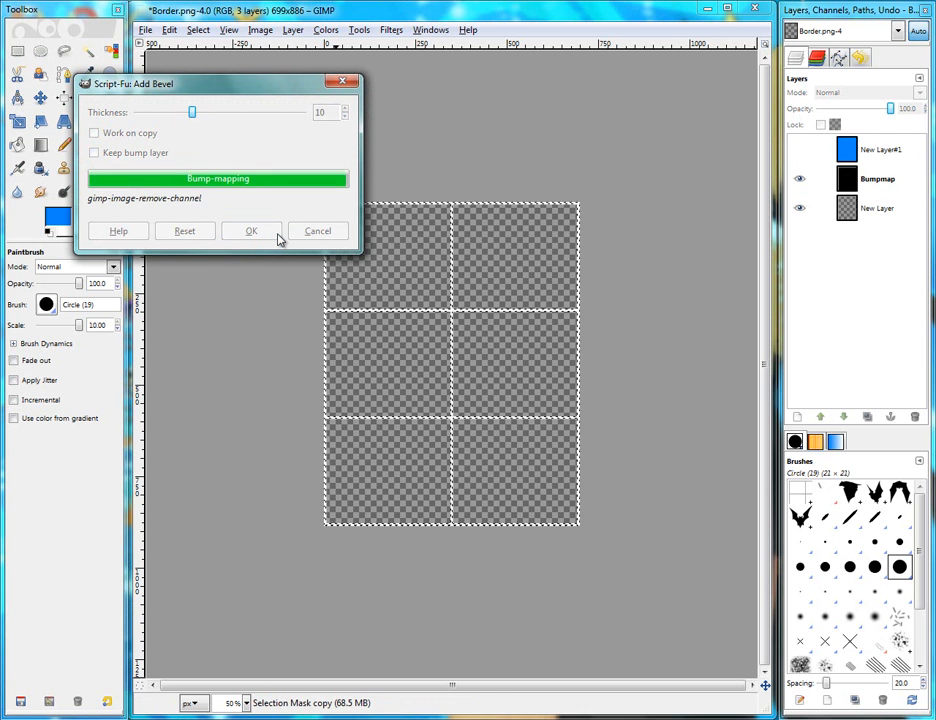
scroll(450, 390, up, 8)
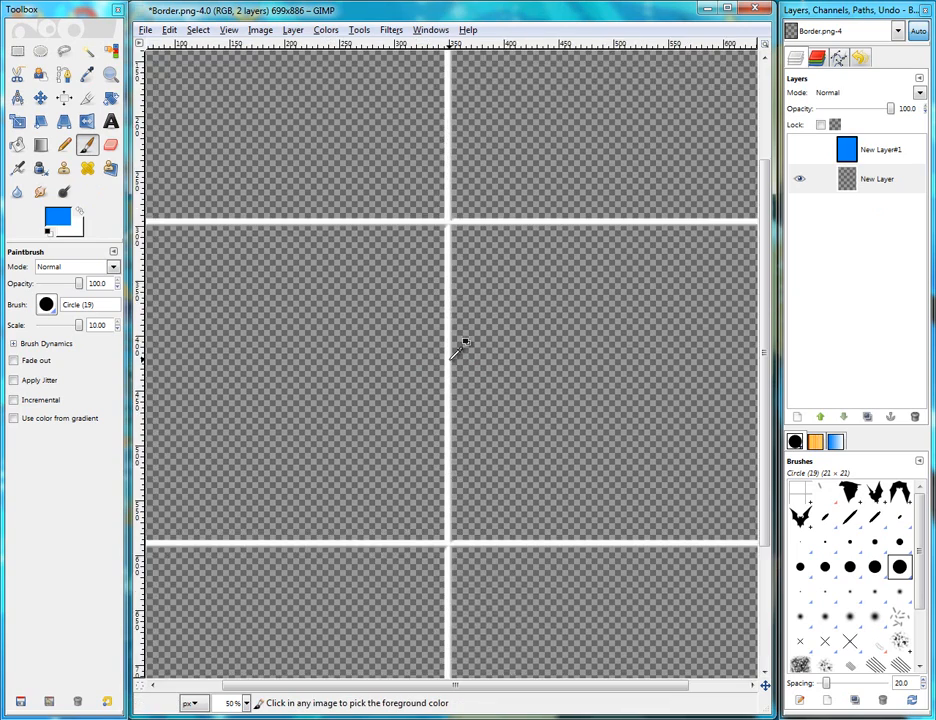
scroll(456, 350, up, 2)
scroll(456, 350, down, 8)
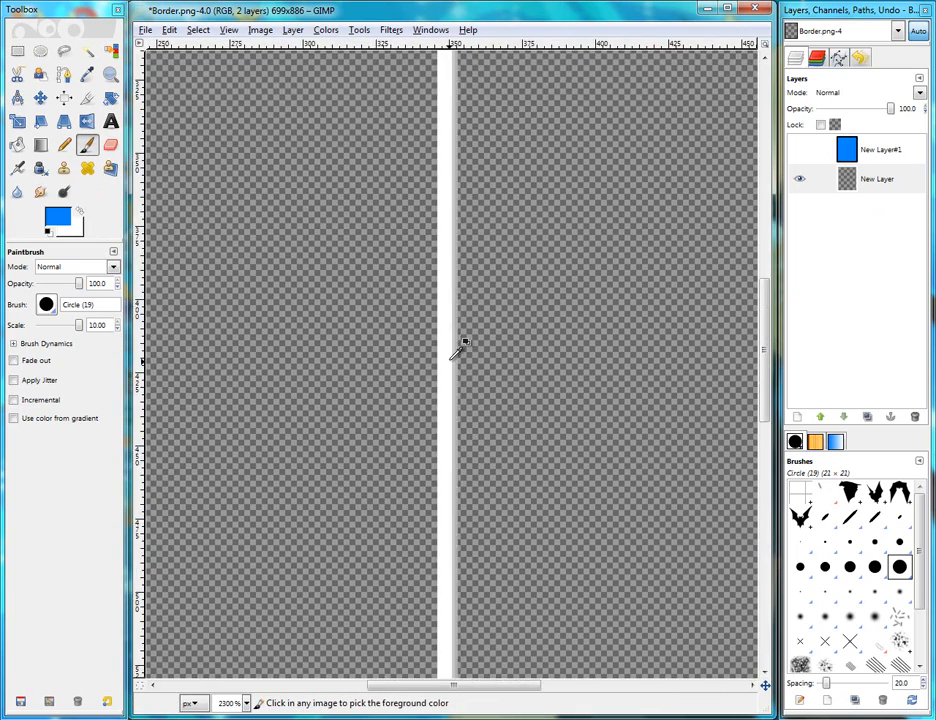
scroll(458, 350, down, 4)
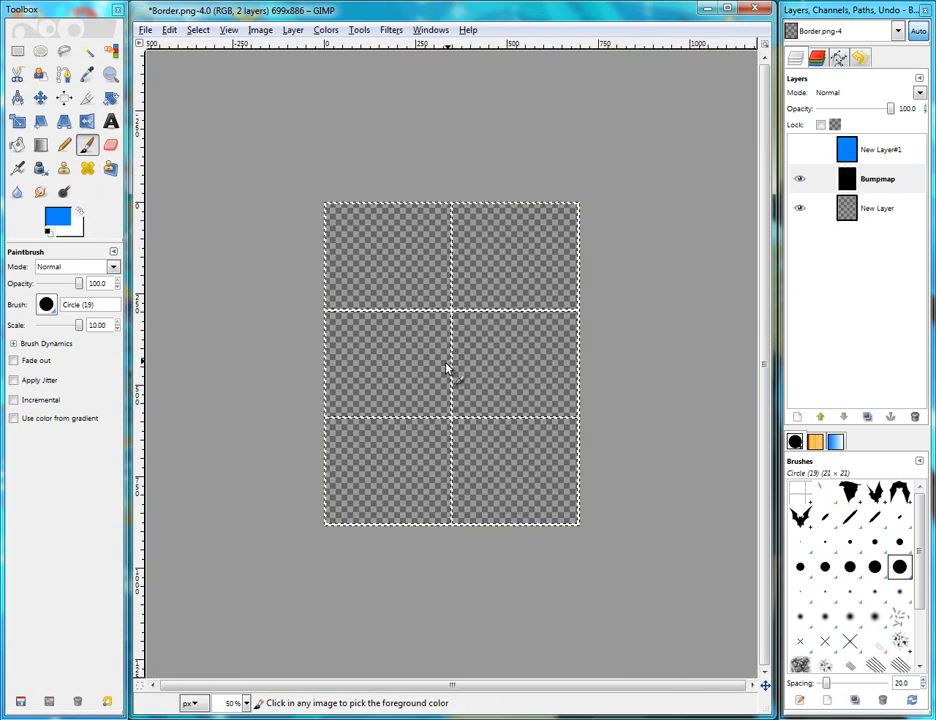
Step: Try Add Bevel at the stronger thickness of 30 on the grid layer and inspect the vertical line up close
click(418, 31)
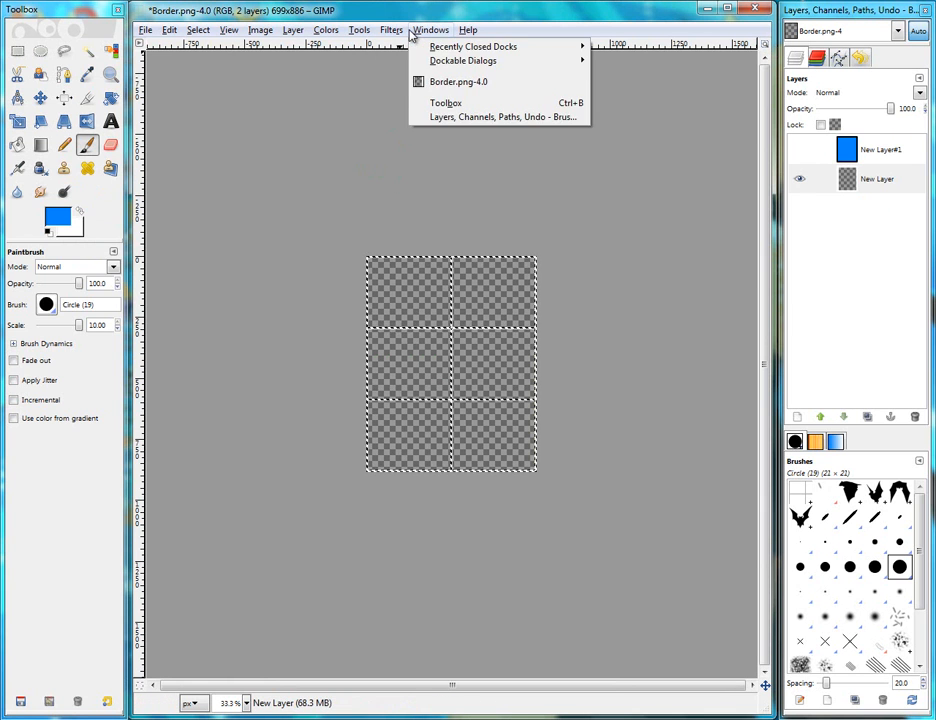
mouse_move(393, 42)
click(405, 64)
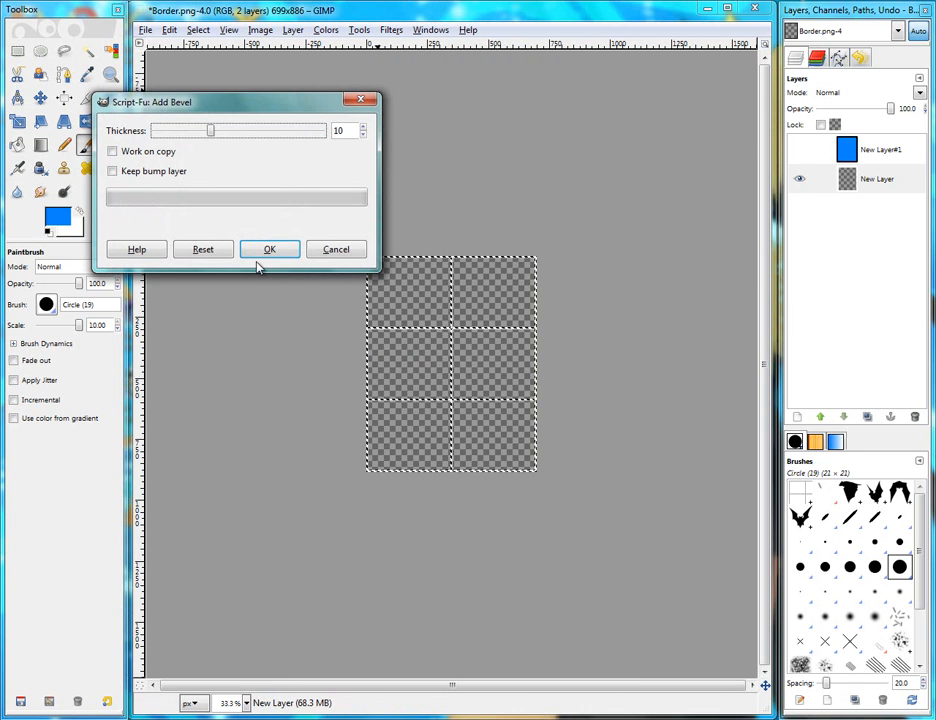
drag(211, 133, 320, 131)
click(272, 252)
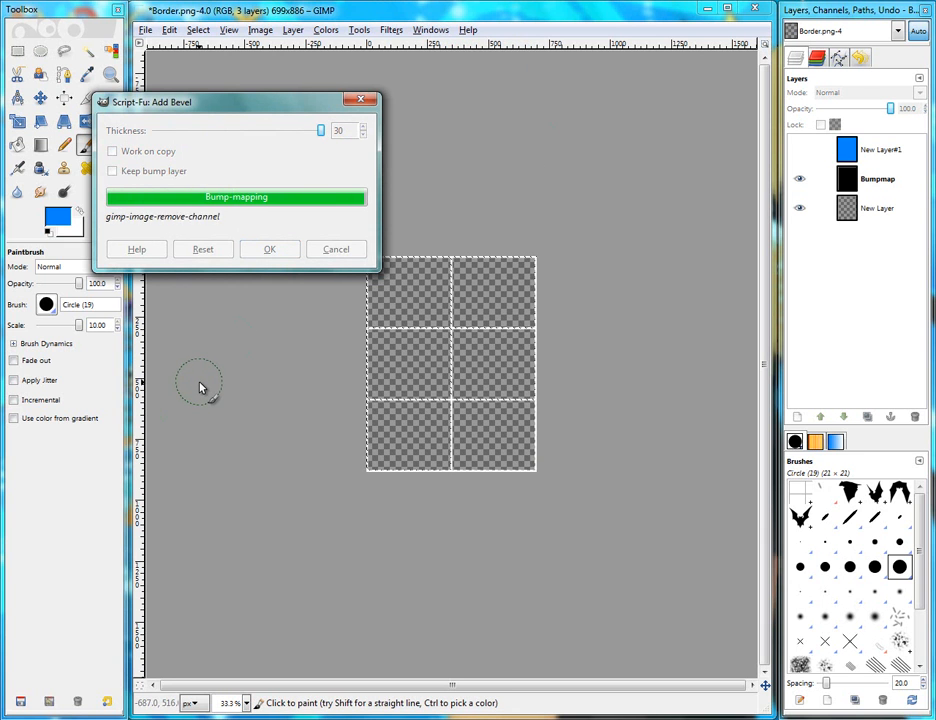
scroll(471, 349, up, 4)
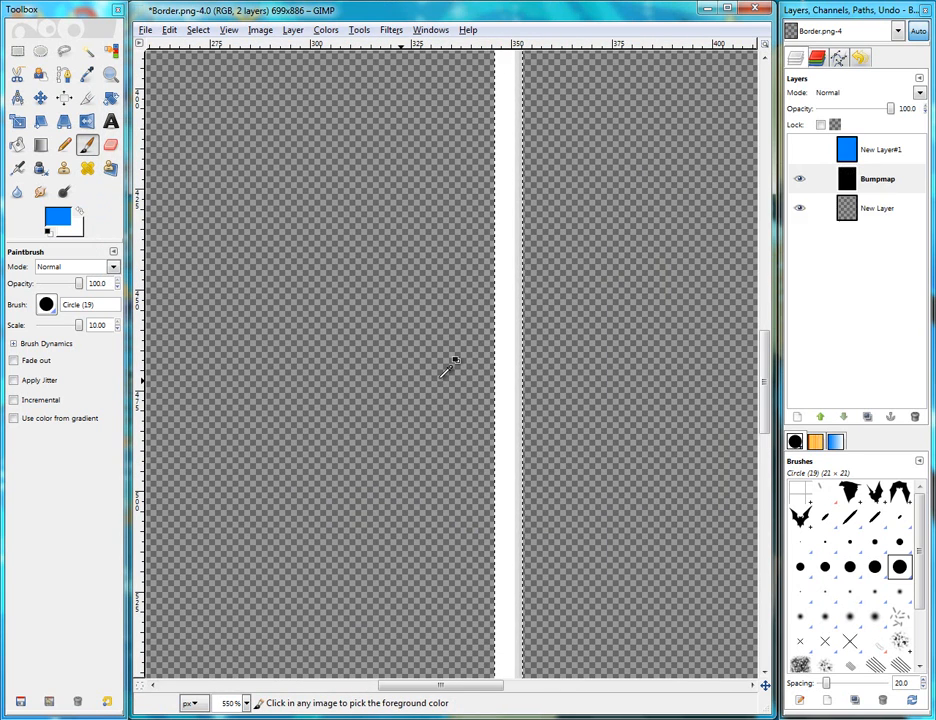
Step: Try Add Bevel at thickness 1 on the grid layer and check the whole grid
click(359, 29)
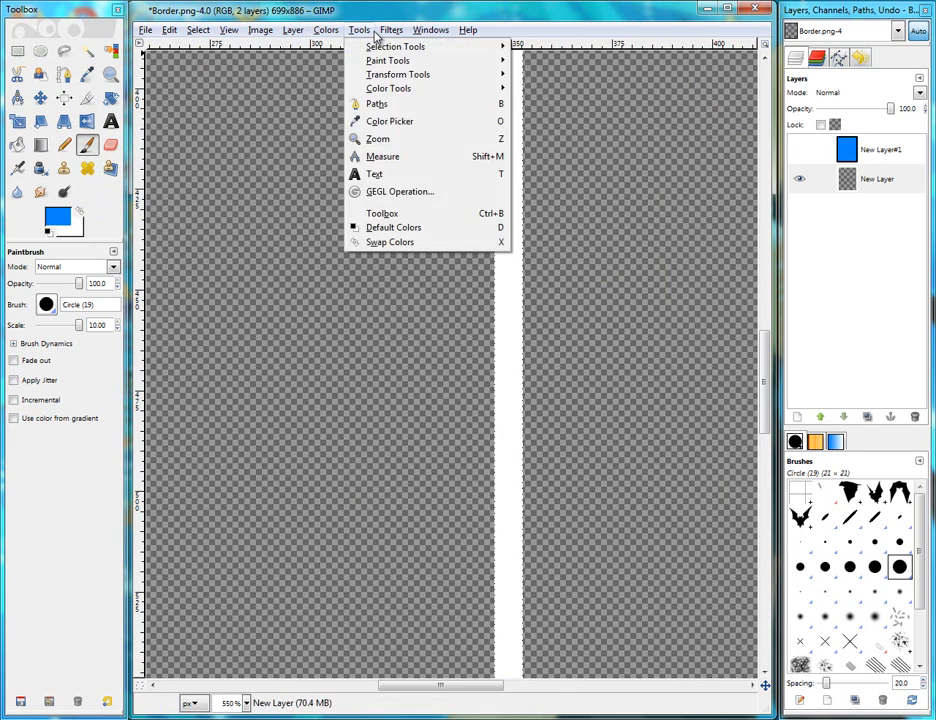
click(303, 152)
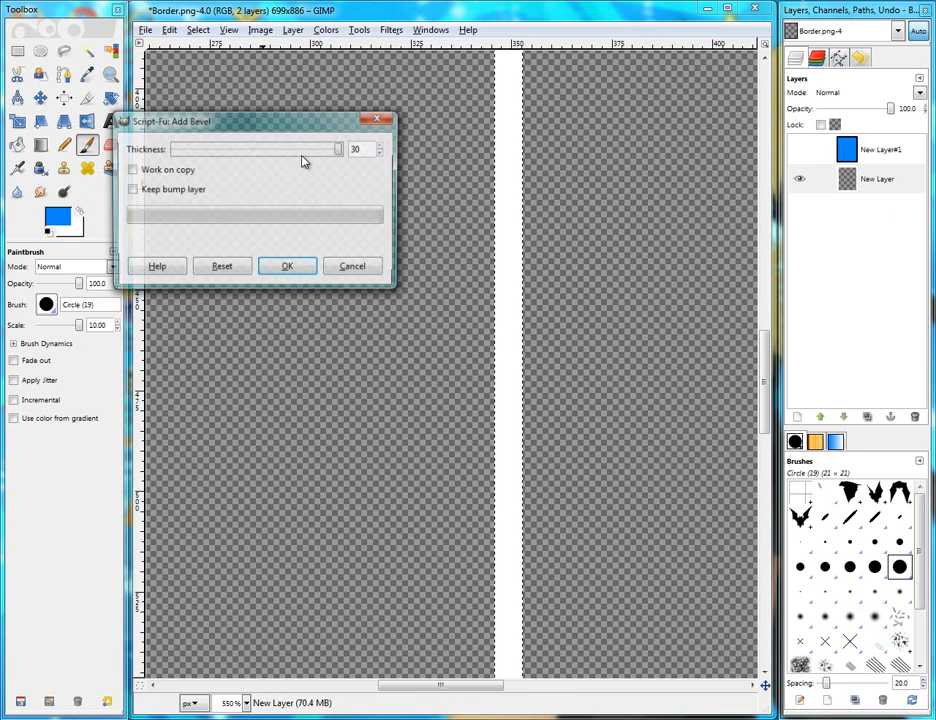
click(287, 270)
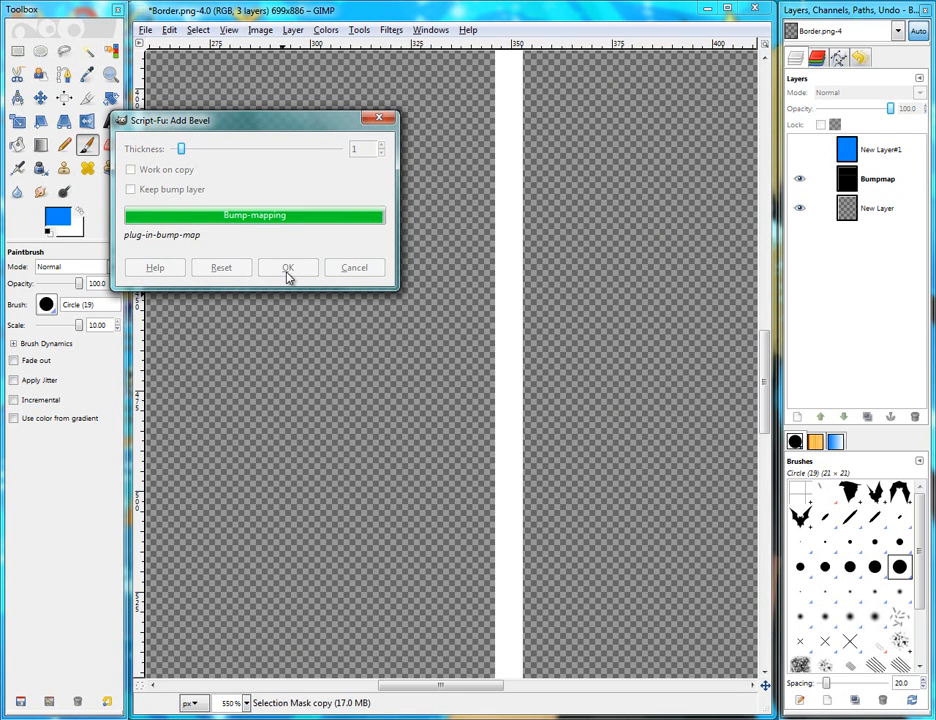
key(ctrl+shift+a)
scroll(298, 262, down, 3)
scroll(298, 262, down, 2)
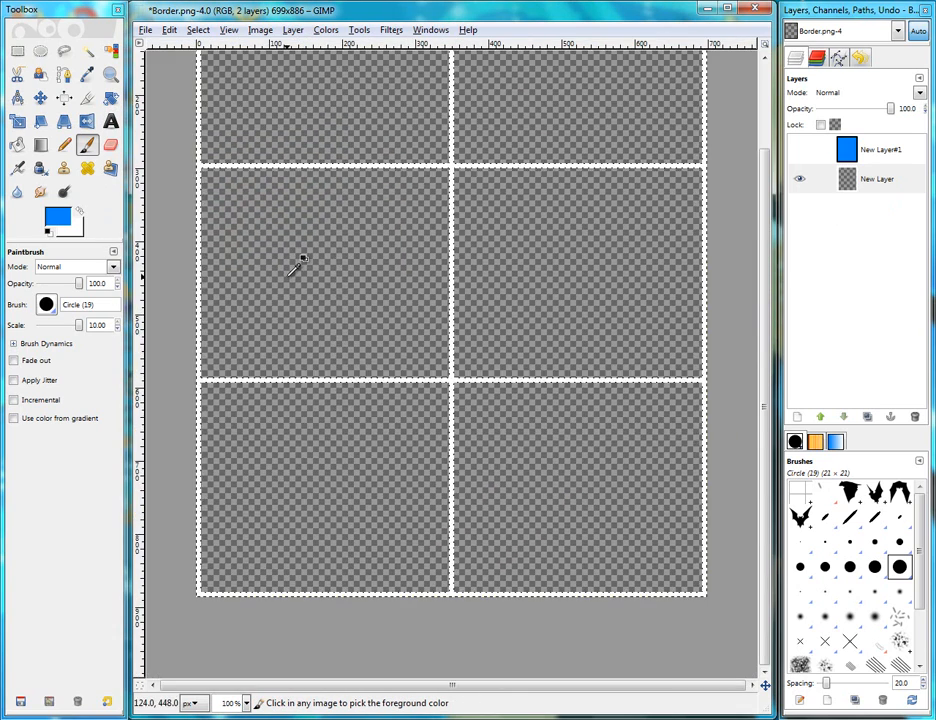
scroll(288, 283, up, 2)
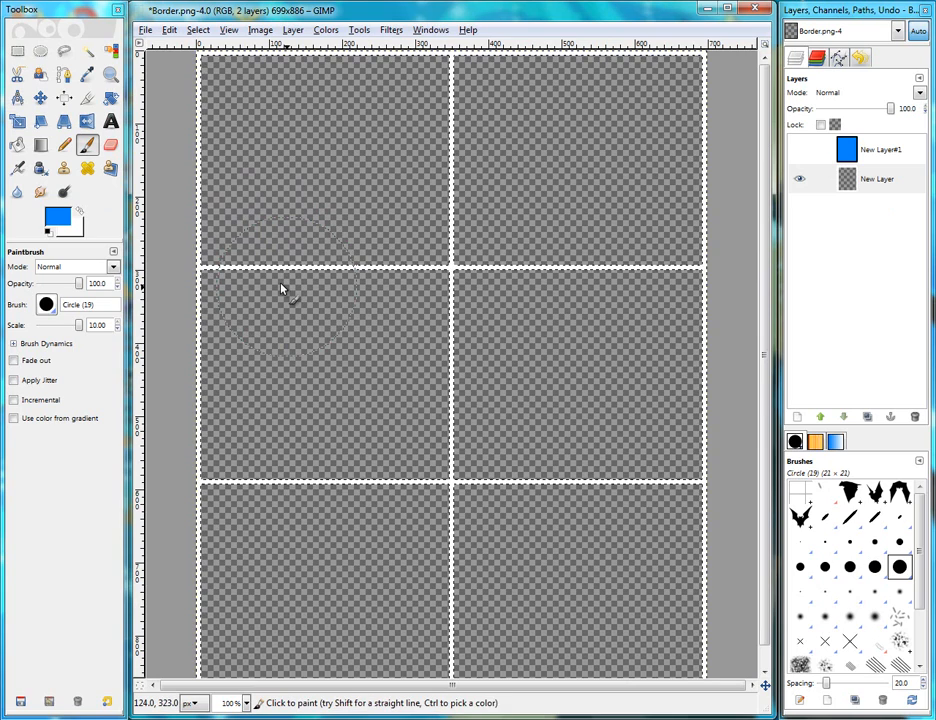
Step: Bevel the grid lines directly on their layer with Add Bevel at thickness 15 and inspect the line crossing up close
click(362, 31)
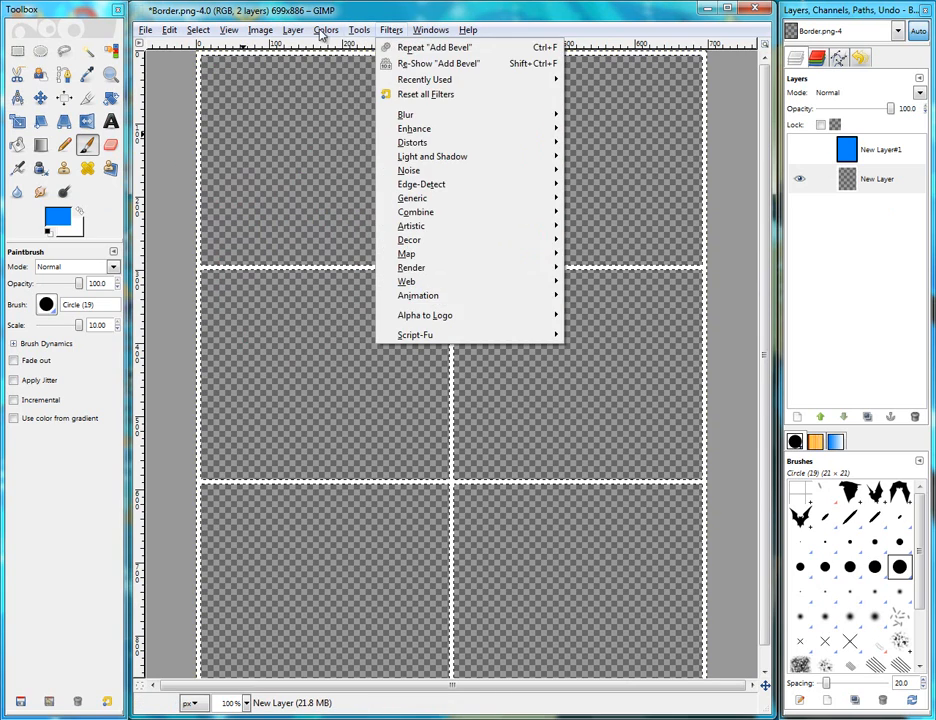
mouse_move(329, 33)
mouse_move(389, 36)
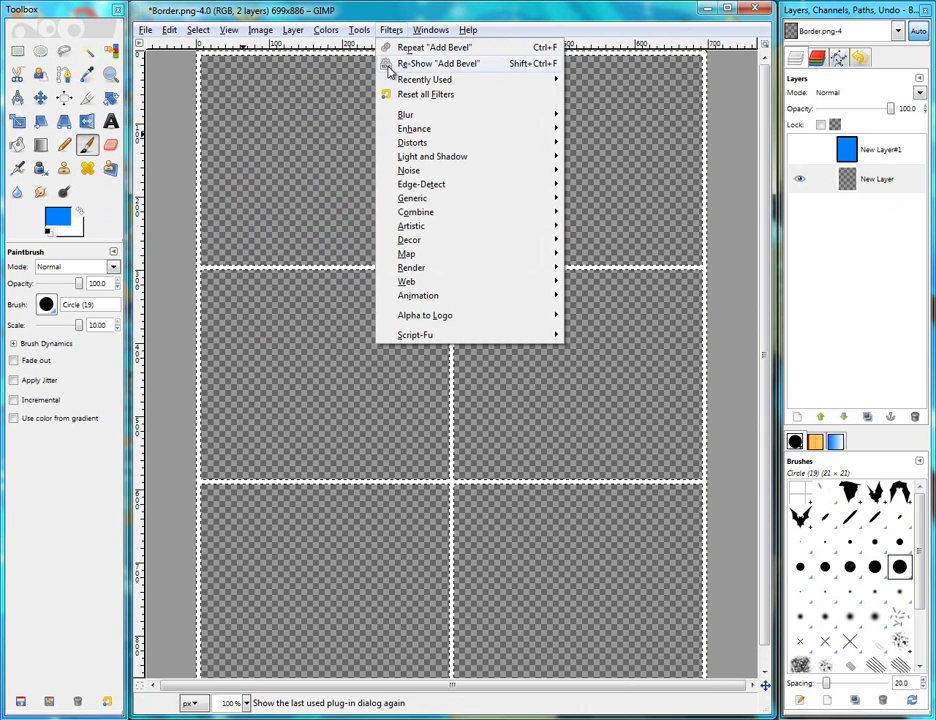
click(391, 66)
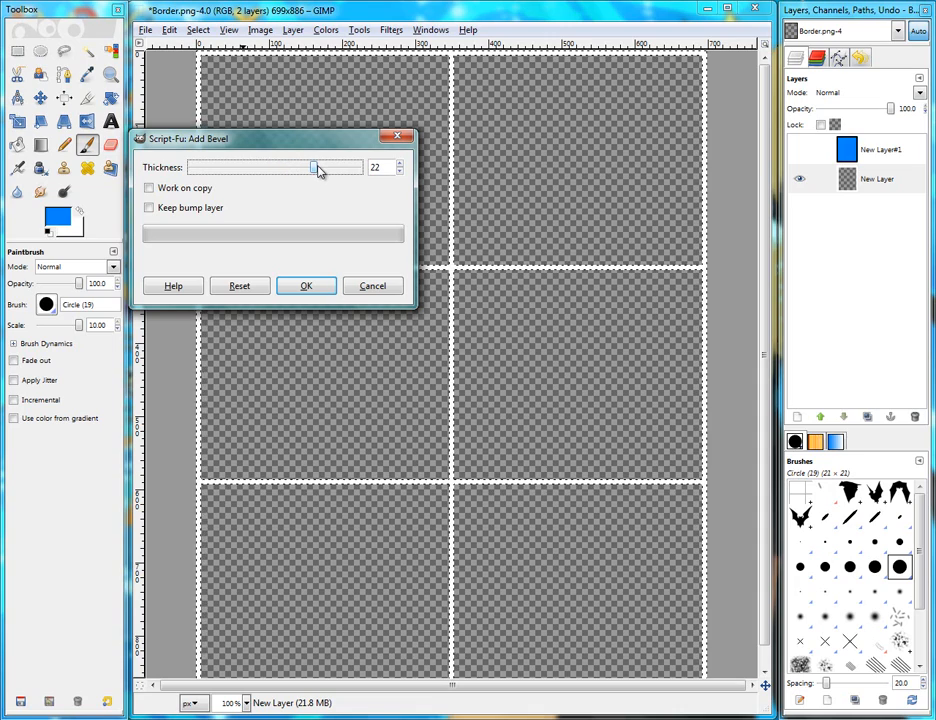
drag(286, 170, 277, 168)
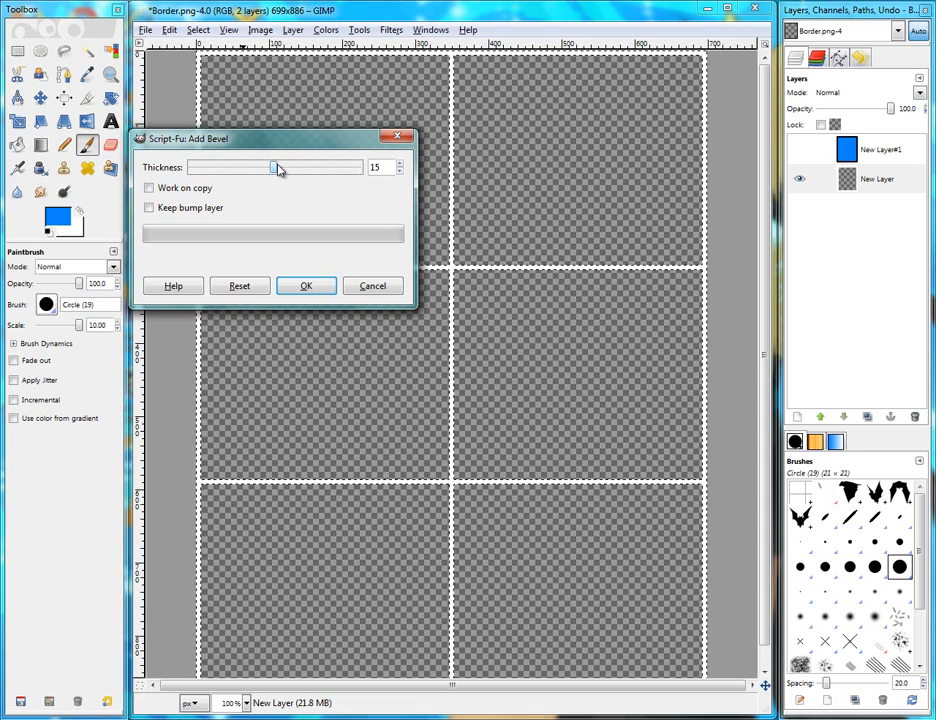
click(309, 287)
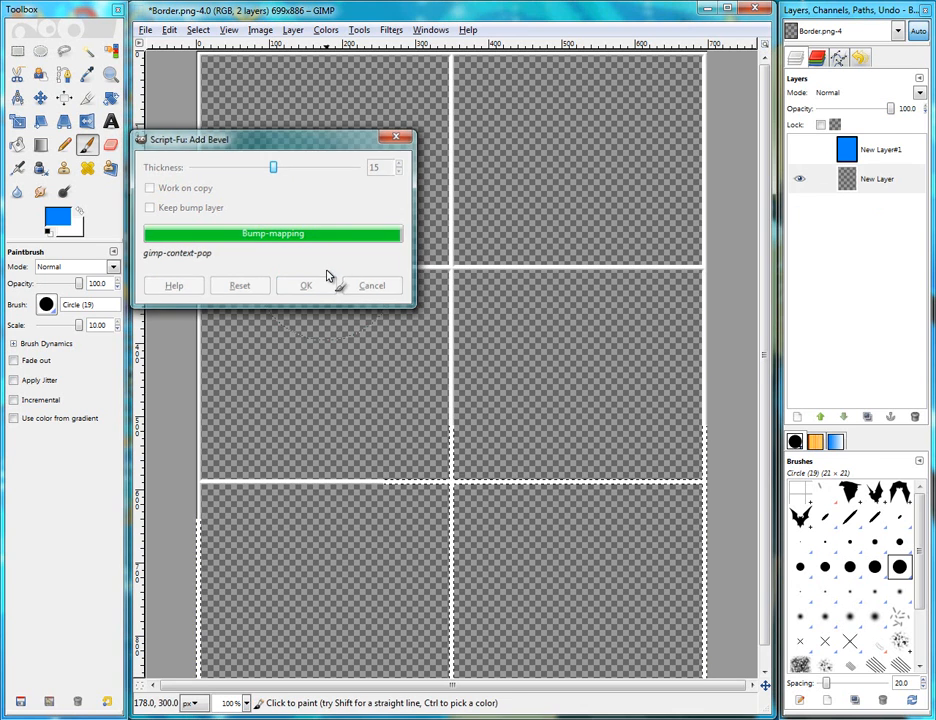
scroll(548, 512, up, 4)
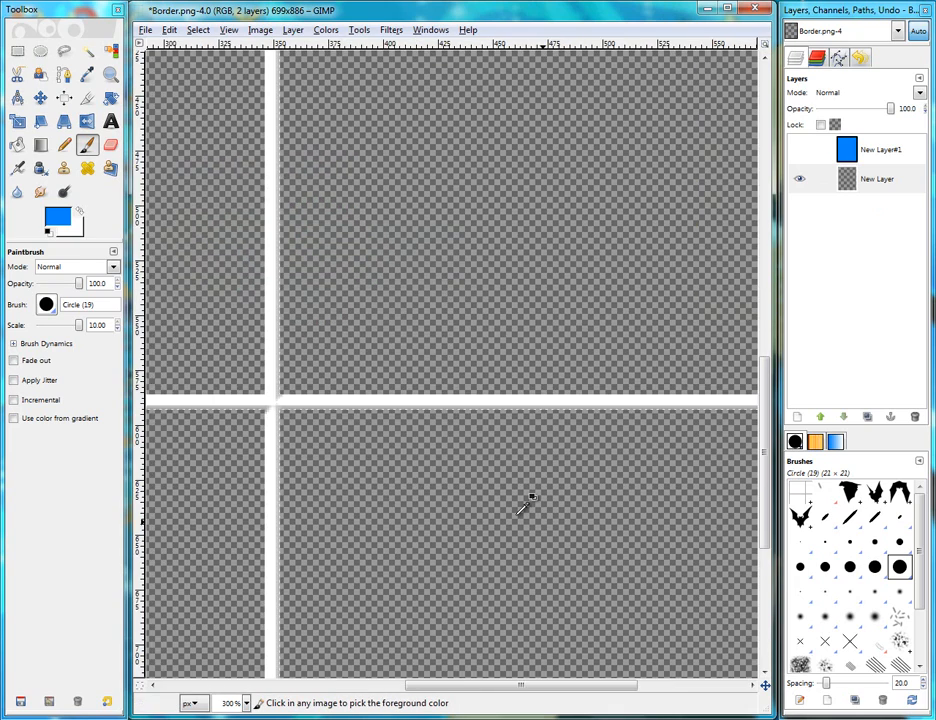
scroll(284, 463, up, 3)
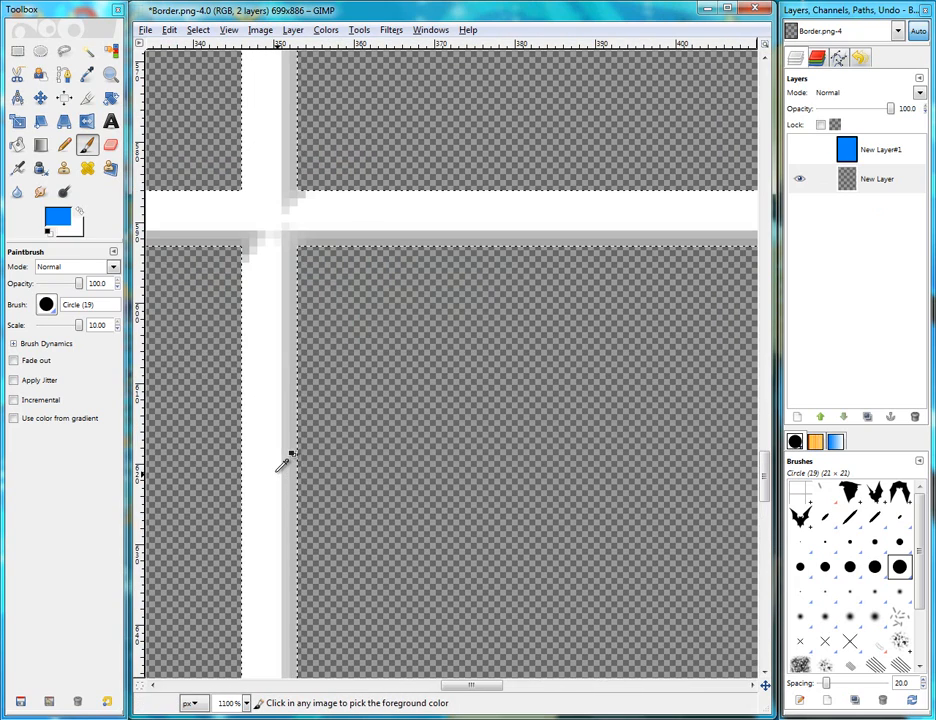
scroll(283, 463, up, 5)
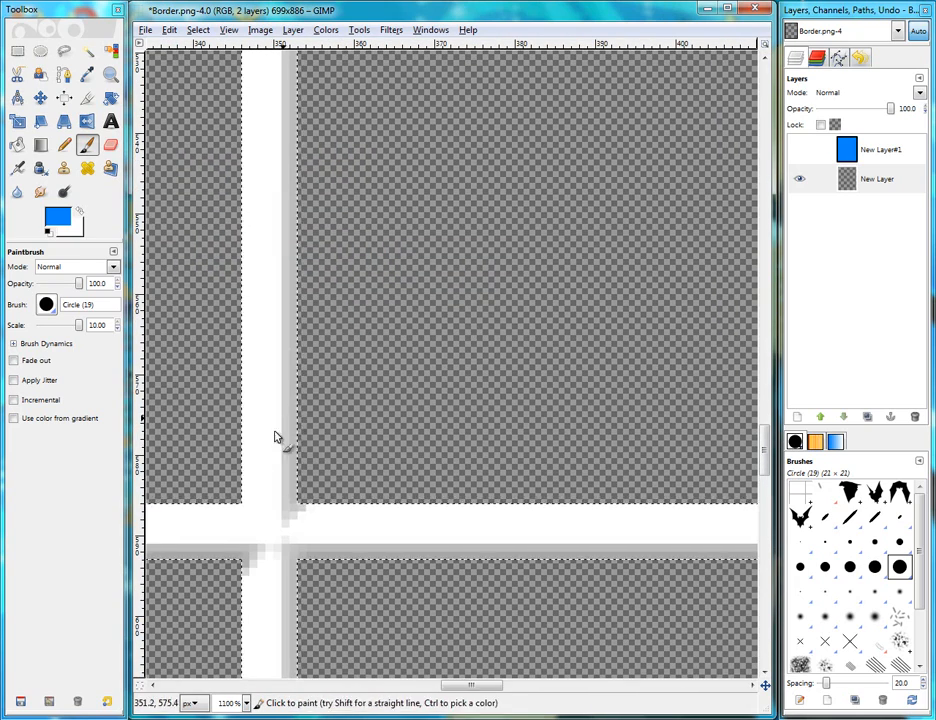
Step: Examine the bevelled grid lines and their crossings up close and across the whole grid
scroll(262, 570, down, 5)
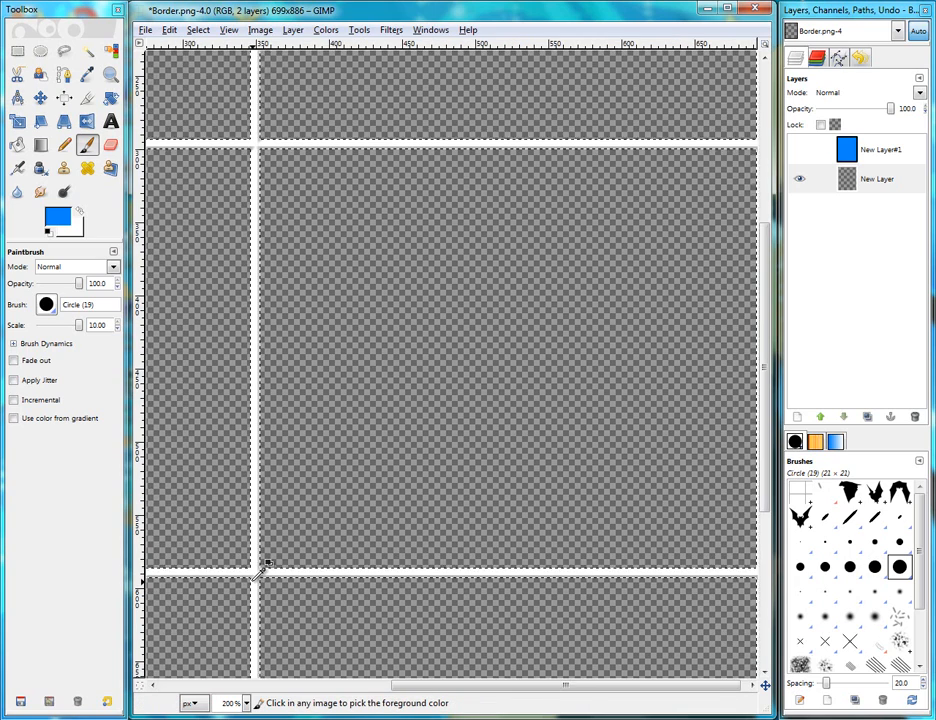
scroll(258, 572, down, 2)
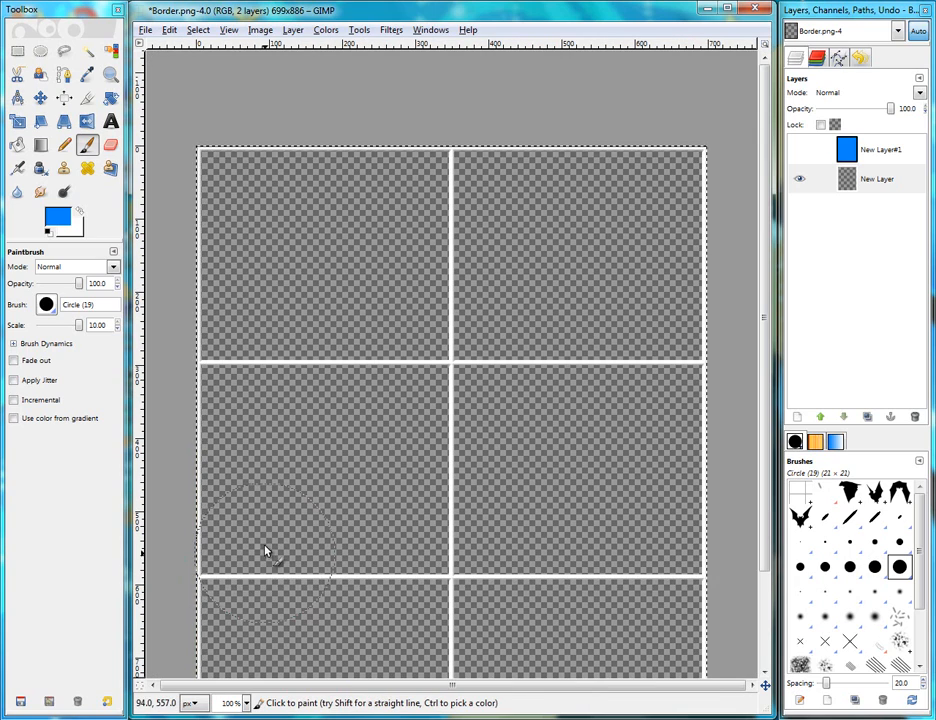
scroll(435, 395, up, 4)
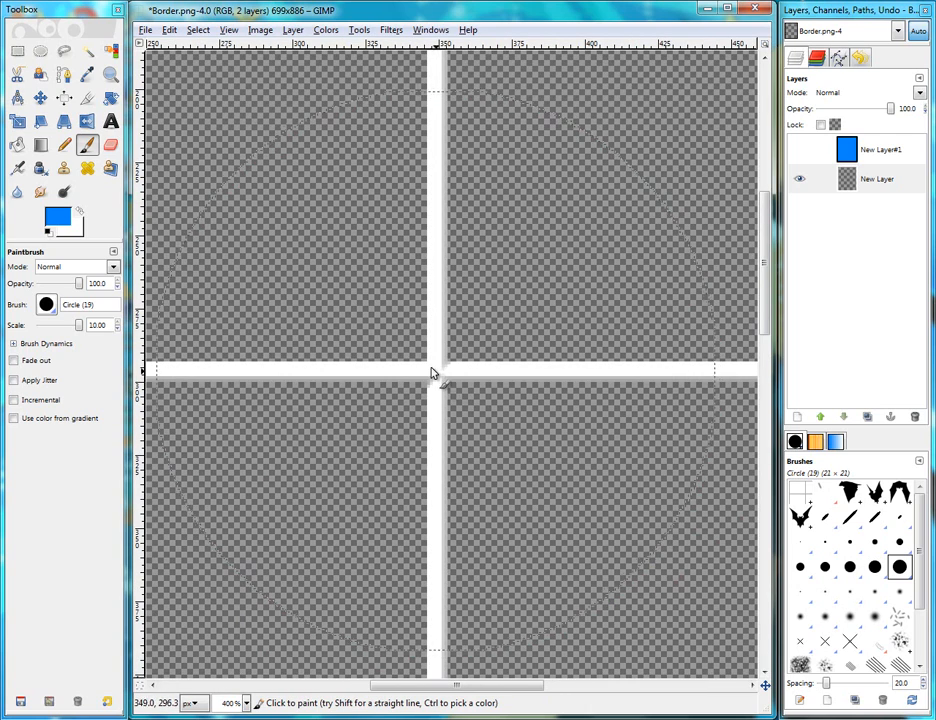
scroll(437, 378, up, 5)
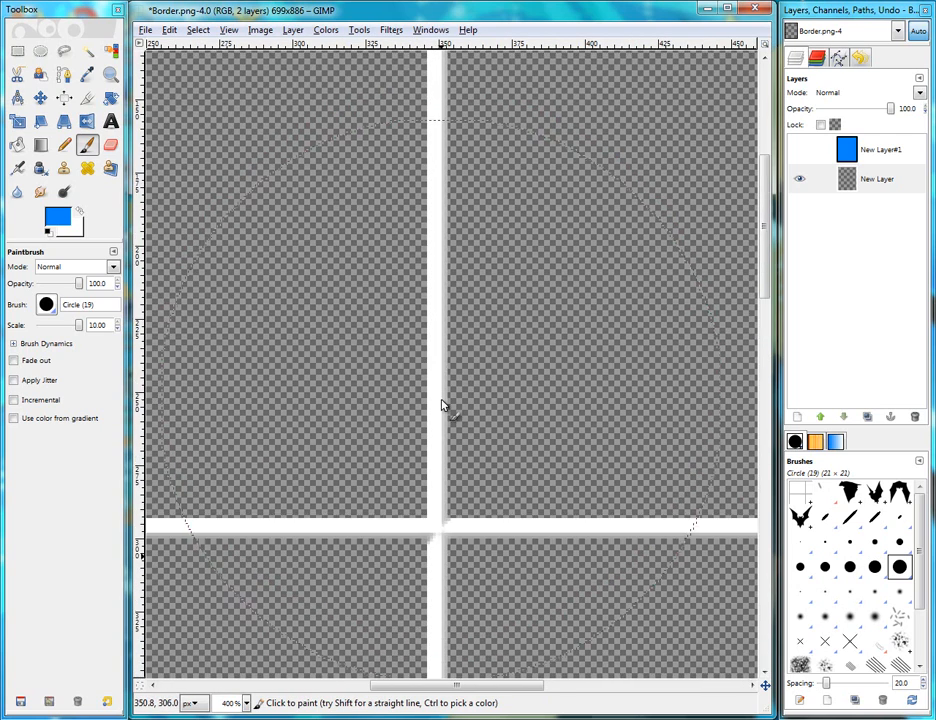
scroll(443, 407, down, 5)
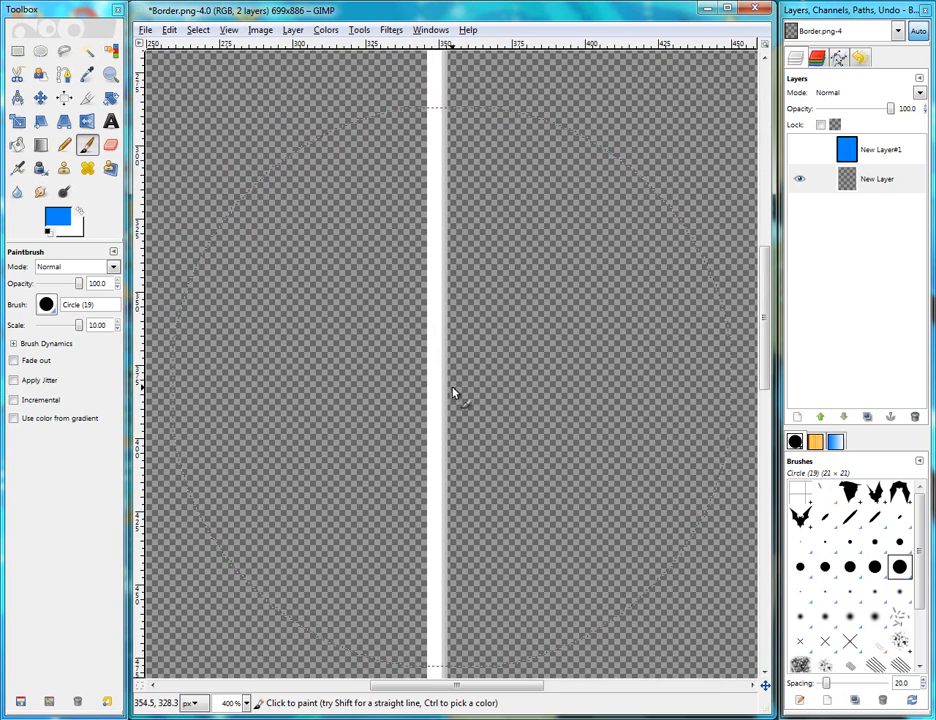
key(ctrl+a)
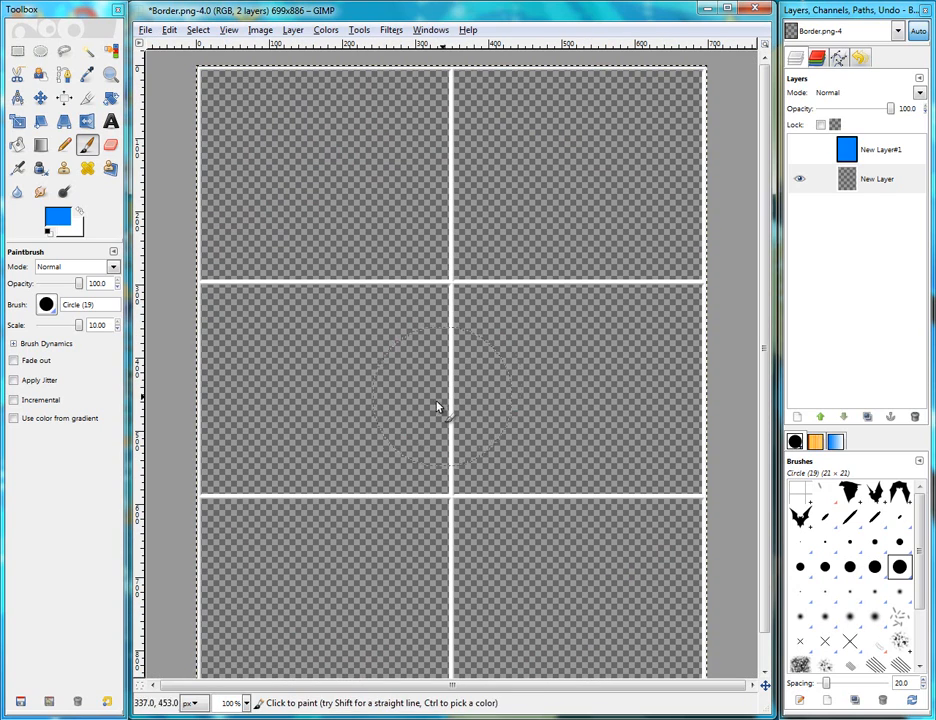
Step: Show the blue colour layer again and, with the Blend tool active, set the foreground colour to pure blue, 0000ff
click(800, 151)
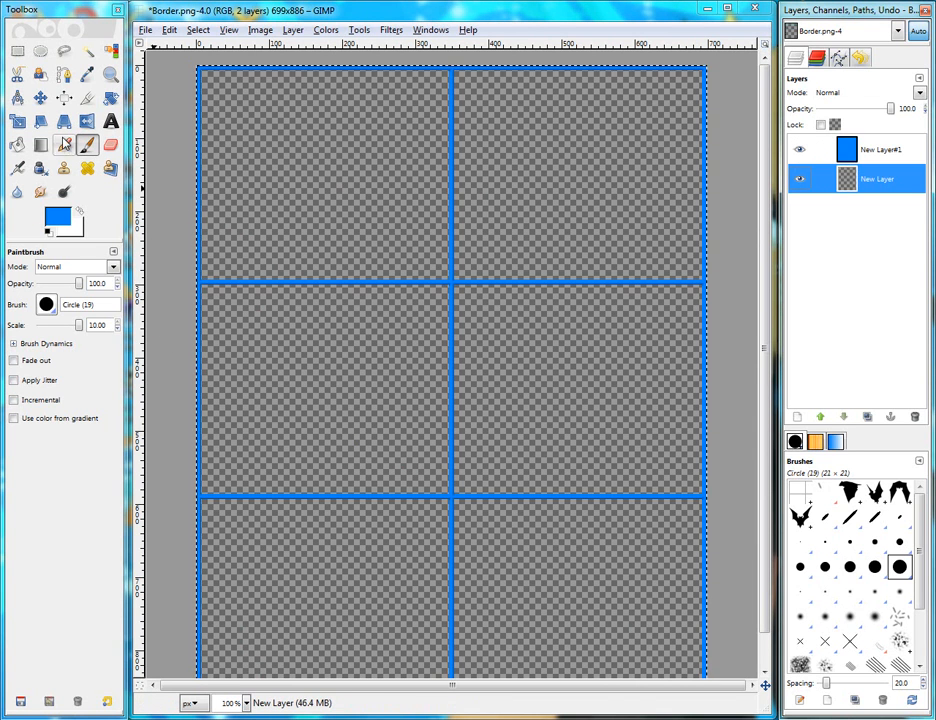
click(40, 145)
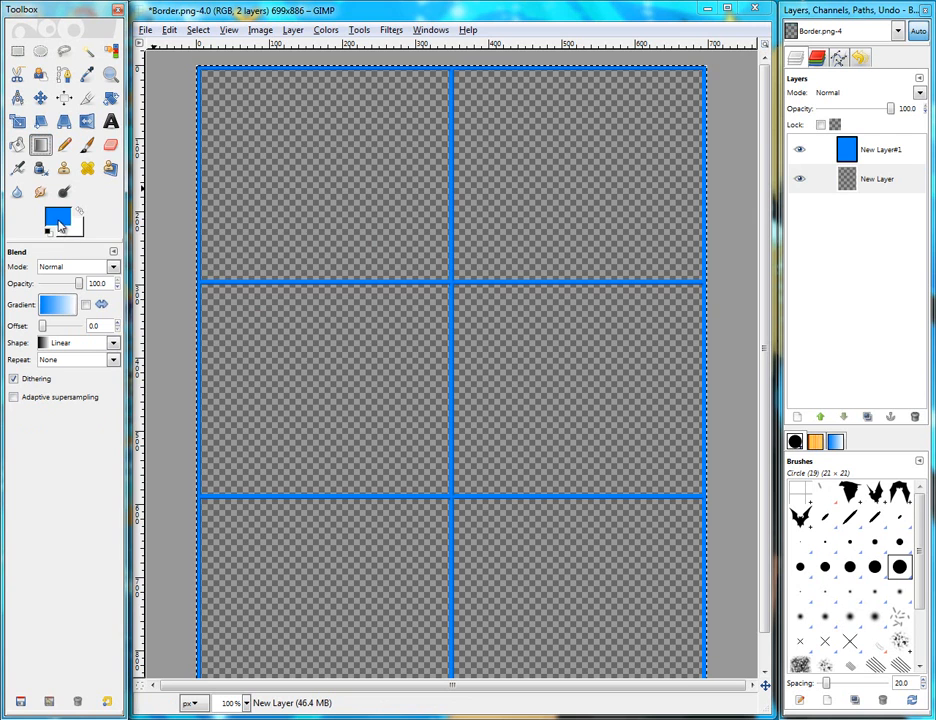
click(58, 226)
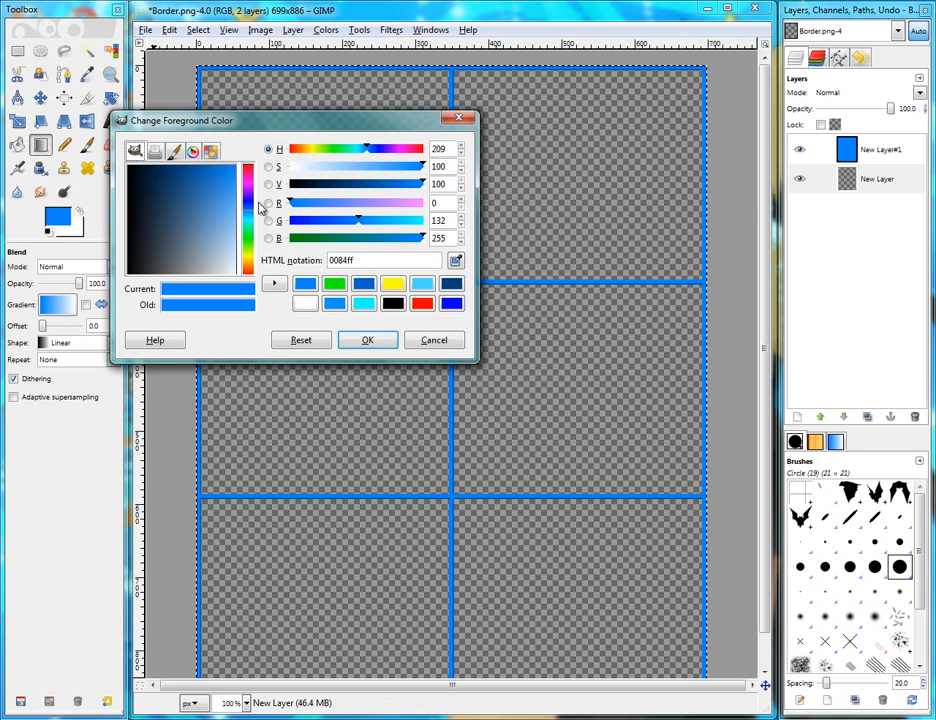
mouse_move(247, 210)
mouse_down()
mouse_move(247, 197)
mouse_move(248, 261)
mouse_move(254, 205)
mouse_up()
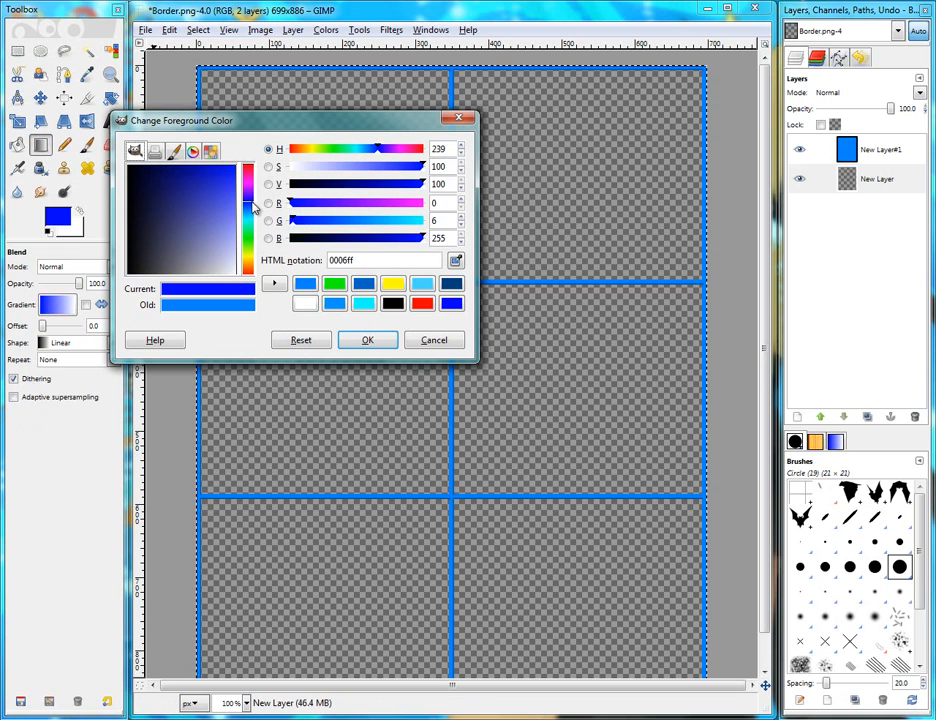
drag(310, 224, 289, 222)
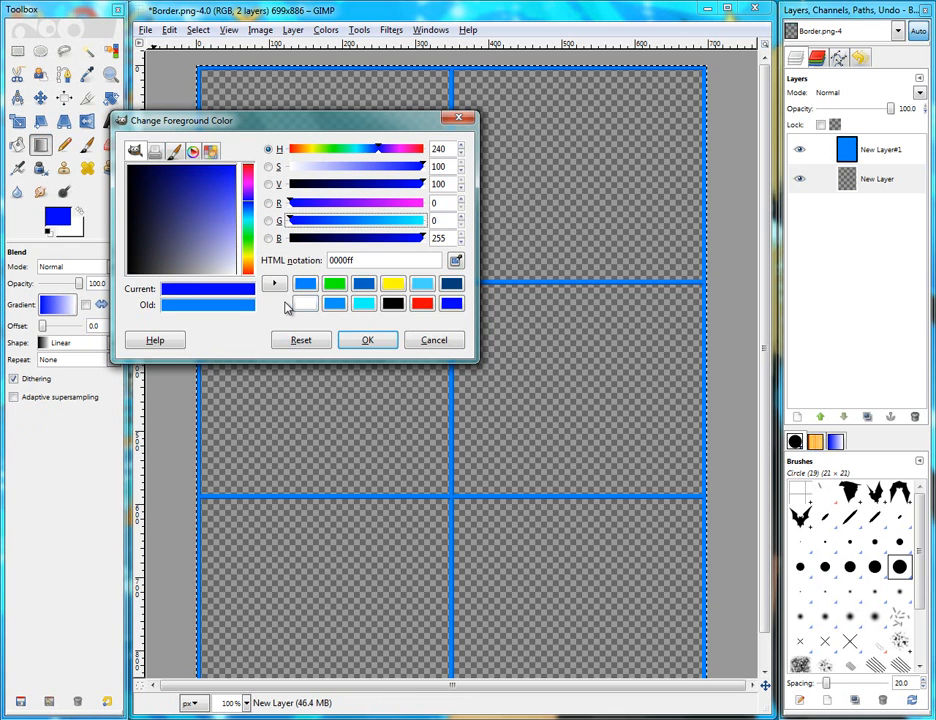
click(370, 341)
Step: Set the background colour to pure red, ff0000, for the gradient
click(79, 224)
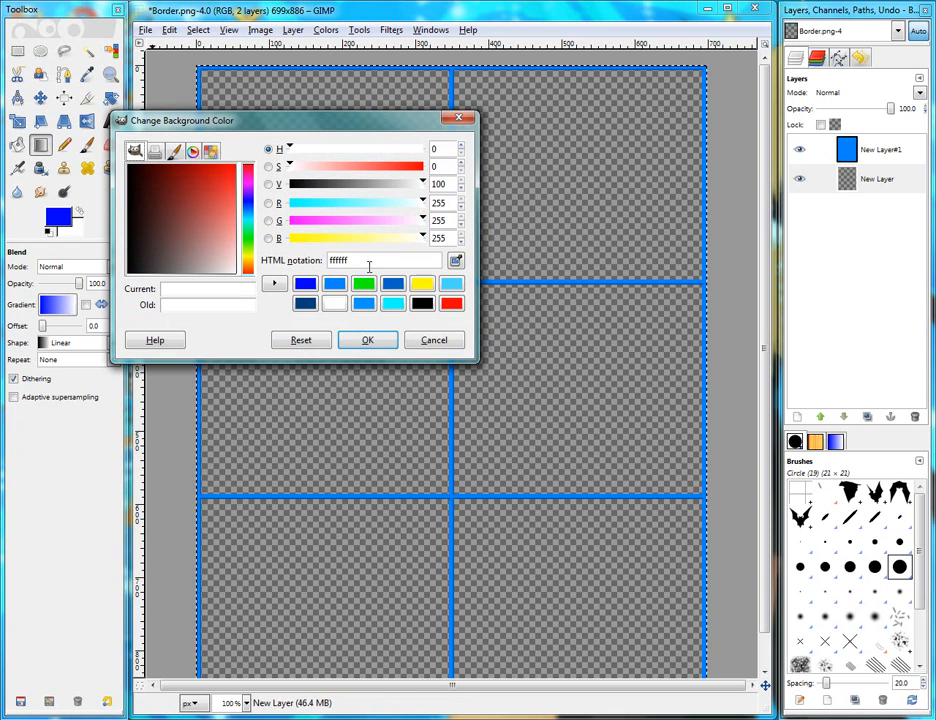
text(ff000)
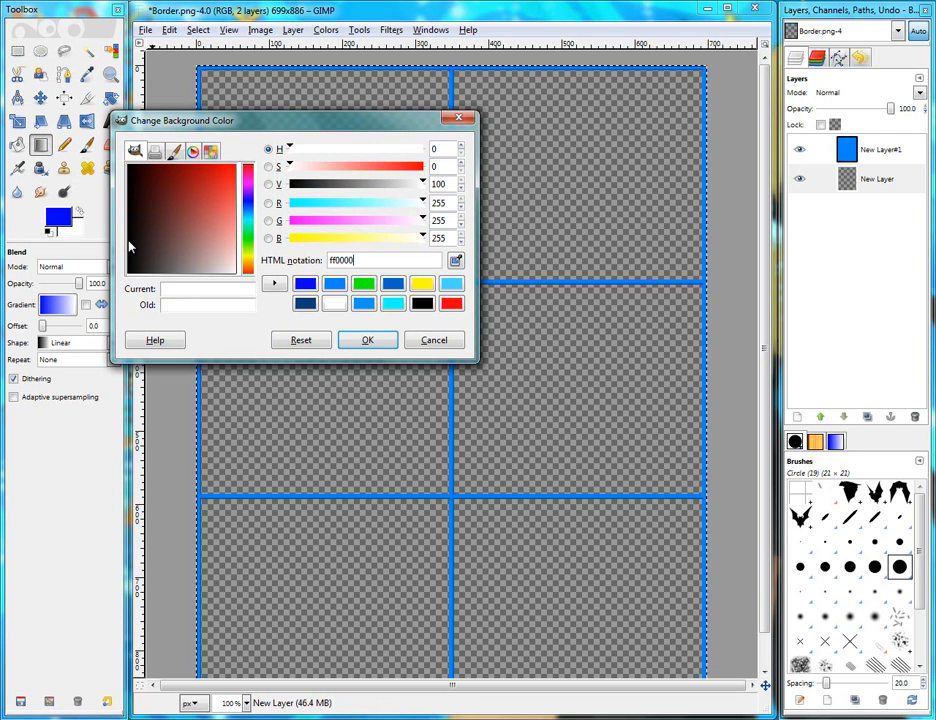
text(0)
click(370, 341)
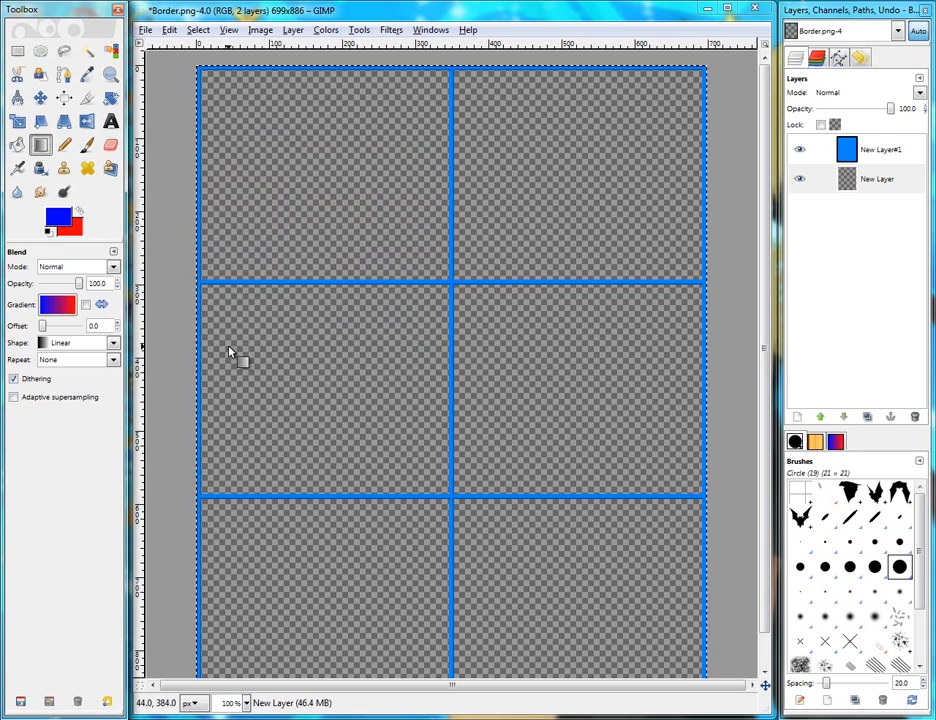
Step: Try a top-to-bottom blue-to-red blend directly on the grid layer with its alpha locked, and undo it
click(821, 125)
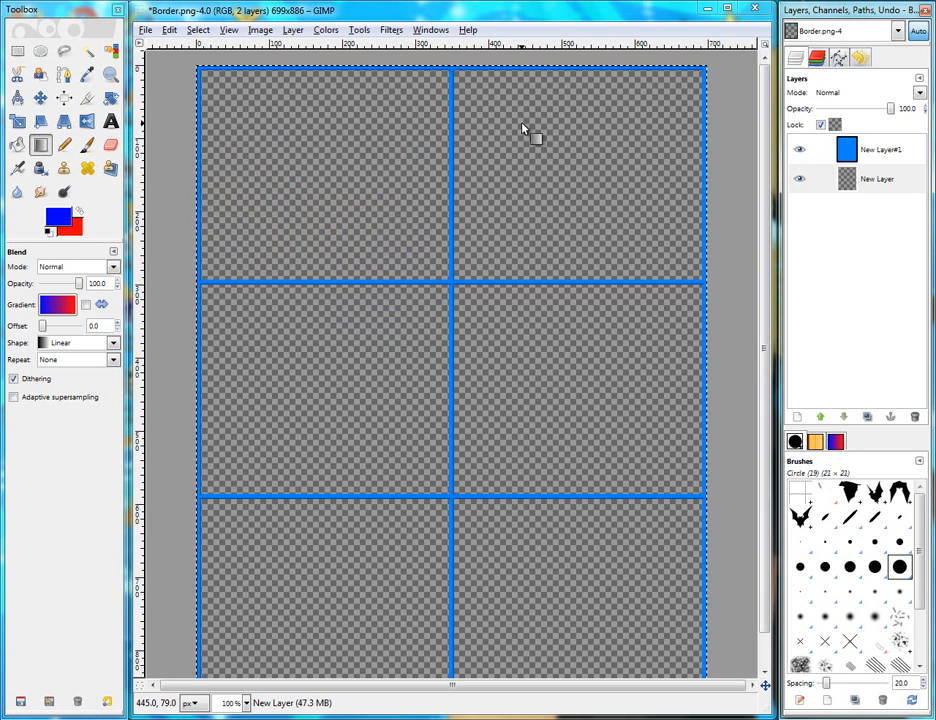
scroll(451, 130, down, 2)
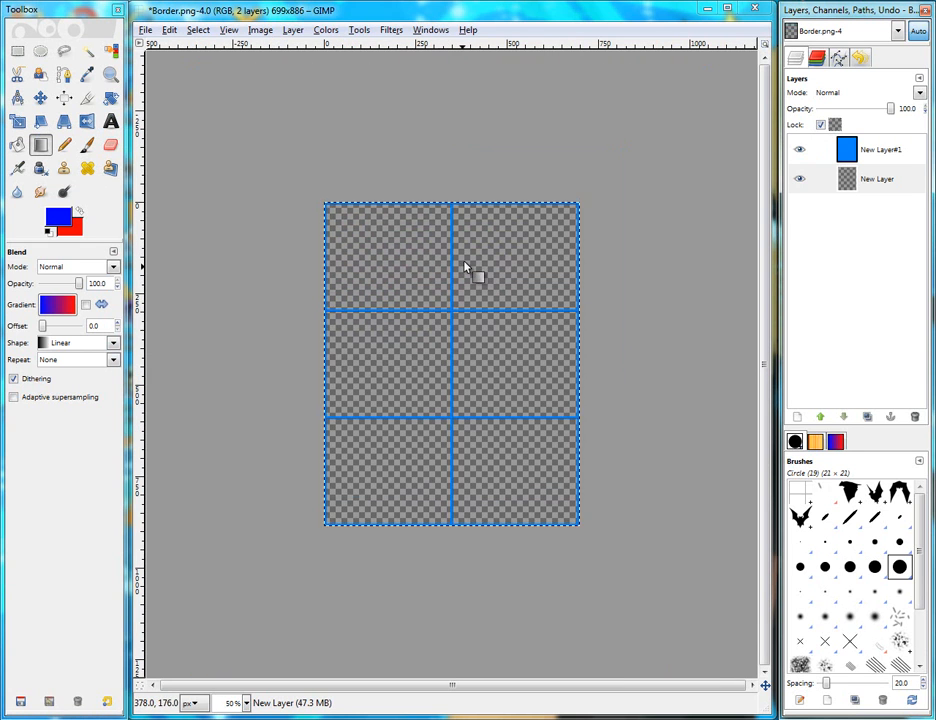
drag(452, 210, 456, 531)
key(1)
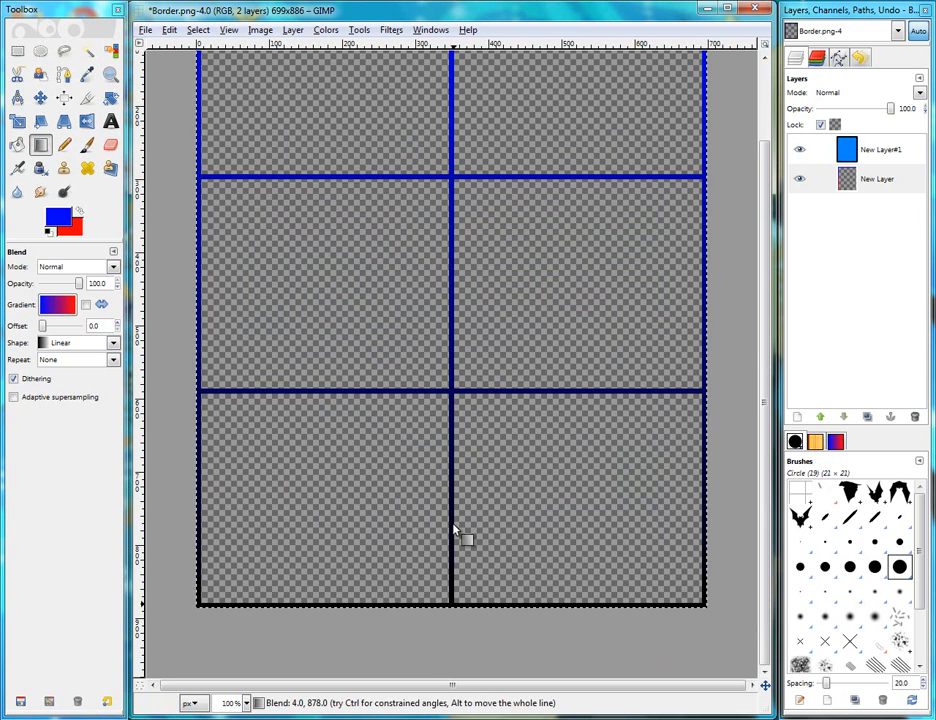
scroll(454, 530, up, 3)
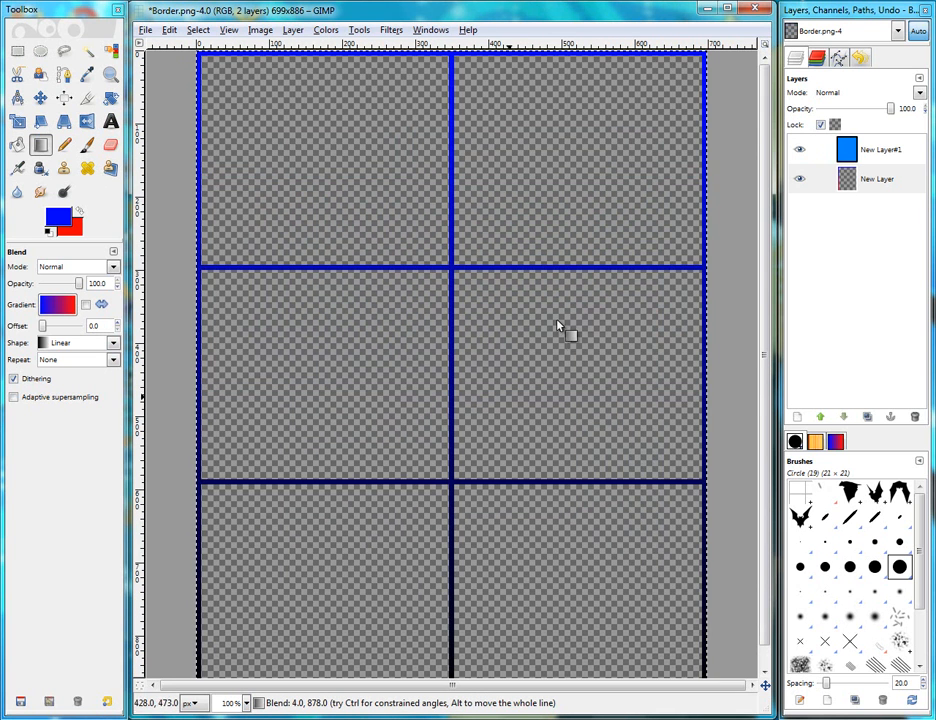
click(799, 149)
key(ctrl+z)
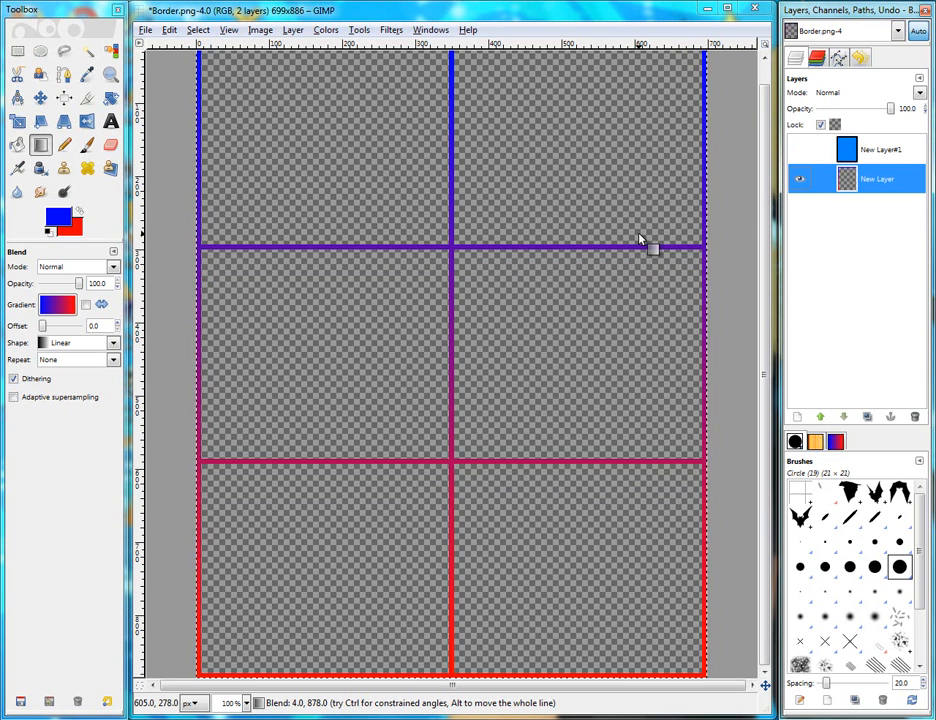
key(ctrl+z)
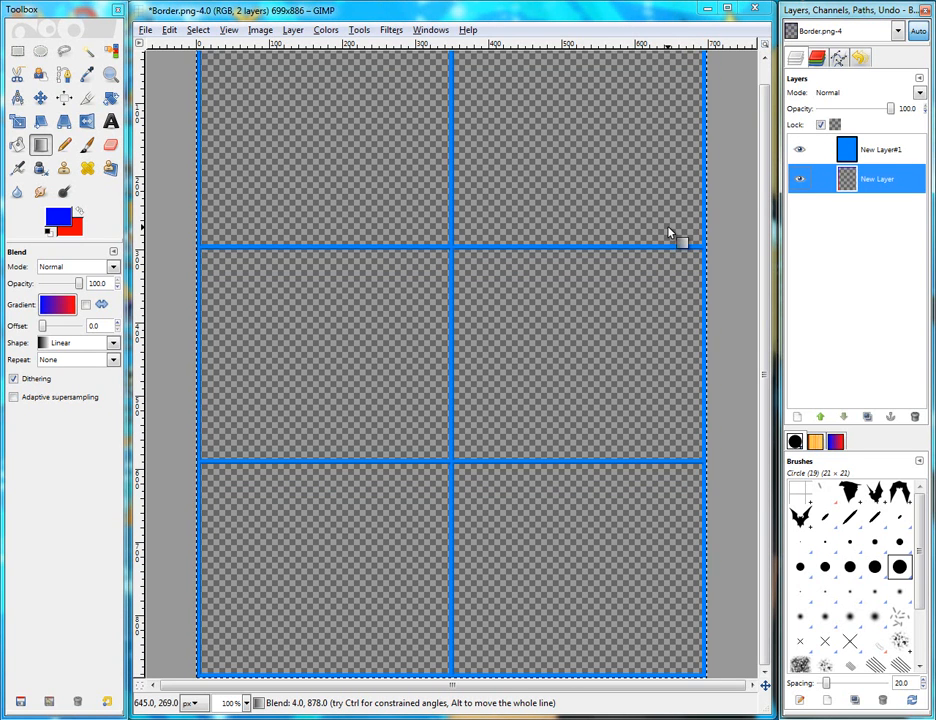
Step: Turn off the alpha lock on the grid layer and make the Multiply colour layer active with its alpha unlocked
click(834, 150)
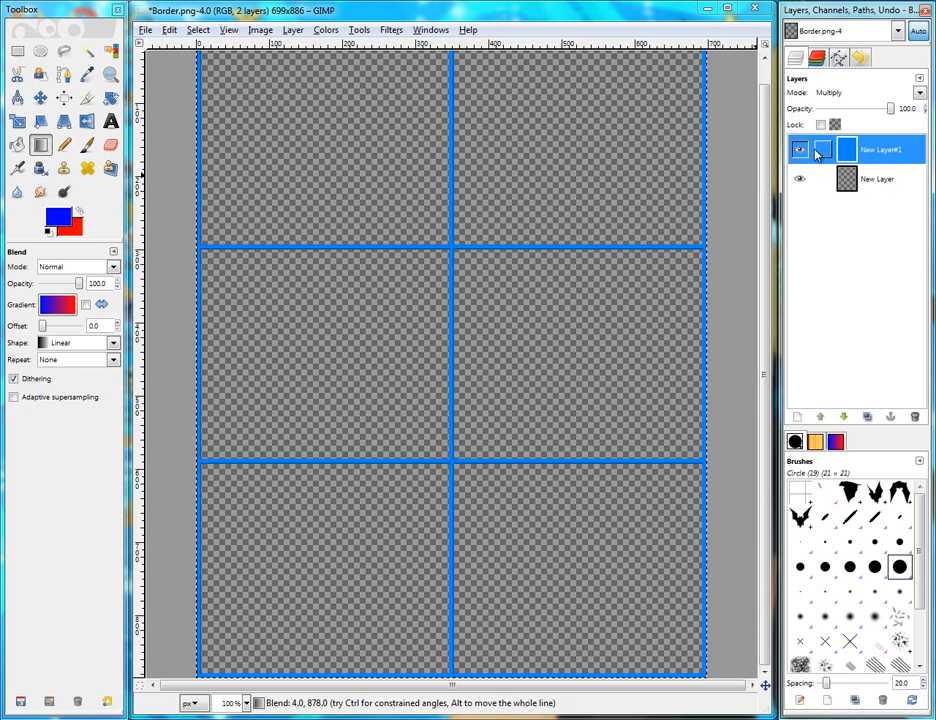
click(868, 178)
click(820, 125)
click(880, 152)
click(821, 125)
scroll(564, 277, down, 2)
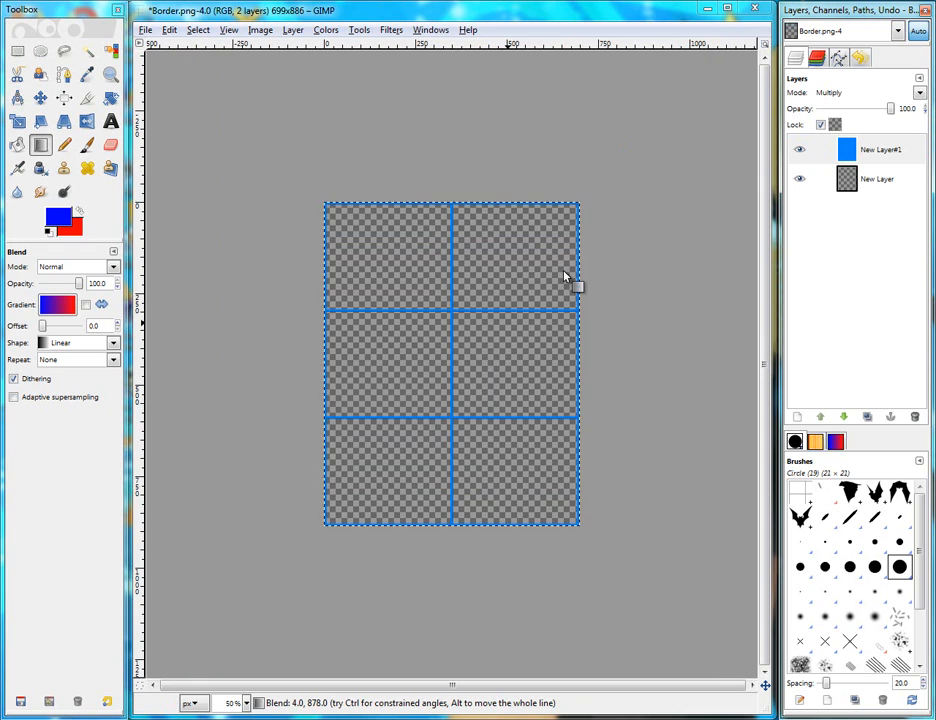
click(821, 126)
Step: Blend a linear blue-to-red gradient over the Multiply colour layer, from the grid's top edge to its bottom edge
drag(452, 207, 450, 465)
drag(452, 530, 455, 526)
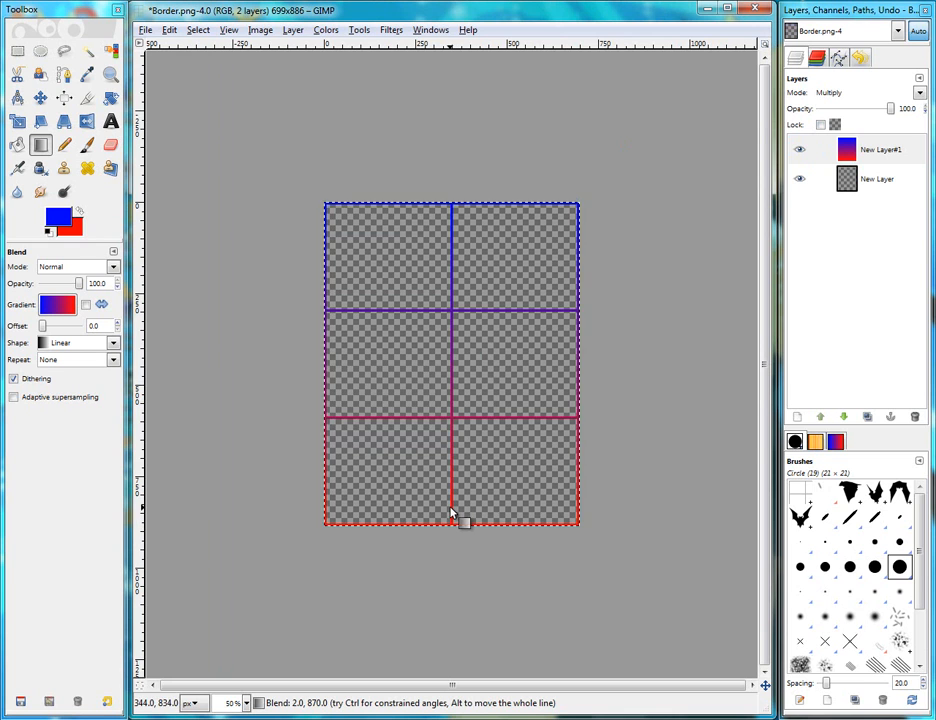
scroll(451, 514, up, 5)
scroll(407, 500, down, 5)
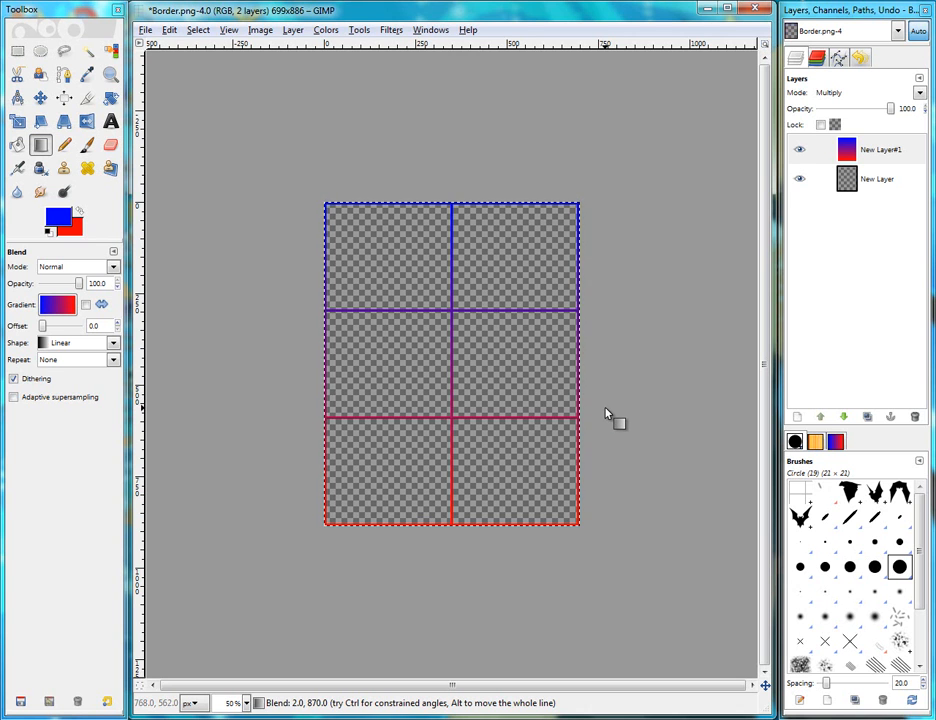
Step: Merge the gradient colour layer down into the grid layer
click(874, 152)
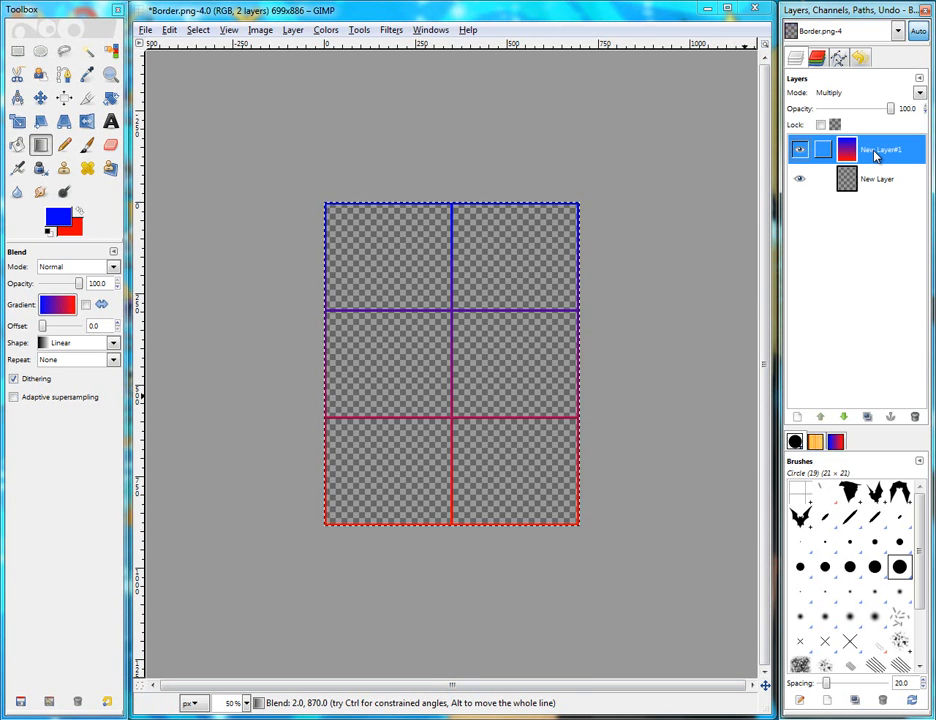
right_click(874, 152)
click(780, 244)
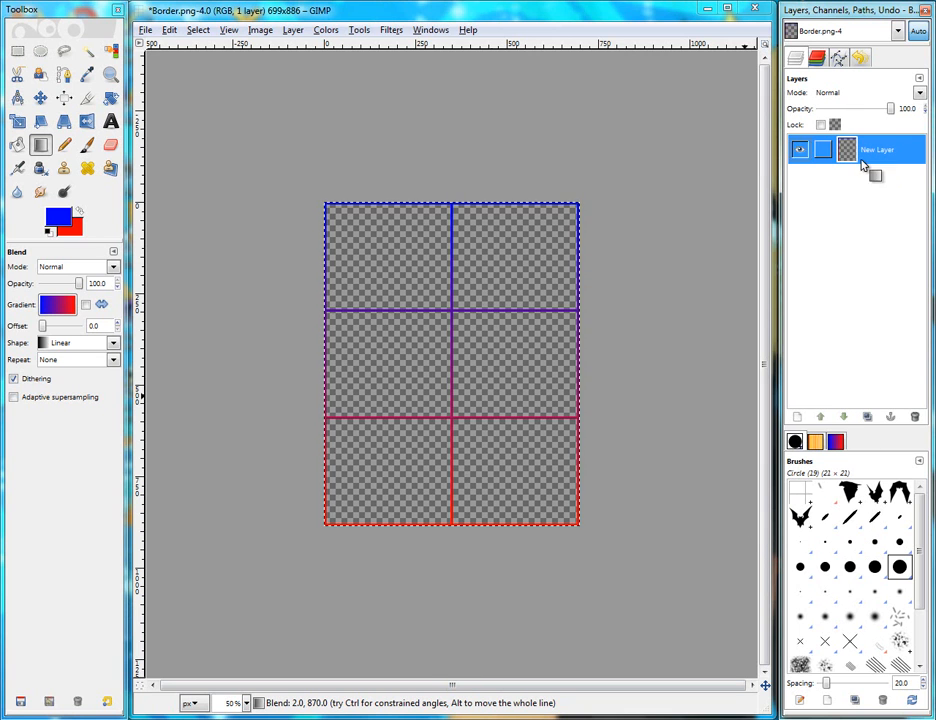
Step: Import Mr. Pokemon's House.png from the Places folder as a new layer above the grid
click(146, 30)
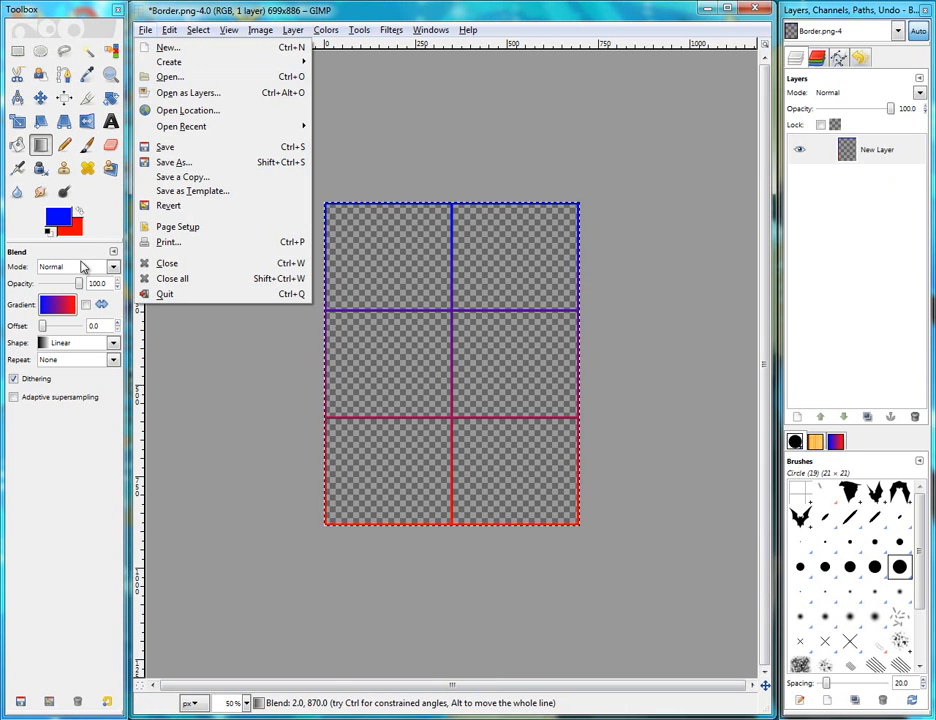
click(190, 78)
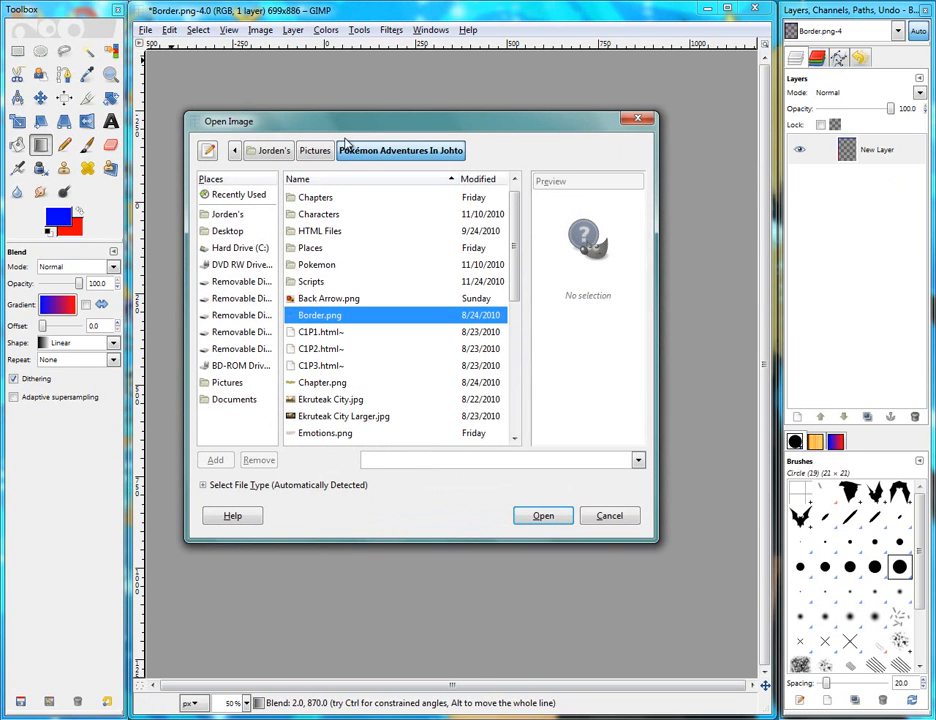
double_click(316, 247)
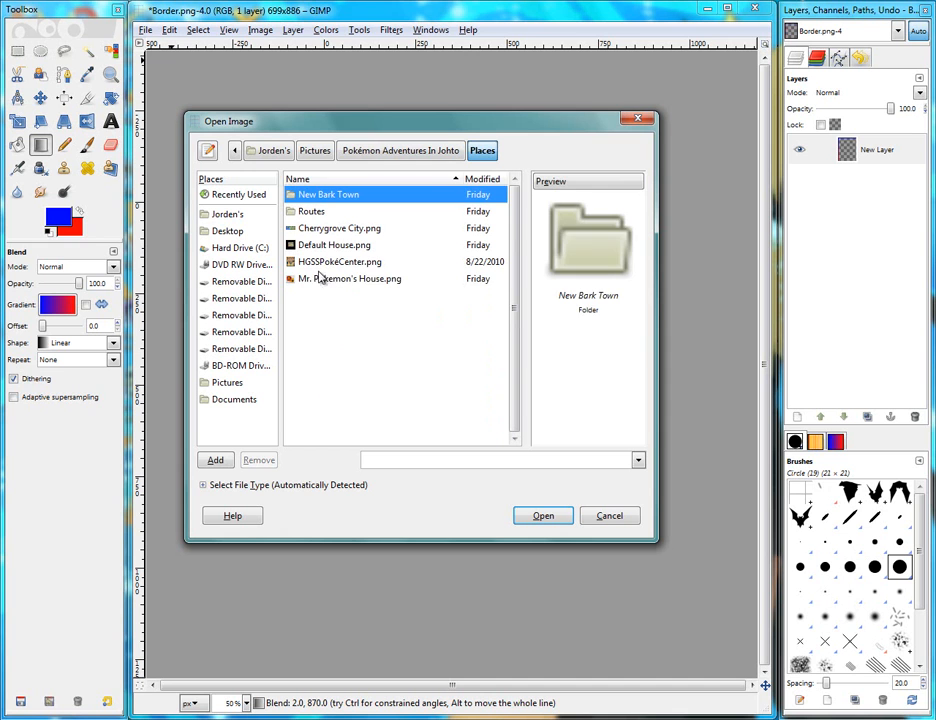
click(324, 282)
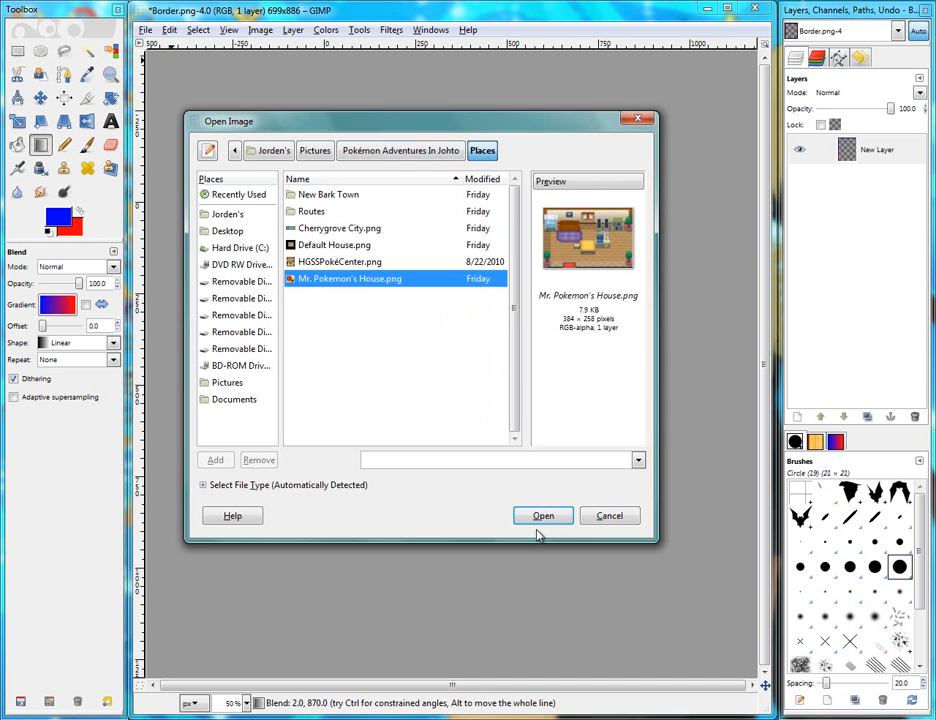
click(543, 517)
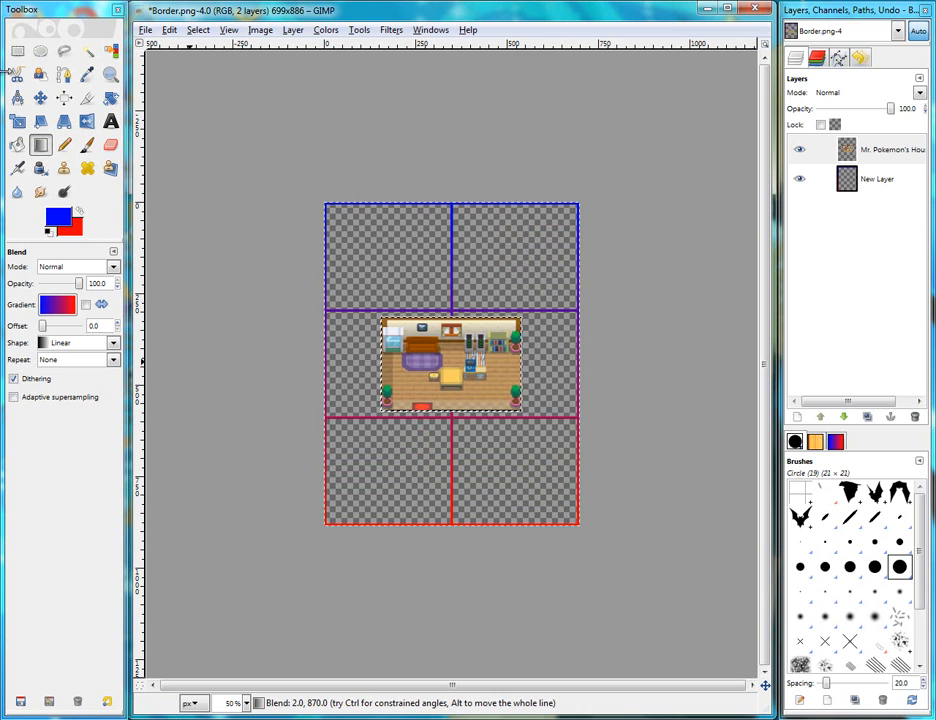
Step: Move the Mr. Pokemon's House image over the grid's top-left panel, flush with the grid's left edge
scroll(396, 345, up, 3)
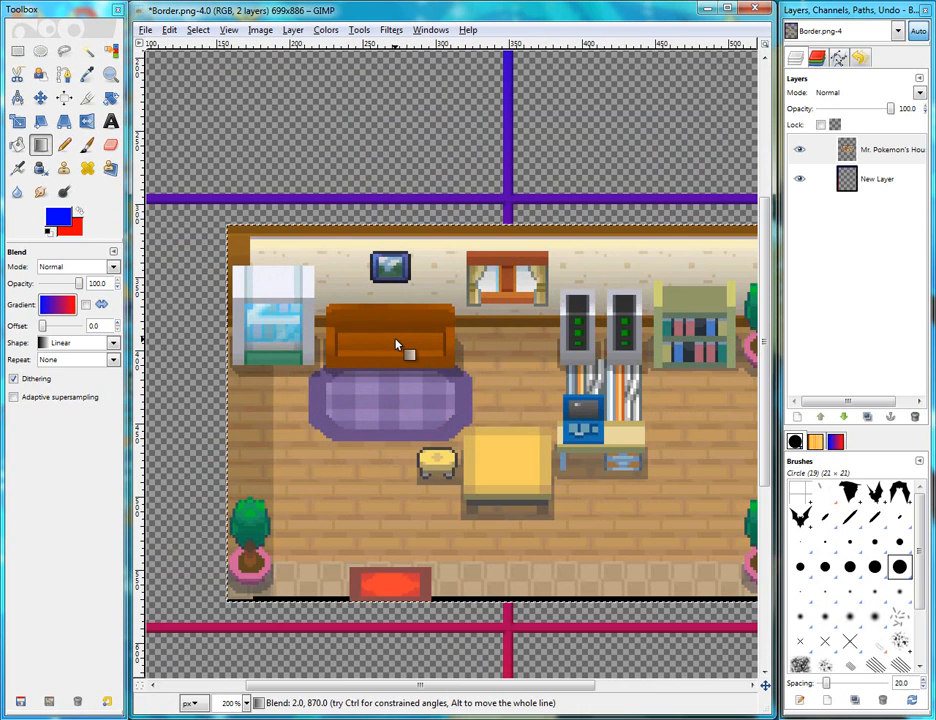
scroll(396, 345, down, 3)
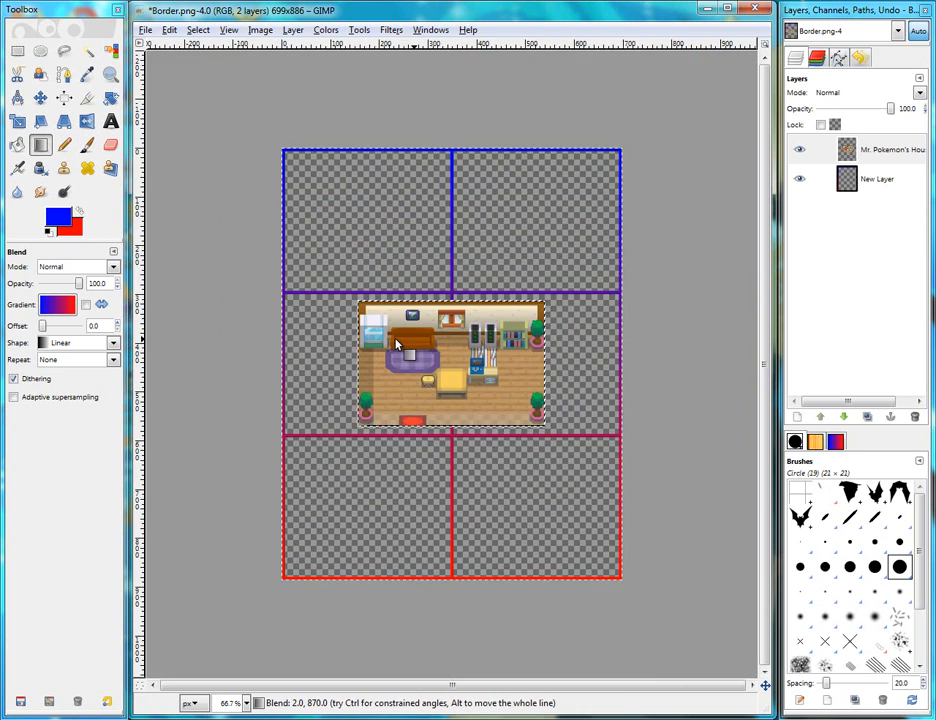
scroll(396, 345, up, 1)
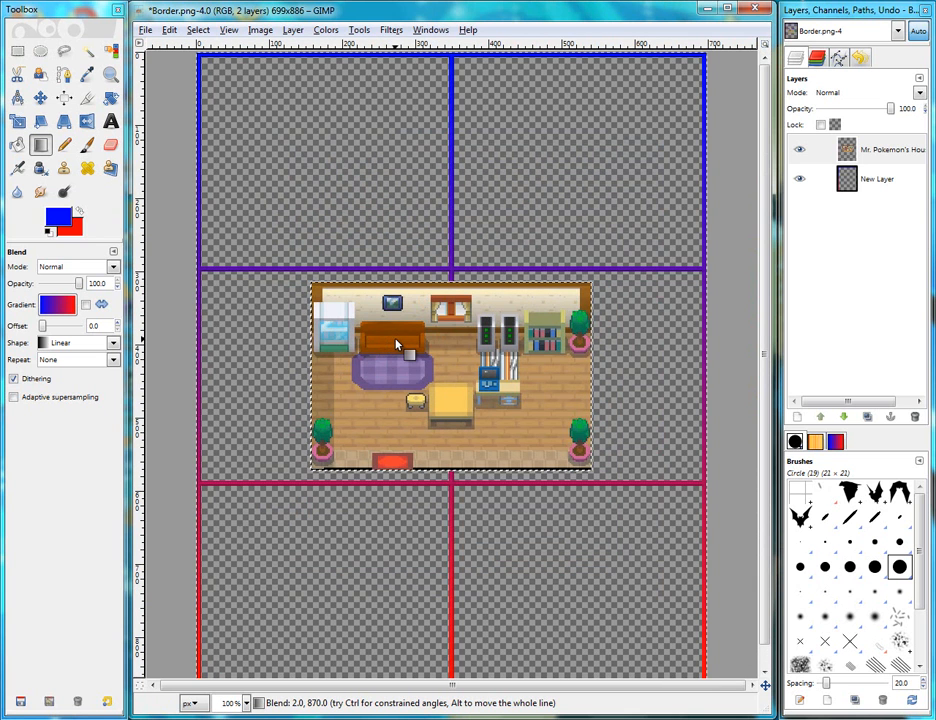
click(40, 97)
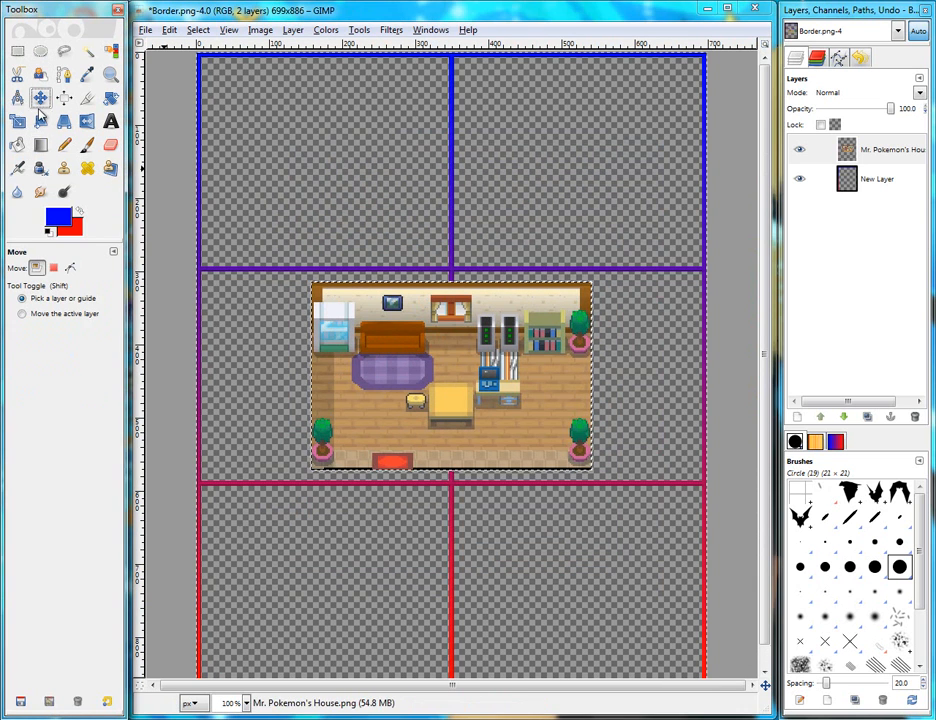
drag(389, 365, 276, 191)
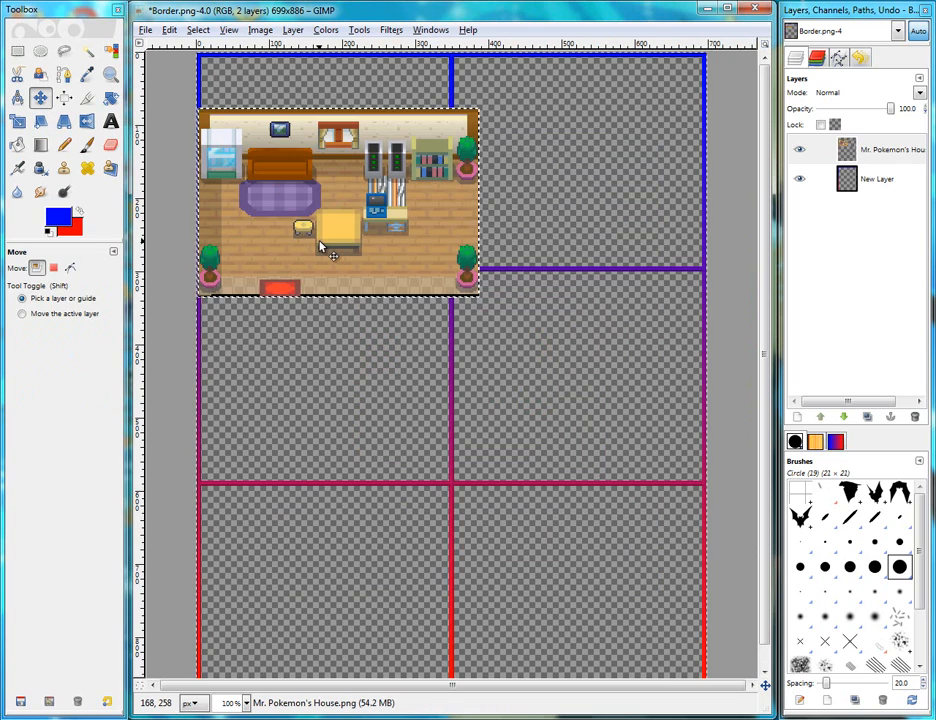
Step: Make the grid layer active and check the lines beneath the house image by hiding and re-showing its layer
scroll(286, 276, up, 2)
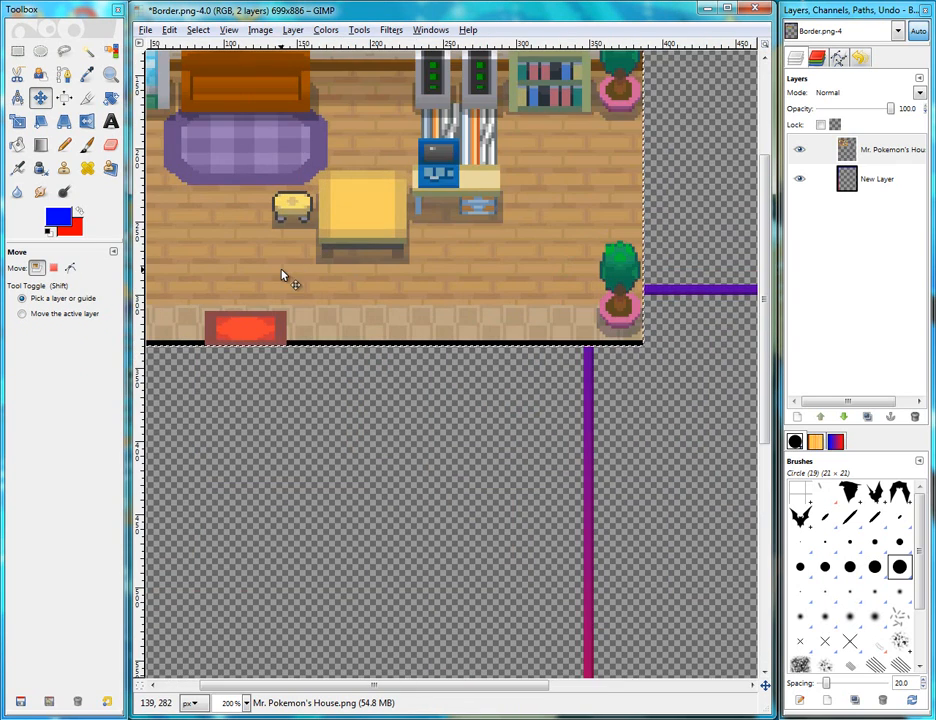
scroll(286, 290, up, 1)
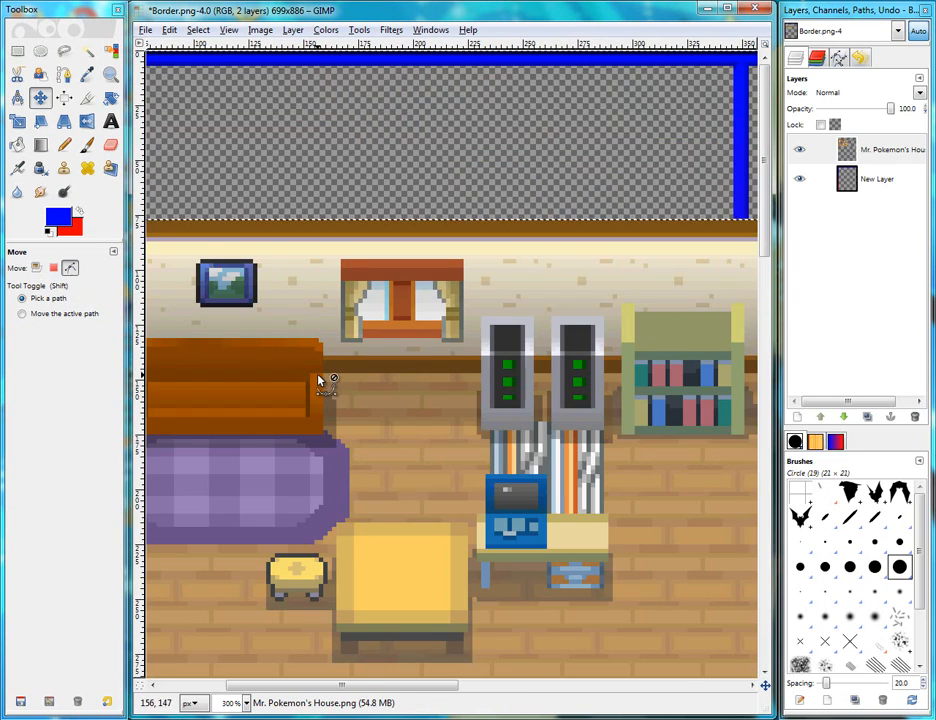
scroll(324, 382, down, 2)
drag(880, 150, 821, 130)
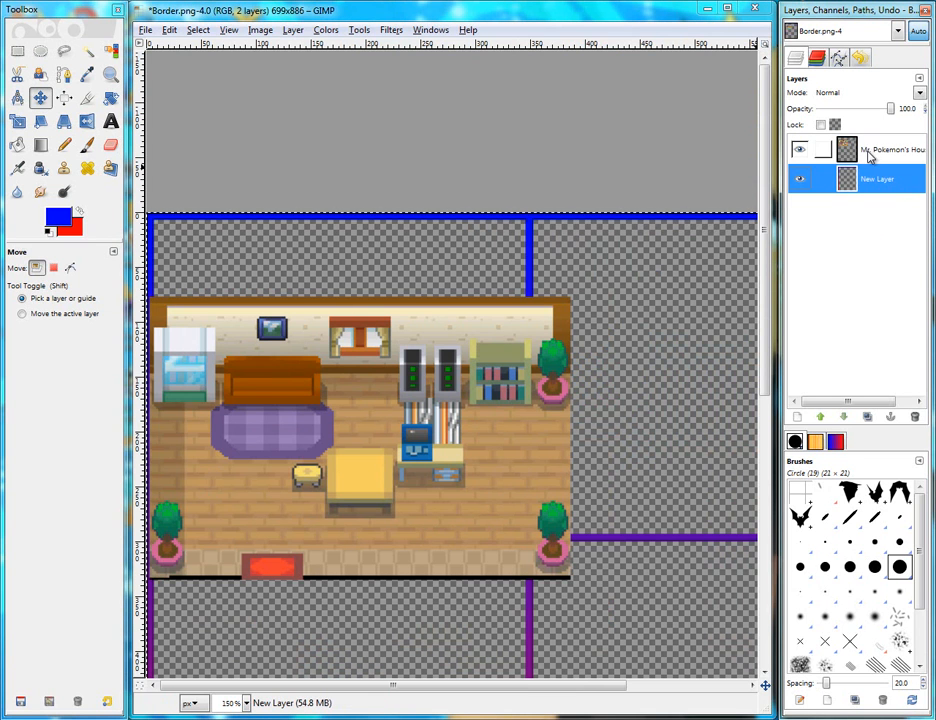
click(799, 149)
click(799, 149)
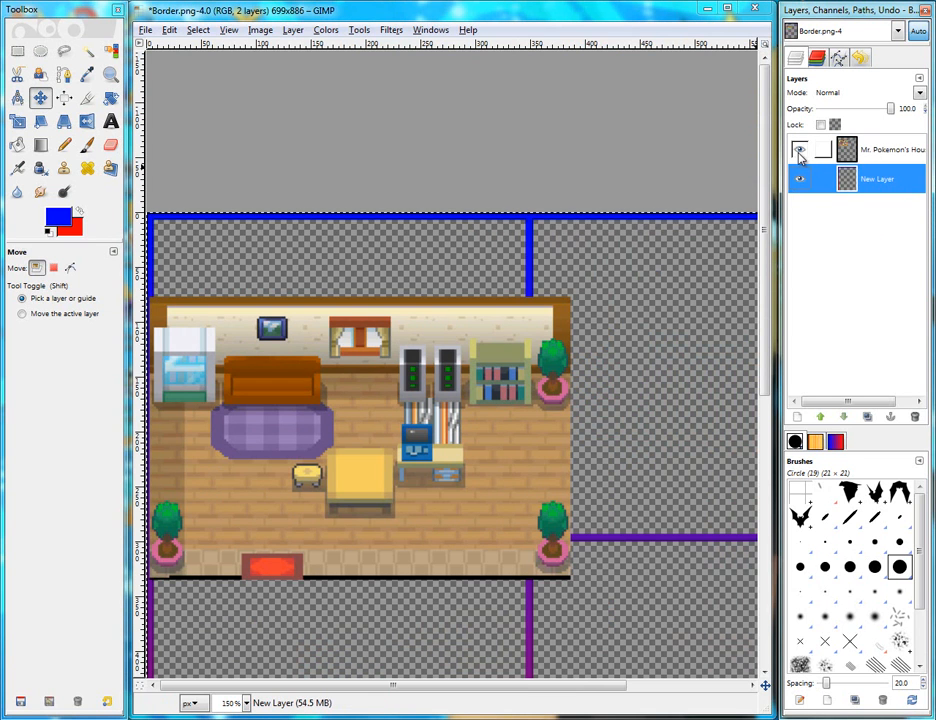
Step: Measure a vertical distance across the house image with the Measure tool
key(1)
click(17, 97)
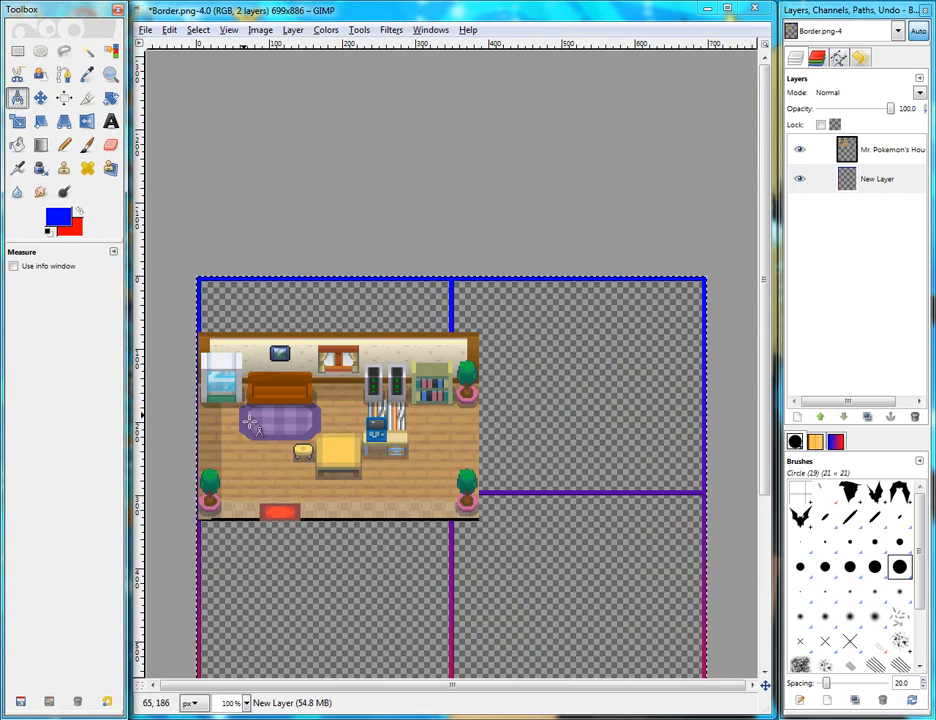
drag(268, 360, 269, 452)
click(263, 426)
click(236, 387)
Step: Undo the repositioning and the import of the Mr. Pokemon's House image
click(40, 97)
drag(297, 429, 287, 381)
key(ctrl+z)
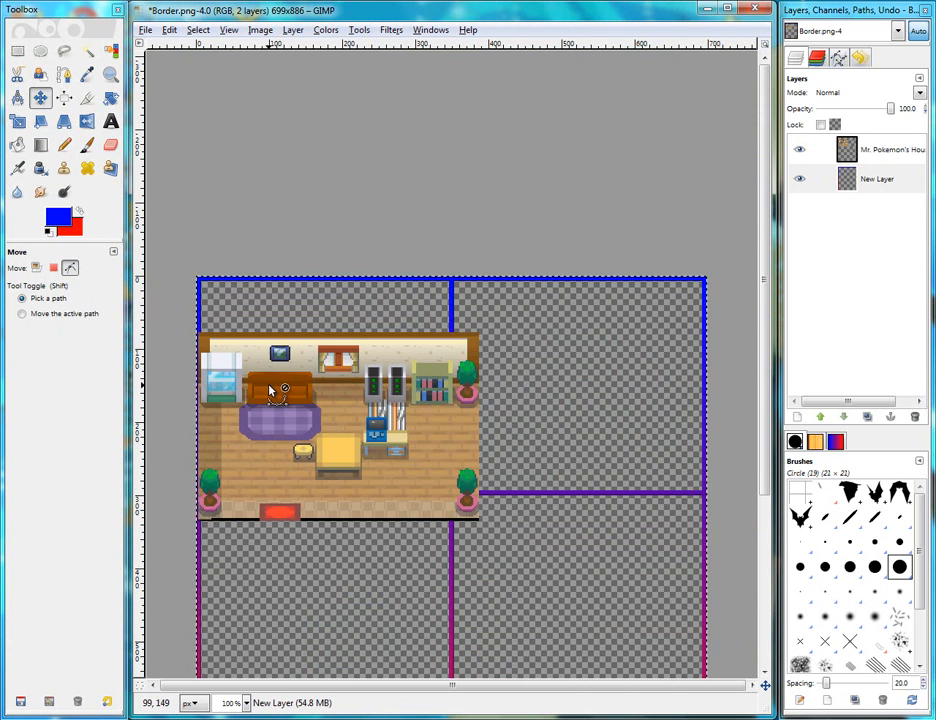
key(ctrl+z)
key(ctrl+z)
Step: Import Route 29.png from the Routes folder inside Places as a new layer above the grid
click(37, 267)
click(145, 29)
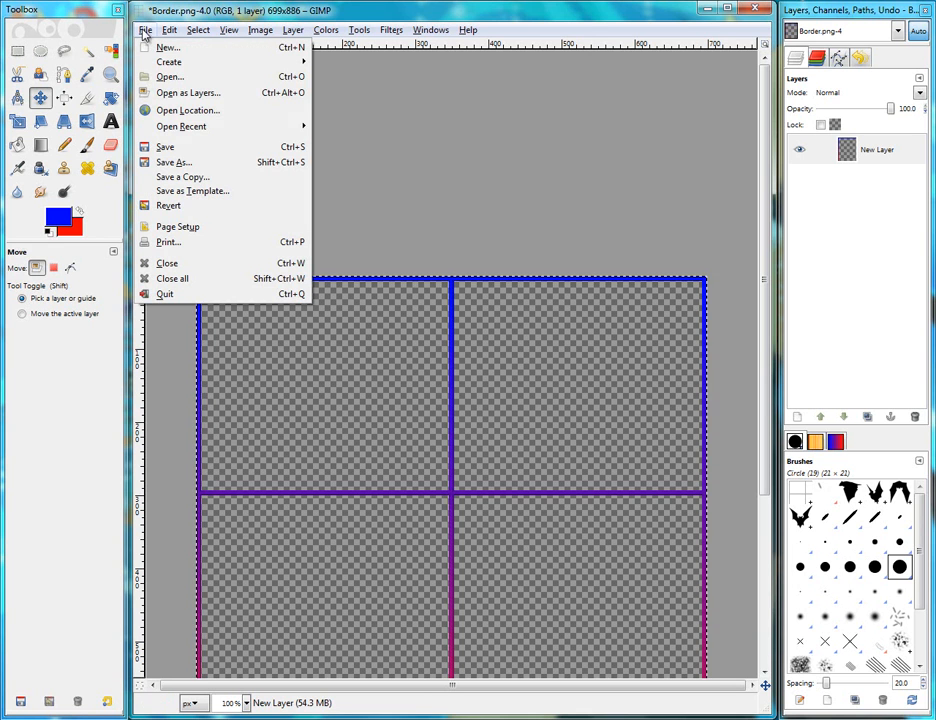
click(184, 93)
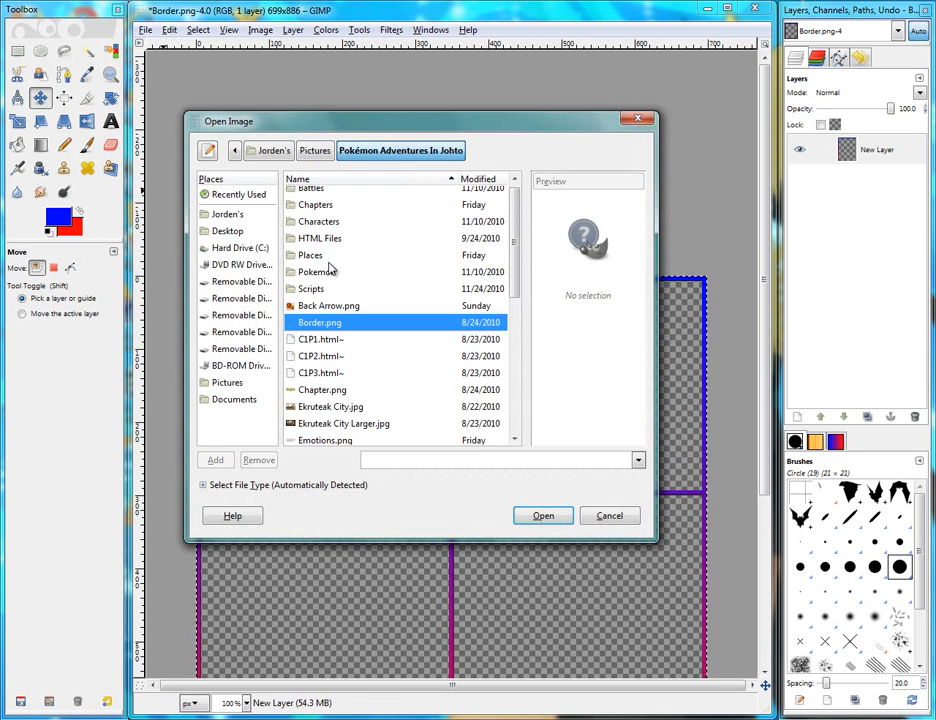
double_click(330, 257)
double_click(328, 214)
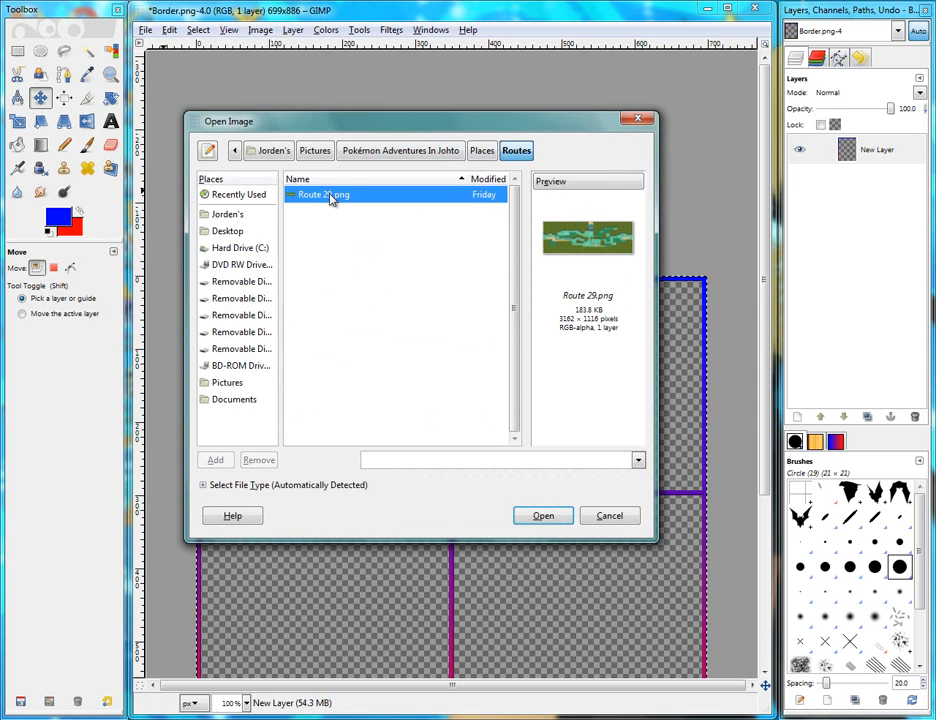
double_click(330, 196)
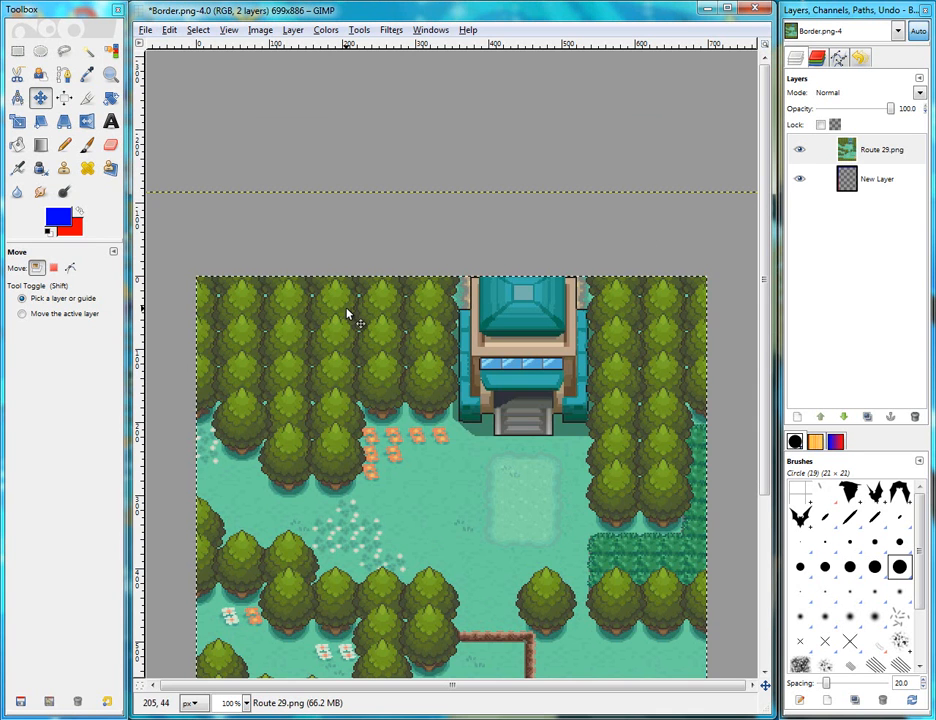
Step: Reposition the Route 29 image so an area of trees and tall grass covers the grid's top-left panel
key(minus)
key(minus)
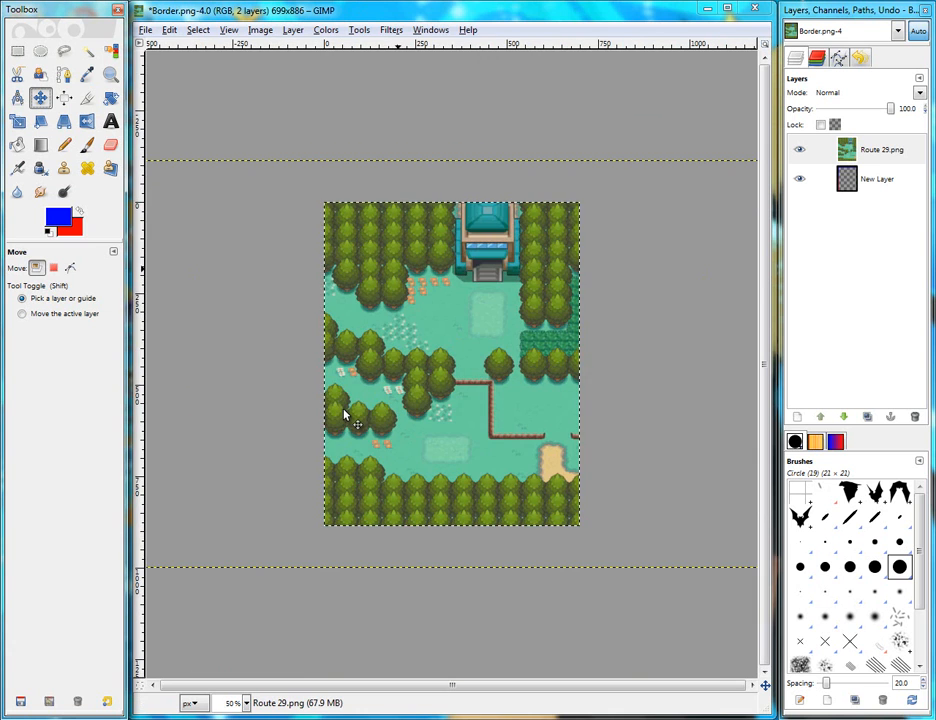
drag(345, 415, 588, 405)
drag(439, 412, 529, 389)
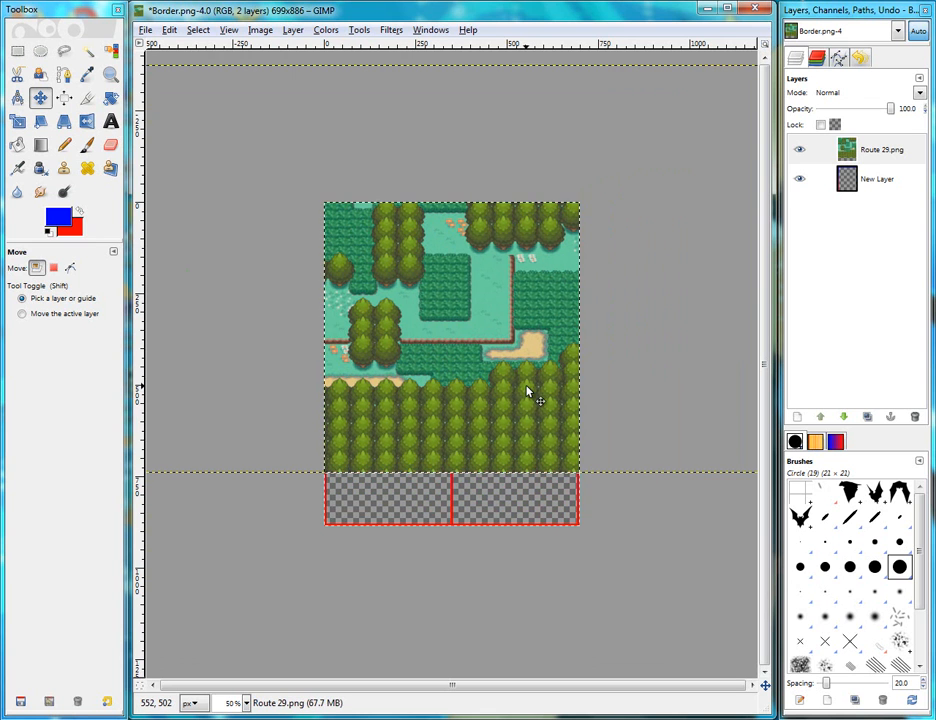
Step: Hide the Route 29 layer and fuzzy-select the empty top-left panel on the grid layer
click(850, 150)
click(877, 183)
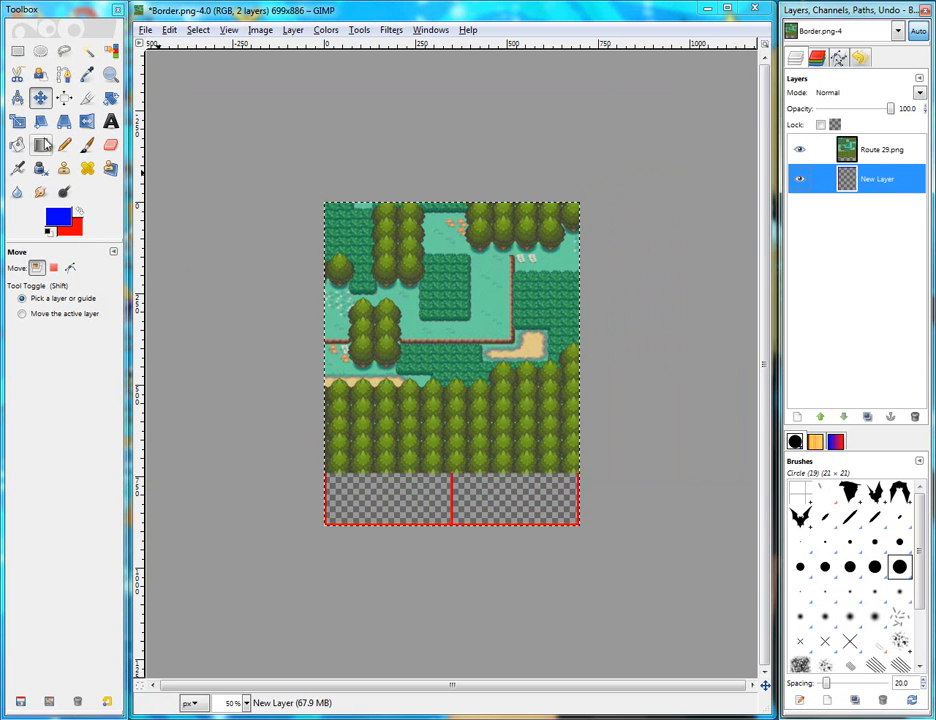
click(800, 151)
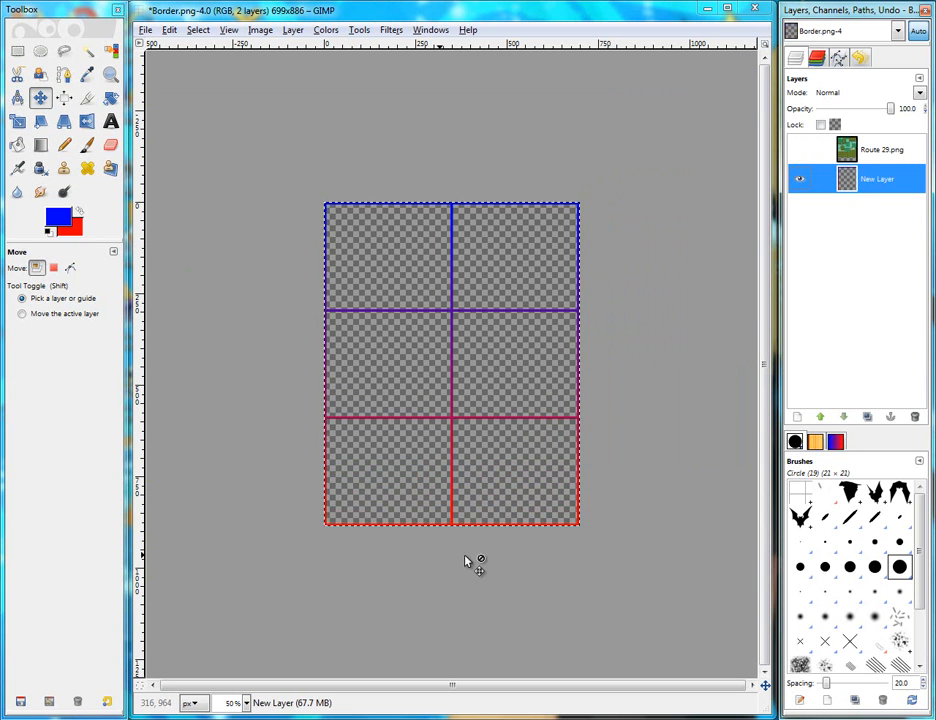
click(87, 51)
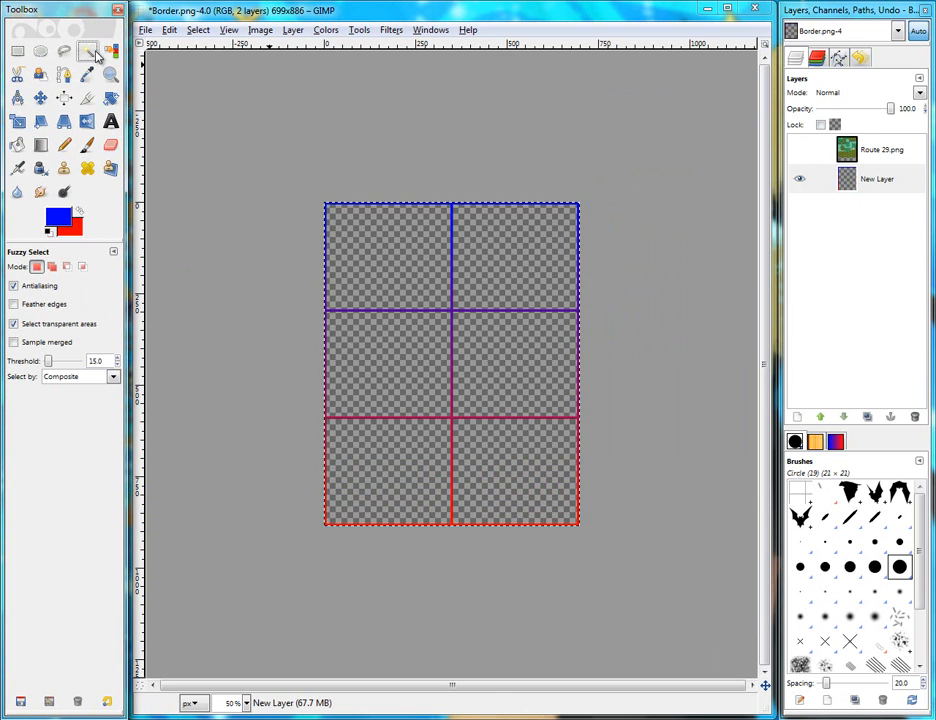
click(394, 278)
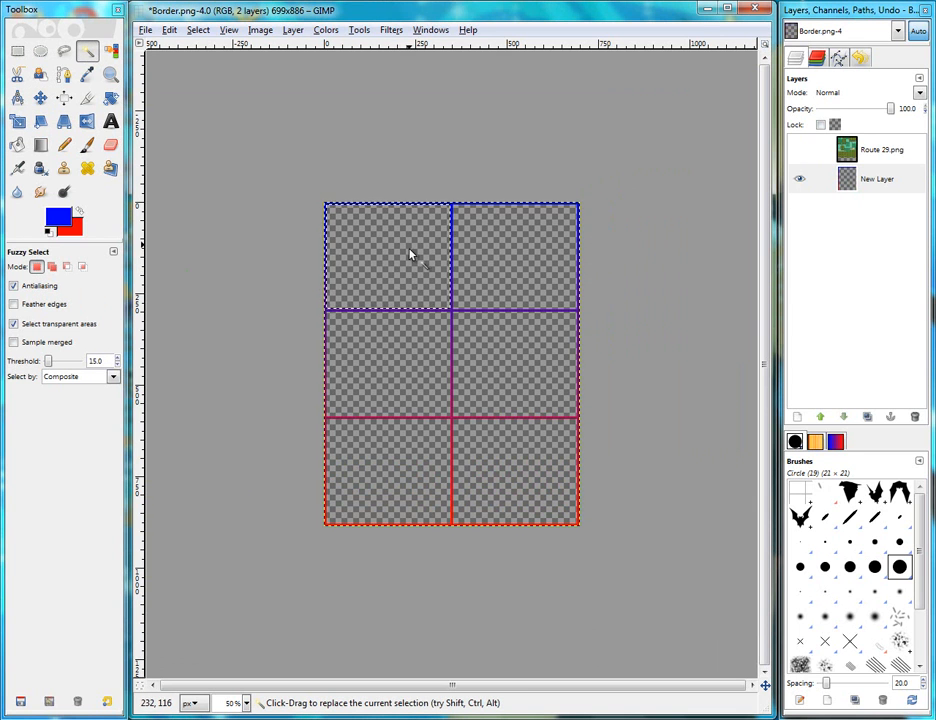
Step: Show and activate the Route 29 layer, and cut away everything outside the top-left panel using the inverted selection
click(855, 150)
click(800, 153)
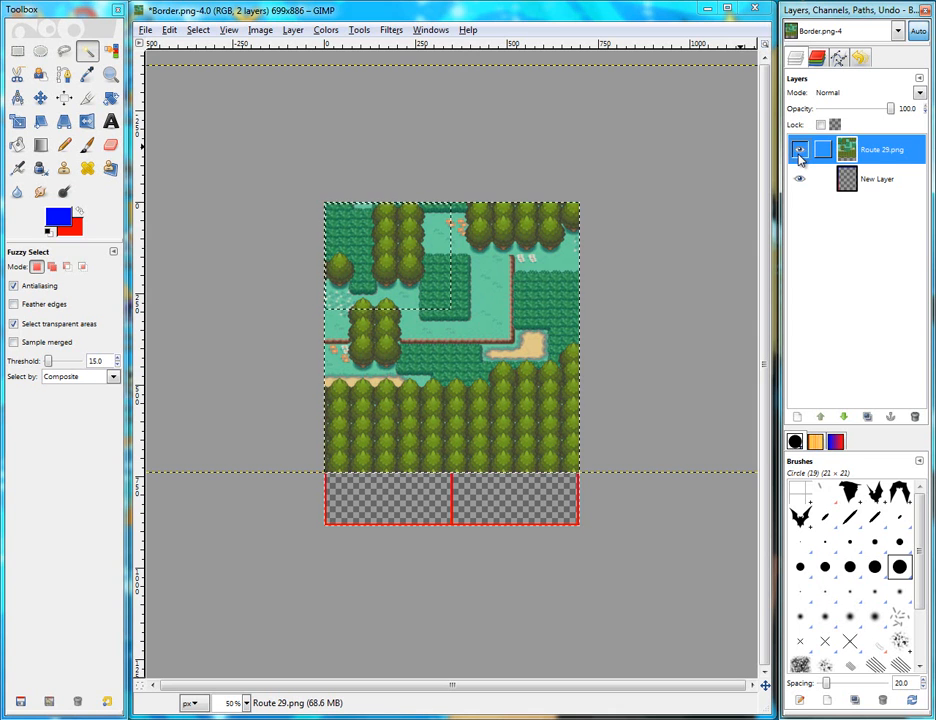
key(ctrl+x)
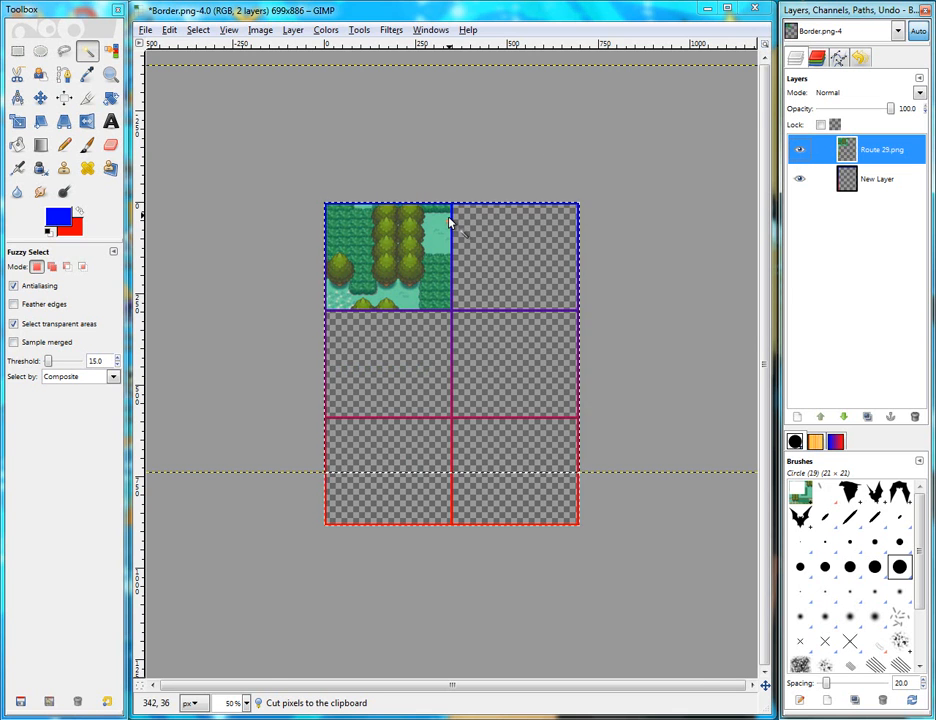
Step: Resize the Route 29 layer's boundary to the image size
ctrl+scroll(325, 237, up, 3)
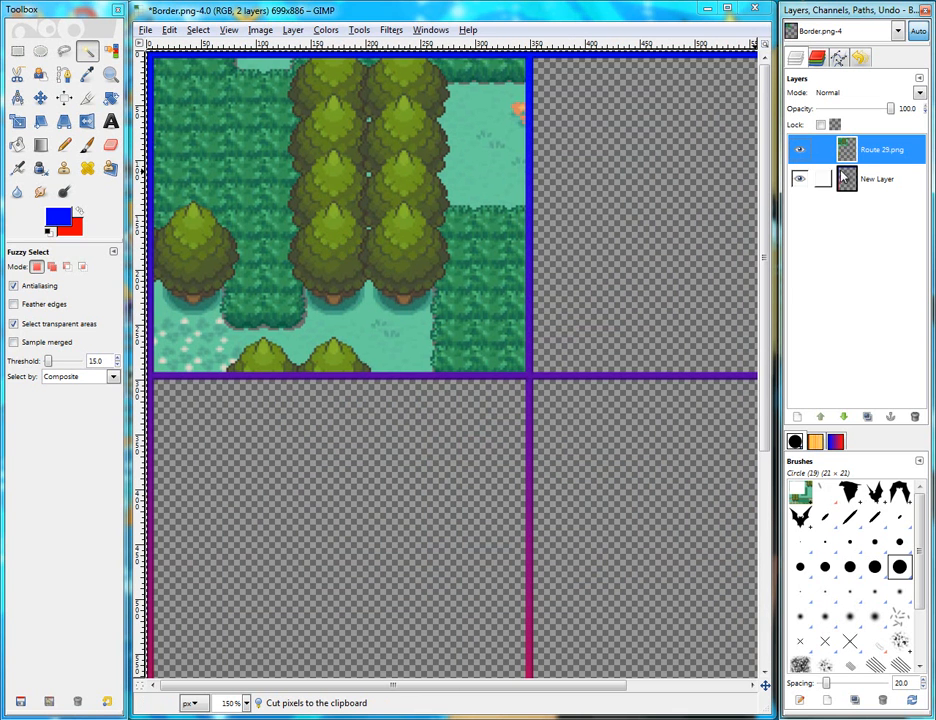
right_click(872, 152)
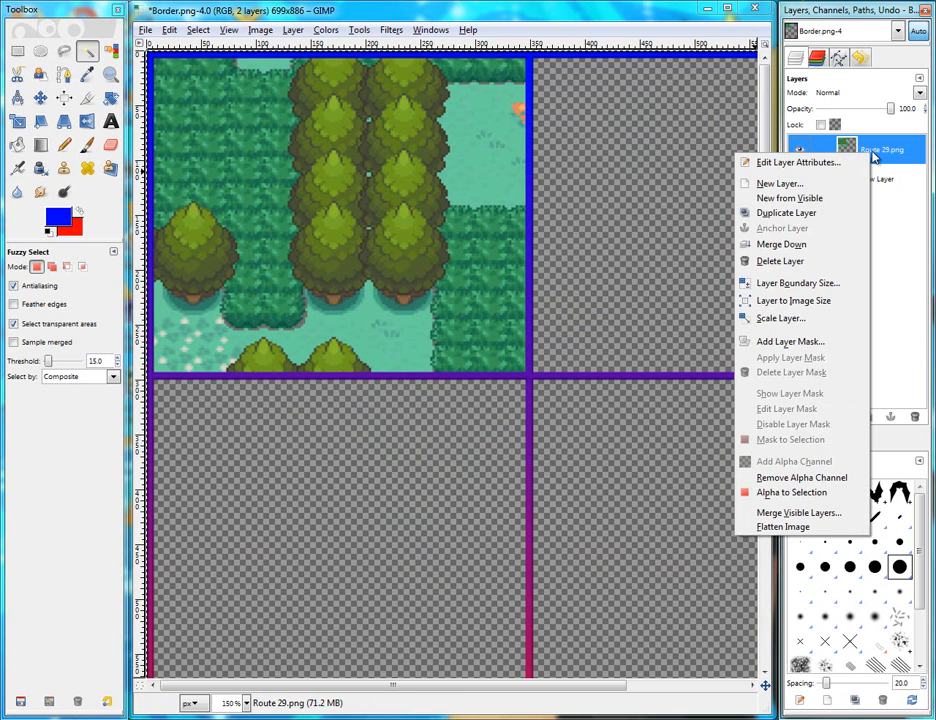
key(Escape)
Step: Examine how the trimmed Route 29 scene fits within the borders of the top-left panel
ctrl+scroll(472, 221, down, 2)
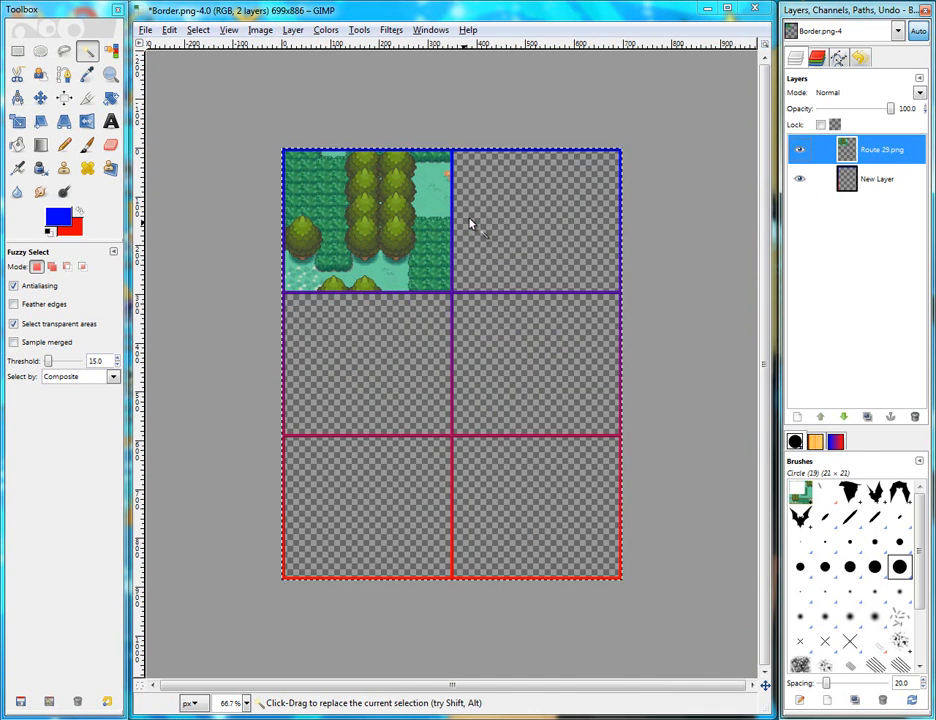
ctrl+scroll(275, 300, down, 1)
ctrl+scroll(275, 300, down, 2)
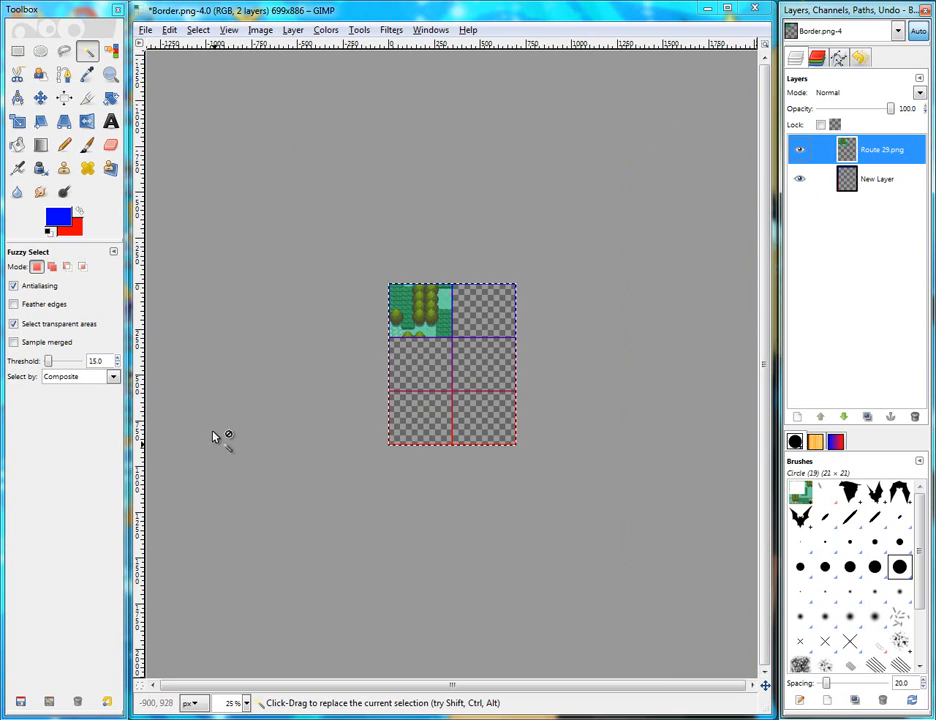
ctrl+scroll(303, 303, up, 5)
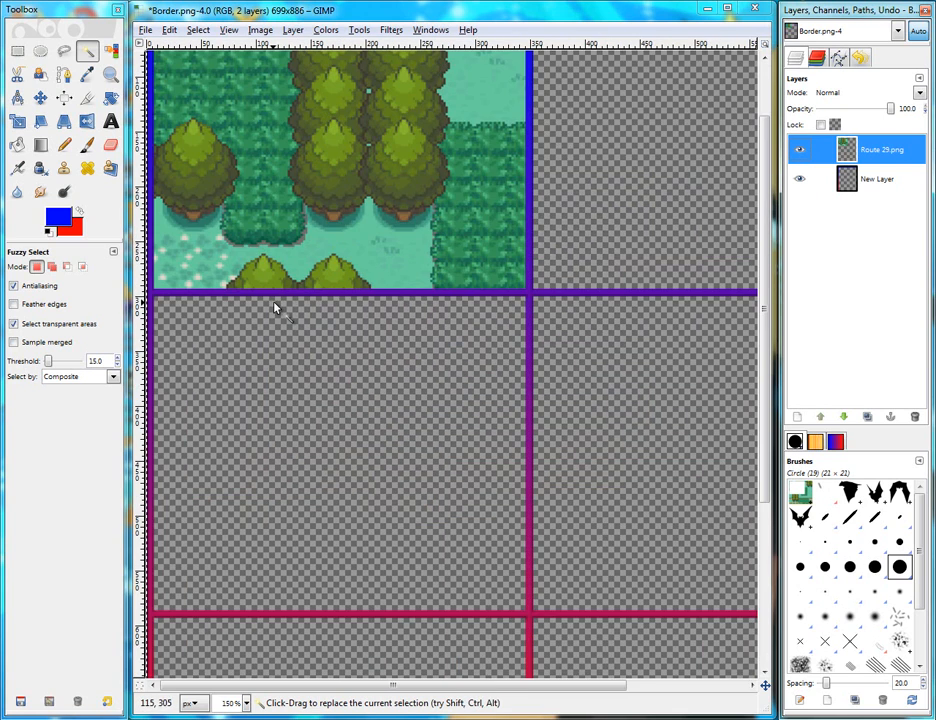
ctrl+scroll(275, 308, up, 2)
ctrl+scroll(275, 308, down, 5)
ctrl+scroll(275, 310, down, 1)
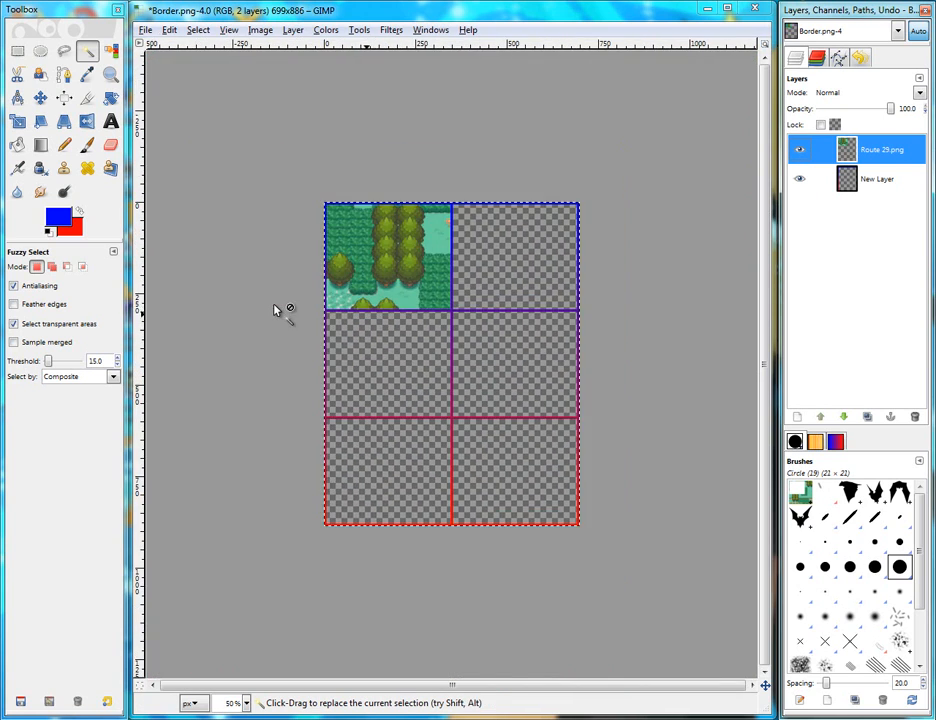
ctrl+scroll(320, 215, up, 4)
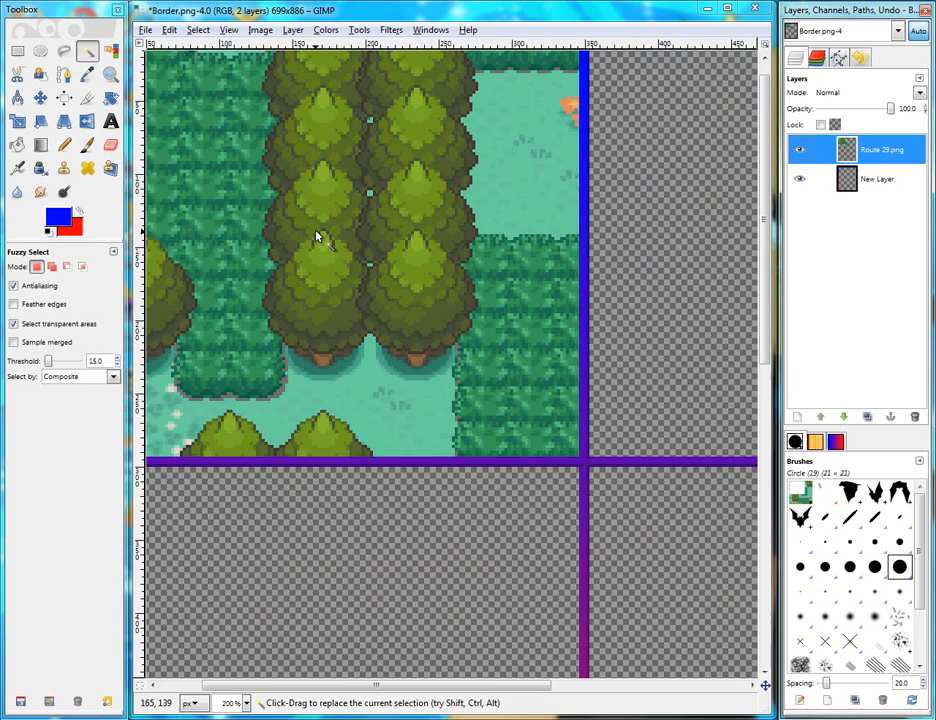
ctrl+scroll(318, 240, down, 2)
ctrl+scroll(330, 255, down, 2)
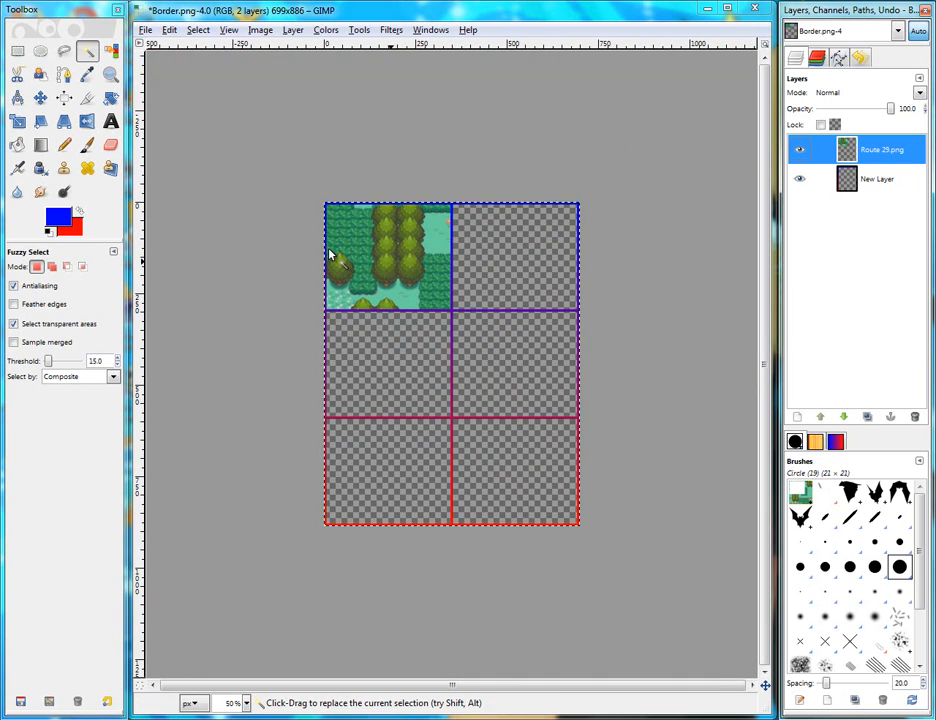
Step: Try autocropping the Route 29 layer to its remaining content
click(359, 29)
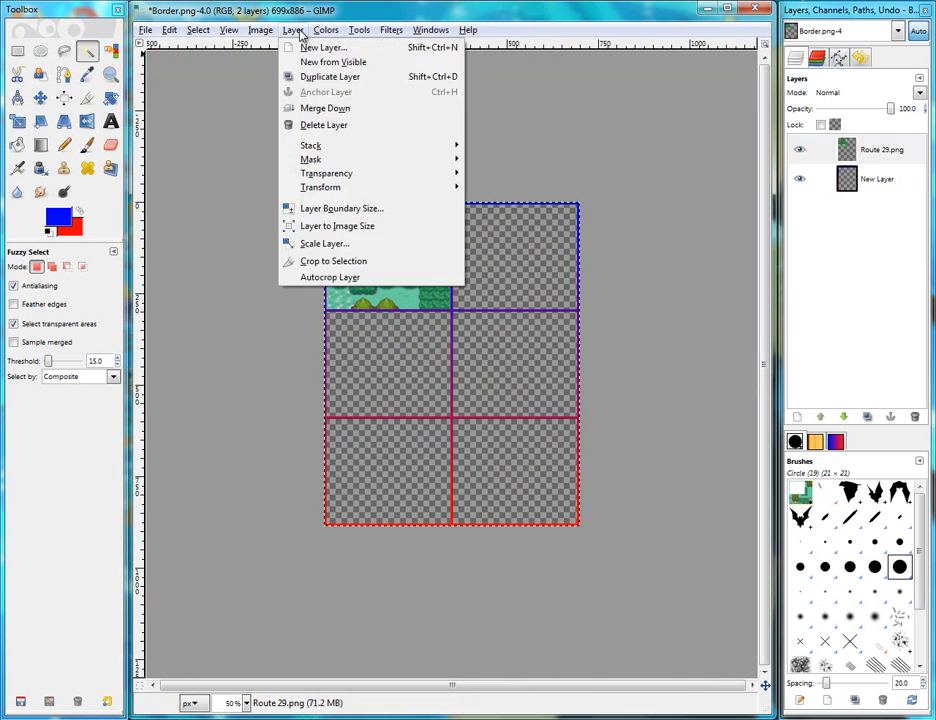
click(310, 277)
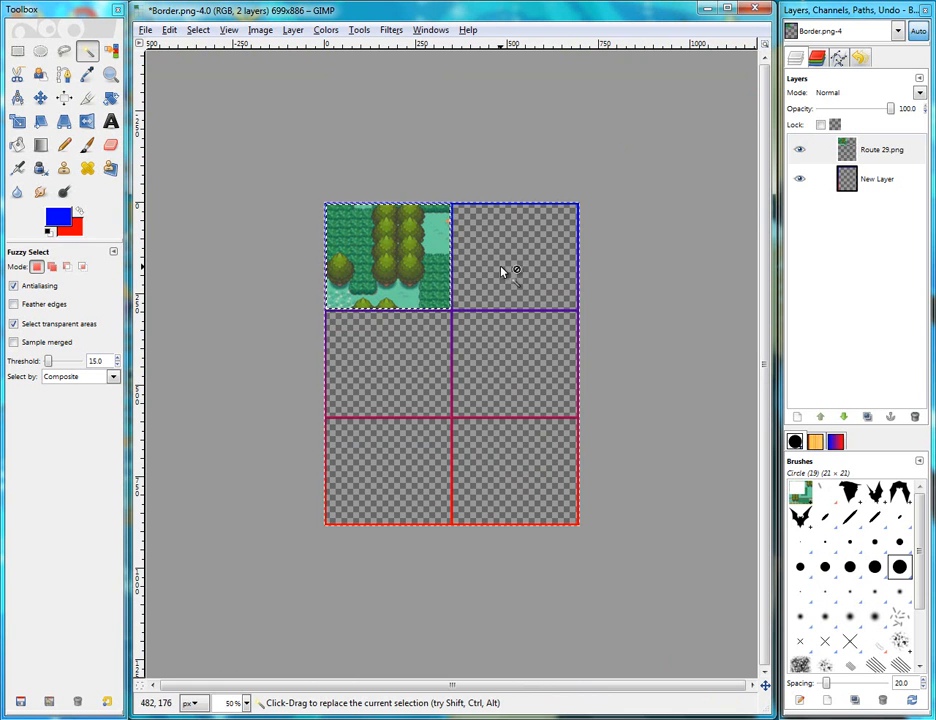
scroll(443, 300, up, 2)
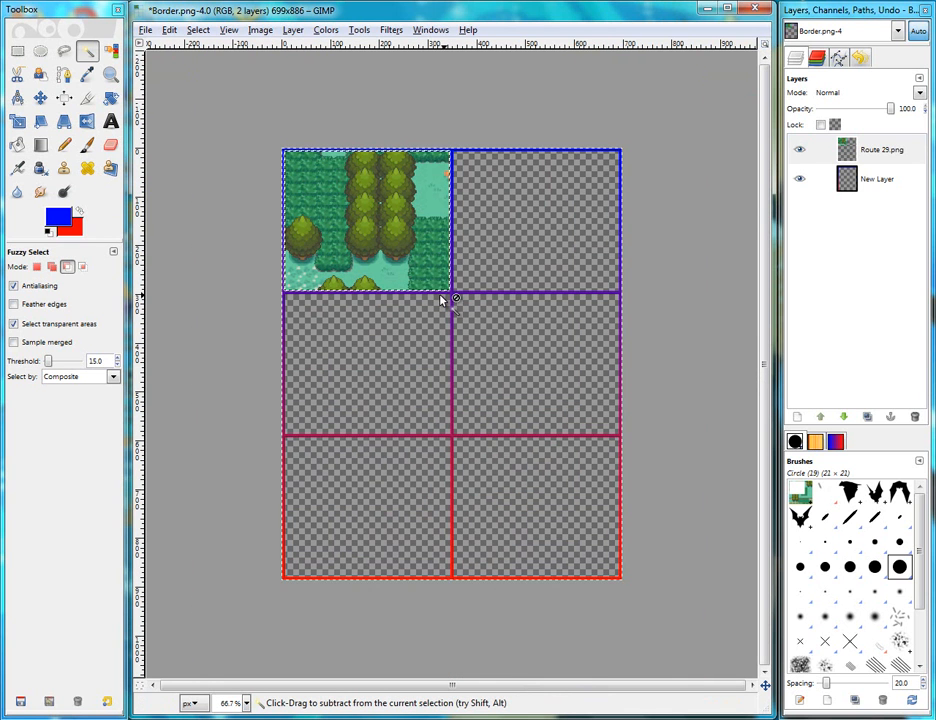
scroll(443, 300, down, 1)
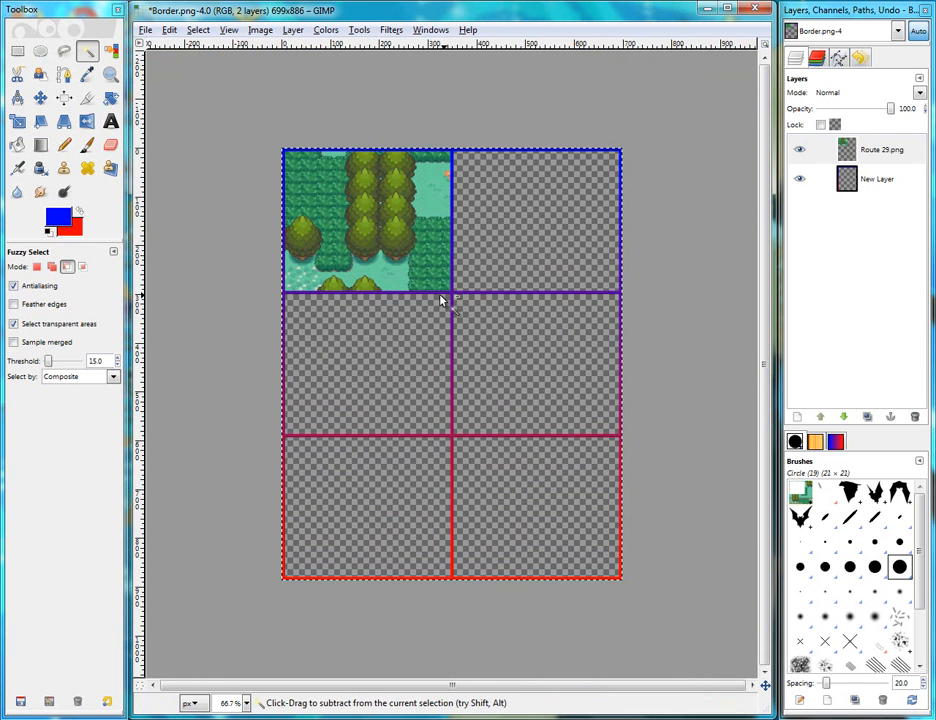
Step: Undo the trimming of the Route 29 layer and close Border.png without saving its changes
key(ctrl+z)
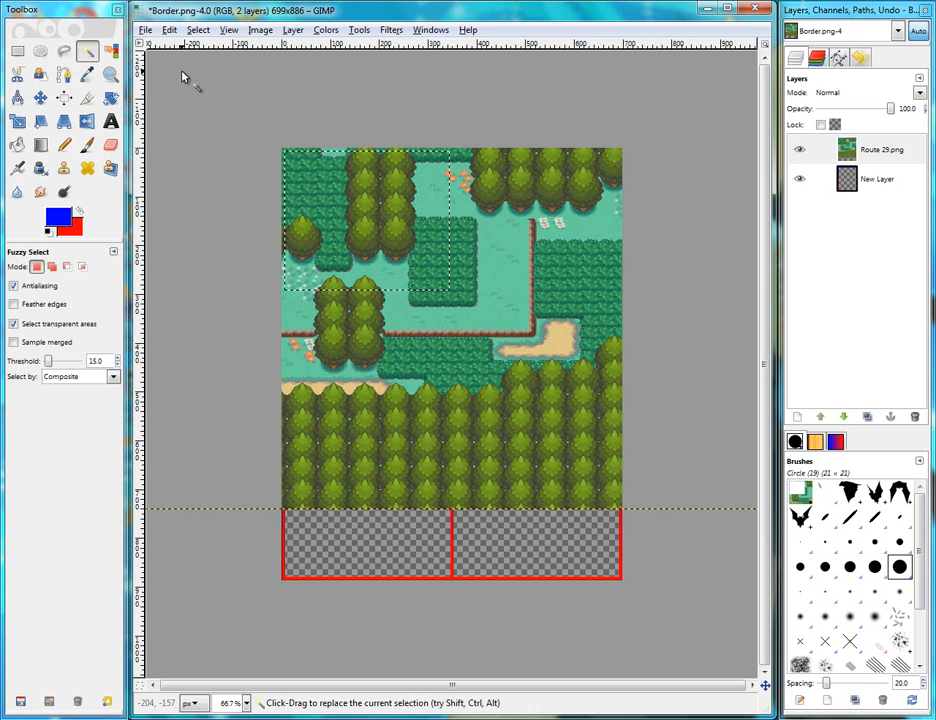
click(754, 8)
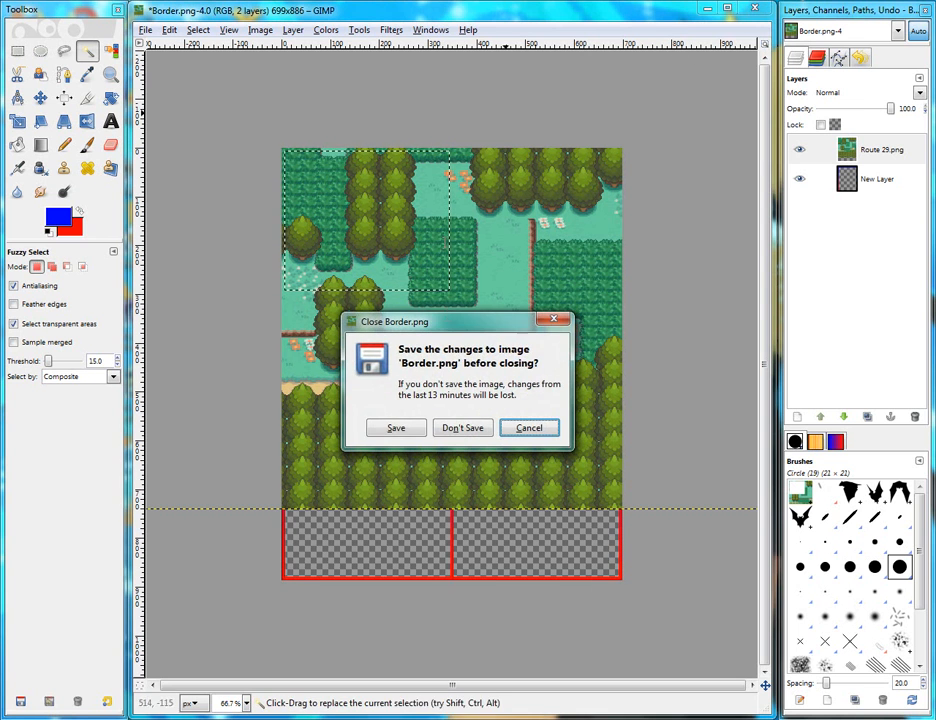
click(459, 428)
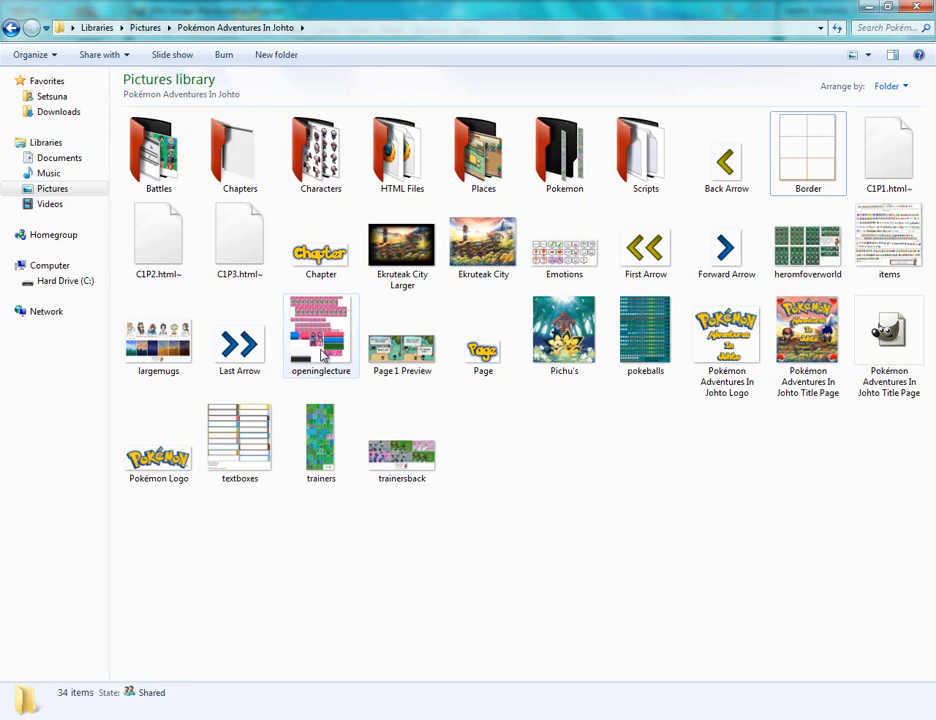
Step: Open the finished comic Page 1 image from the Chapter 4 folder inside Chapters for viewing
double_click(247, 170)
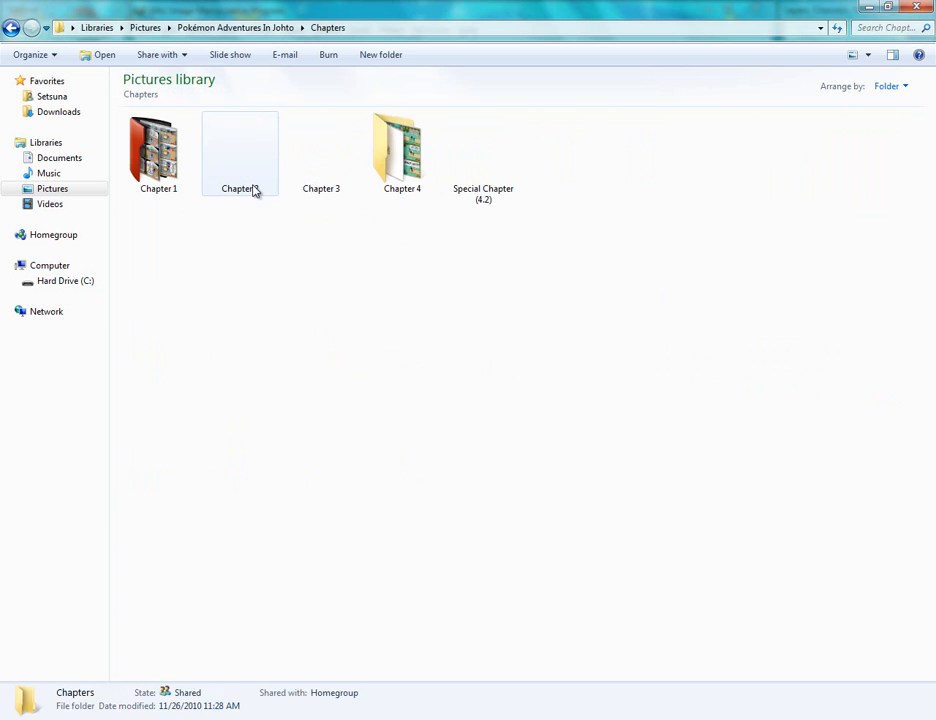
double_click(405, 165)
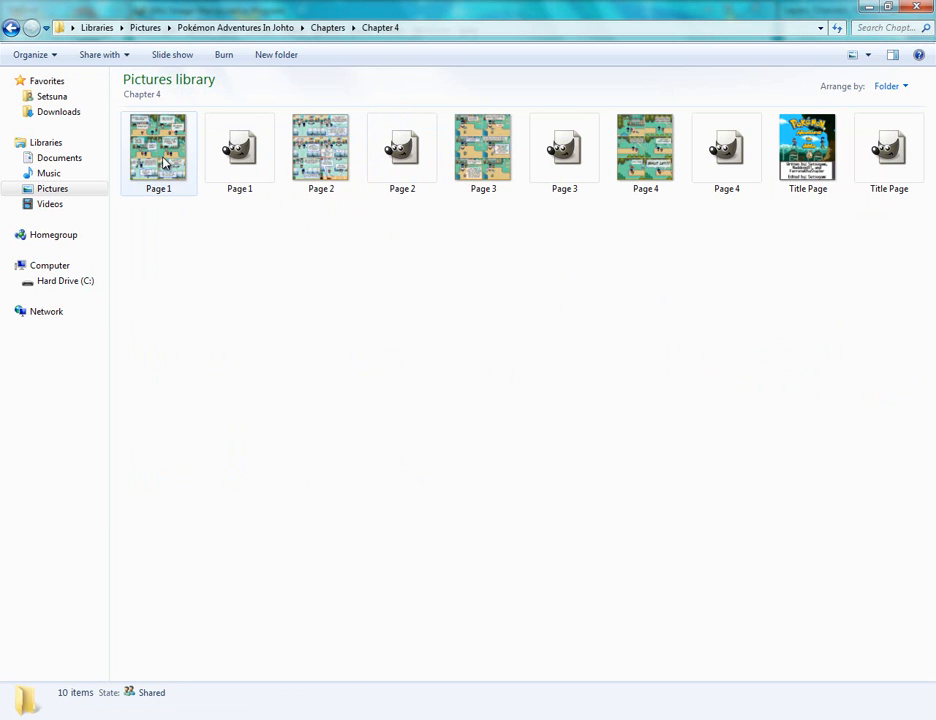
right_click(164, 161)
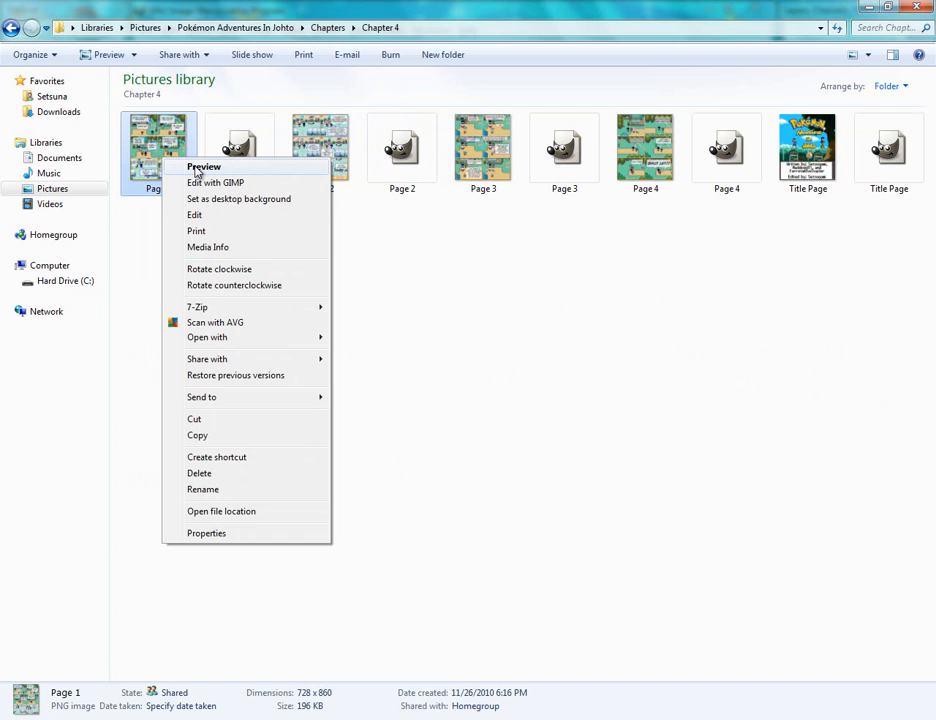
click(200, 167)
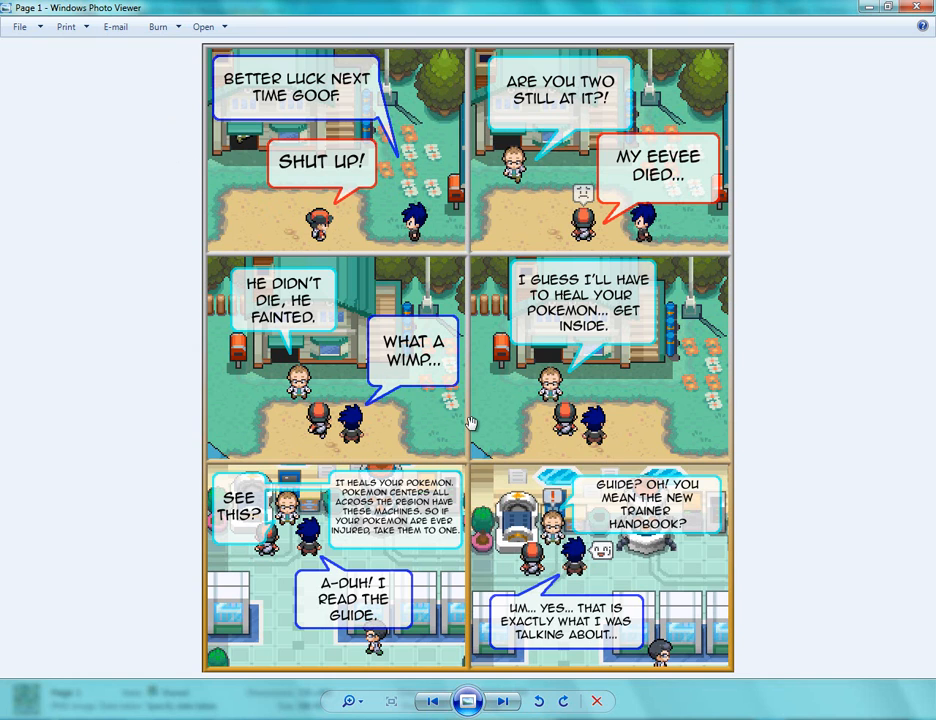
Step: Examine the scenes, characters and speech bubbles in the upper panels of Chapter 4's Page 1, and close the image
scroll(468, 428, up, 1)
scroll(584, 137, up, 2)
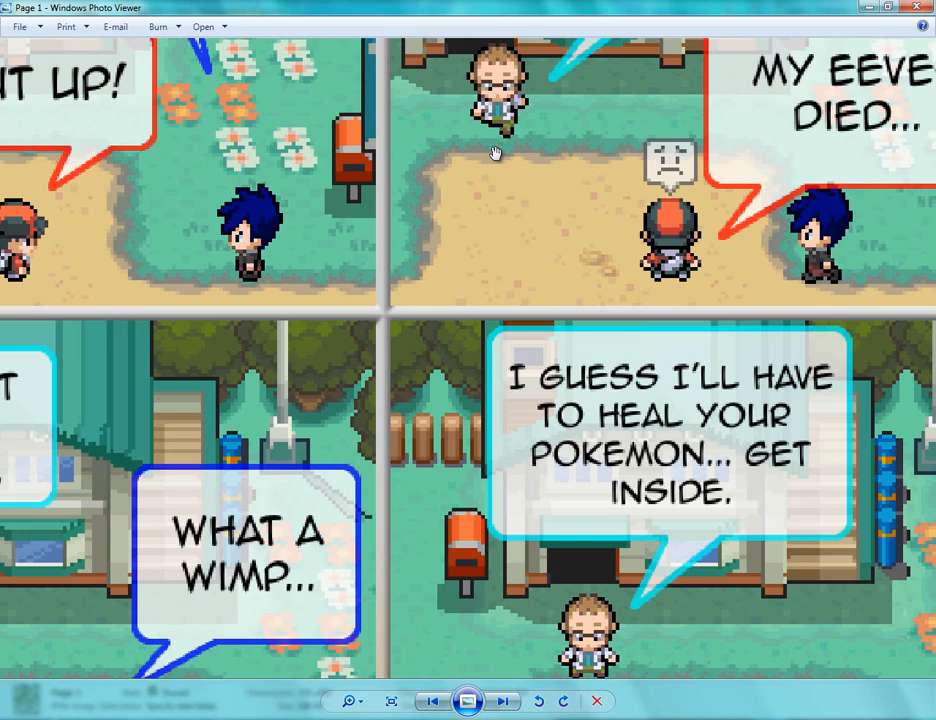
scroll(496, 153, up, 1)
drag(496, 153, 486, 445)
scroll(589, 317, up, 1)
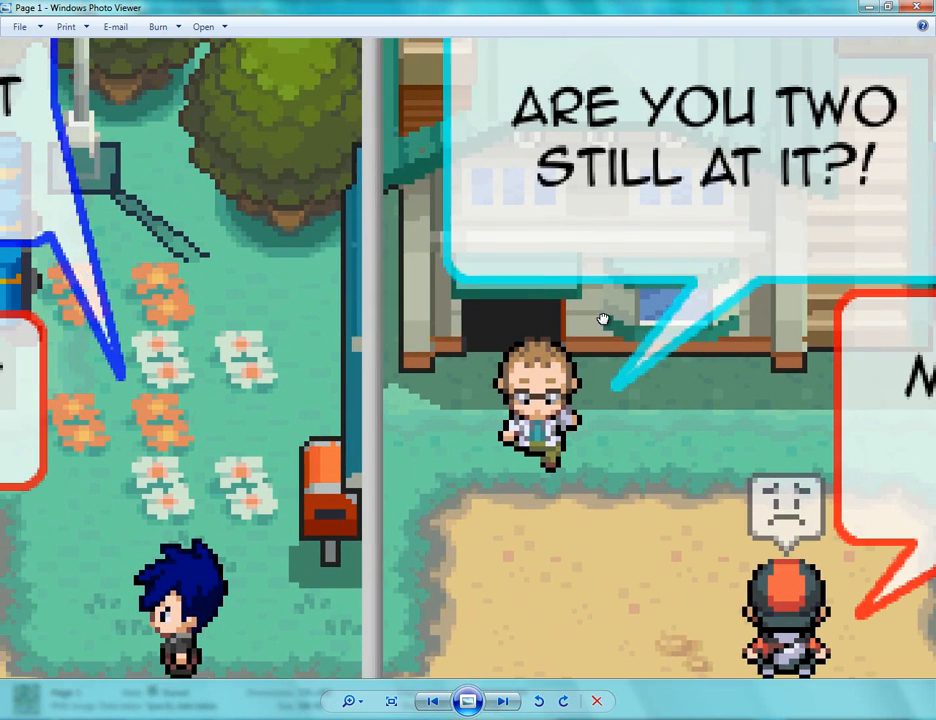
drag(589, 317, 620, 324)
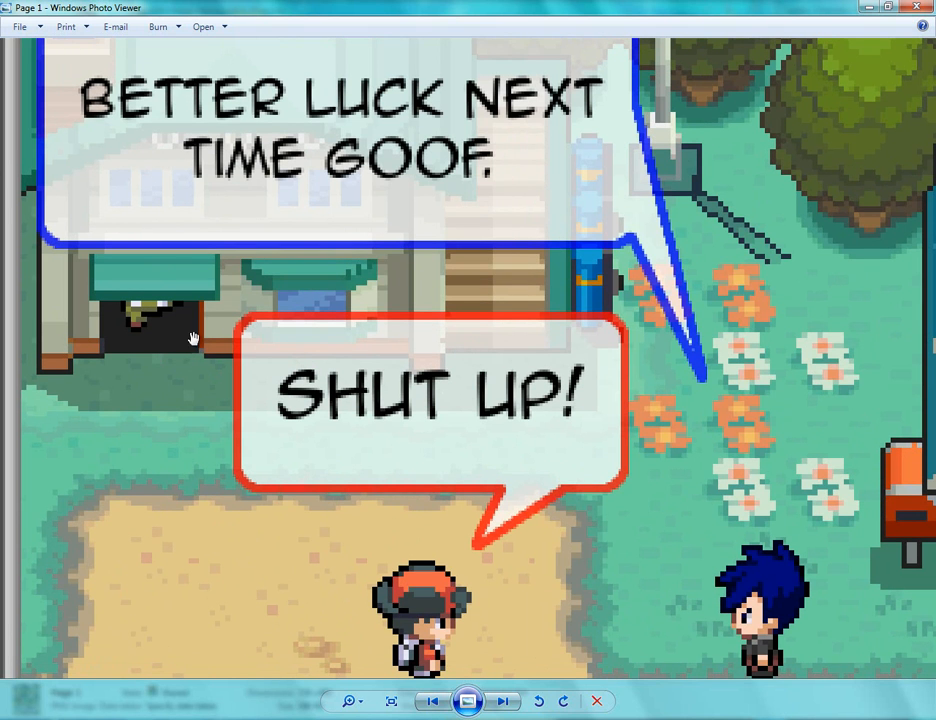
scroll(85, 358, up, 6)
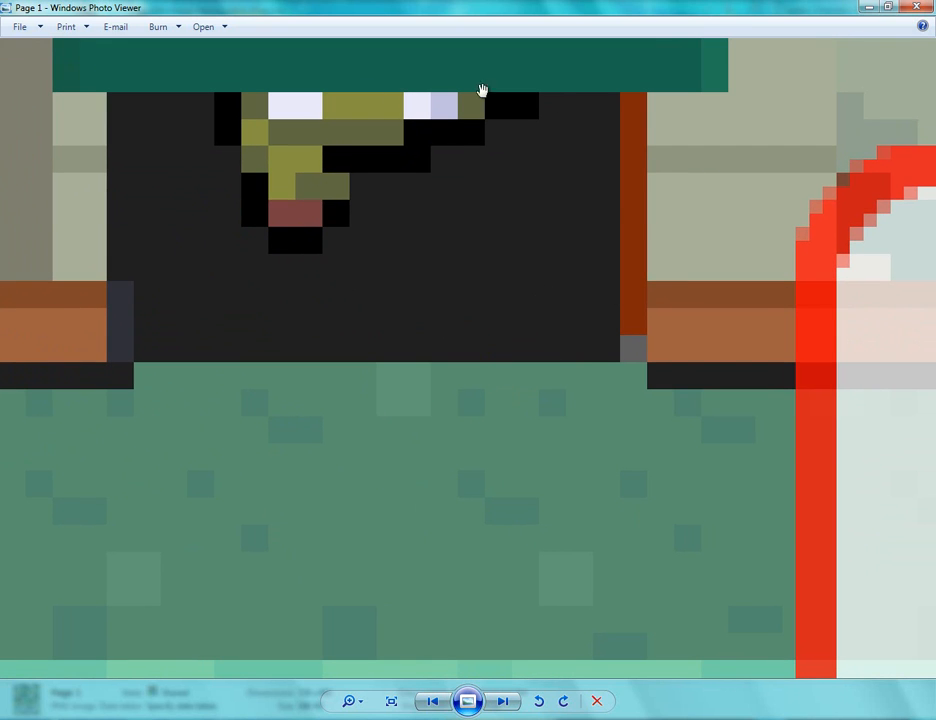
scroll(136, 284, down, 4)
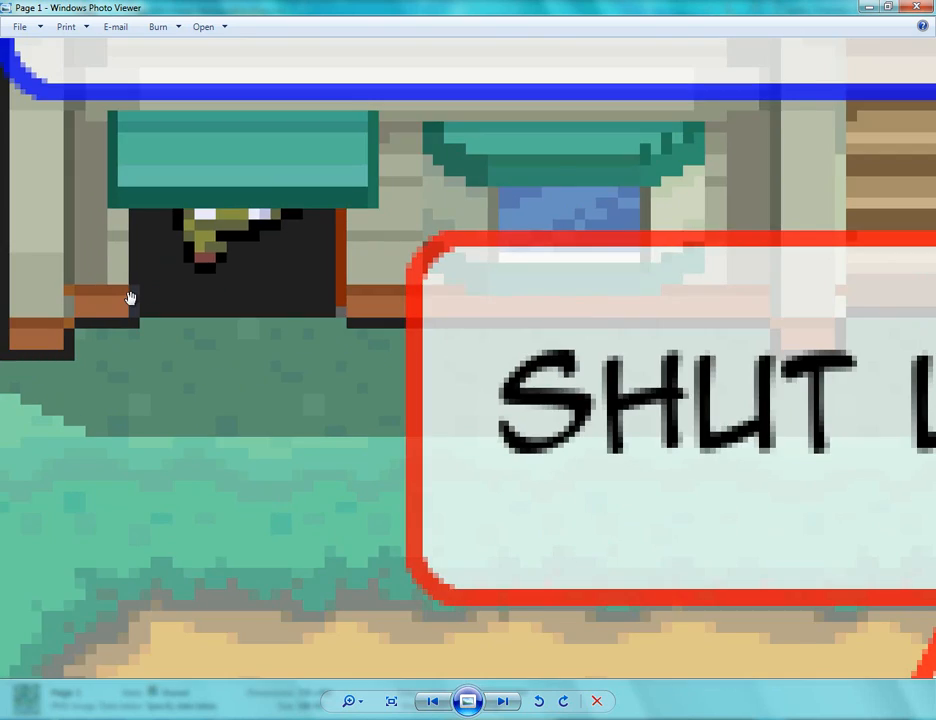
scroll(134, 297, down, 3)
scroll(136, 295, down, 5)
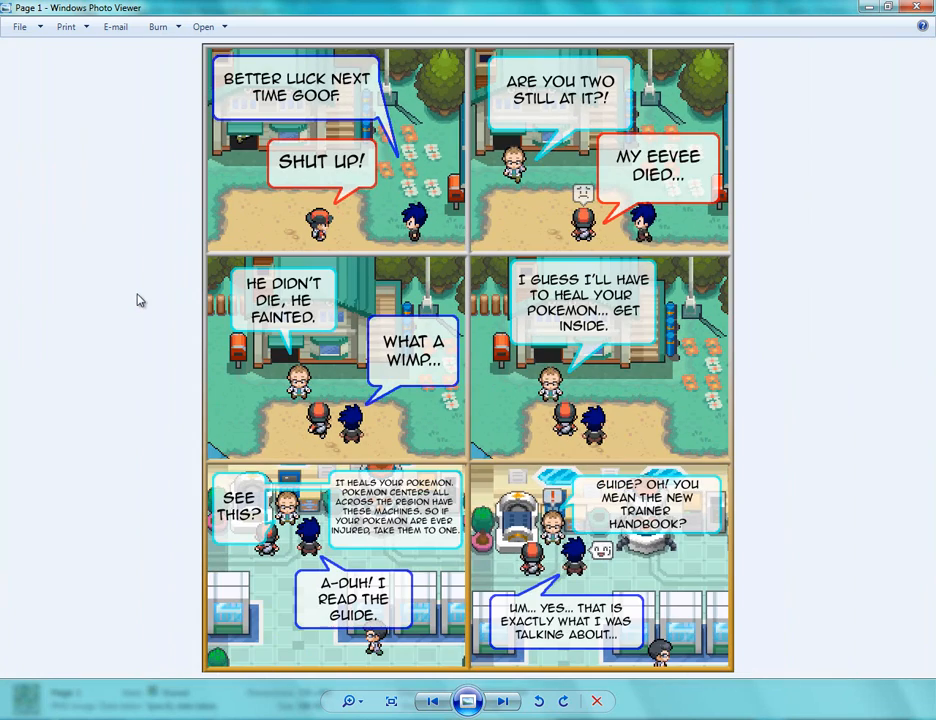
click(909, 7)
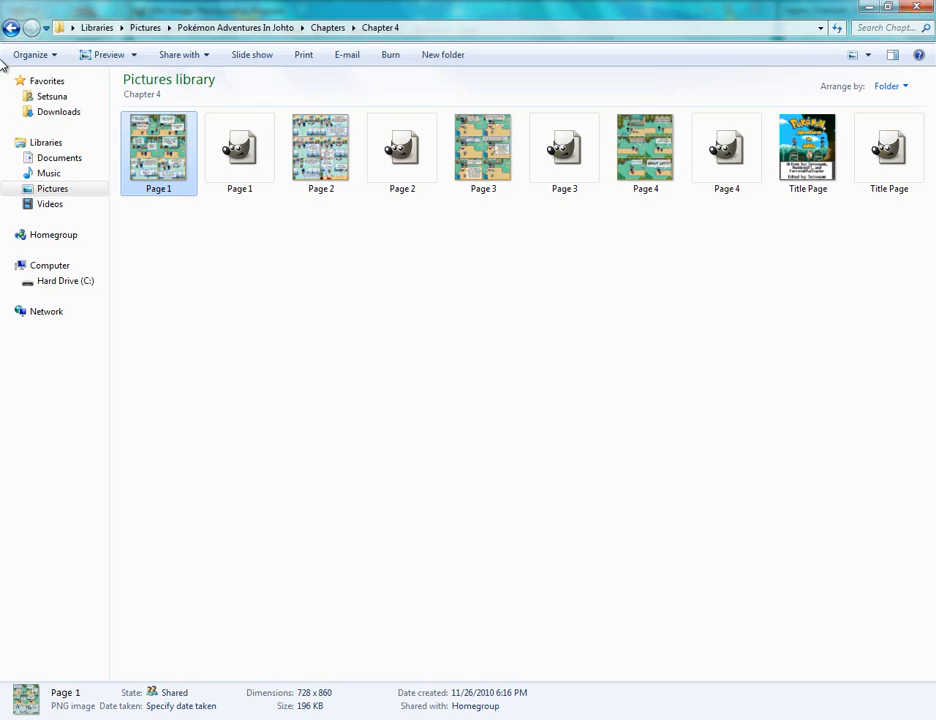
Step: Open Page 1 of Chapter 2 and examine its panels up close
click(10, 28)
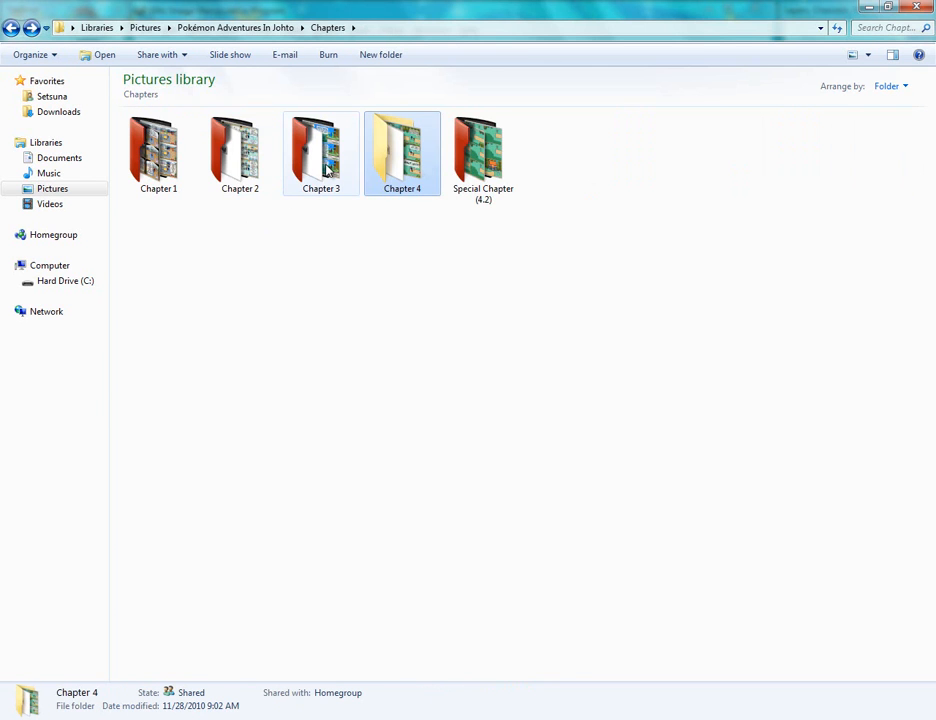
double_click(238, 170)
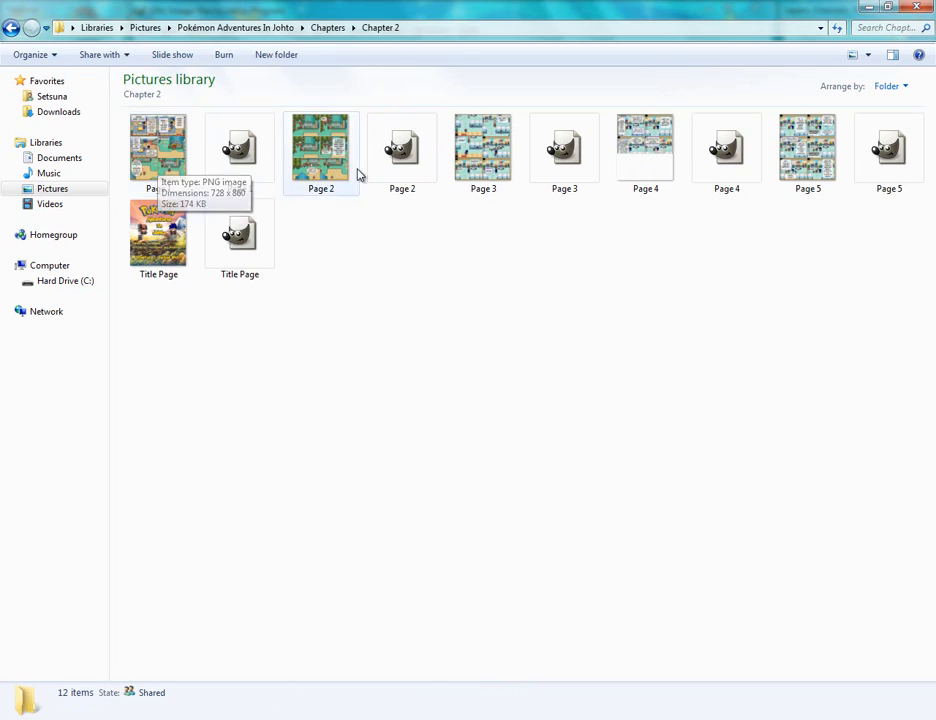
click(165, 155)
double_click(165, 155)
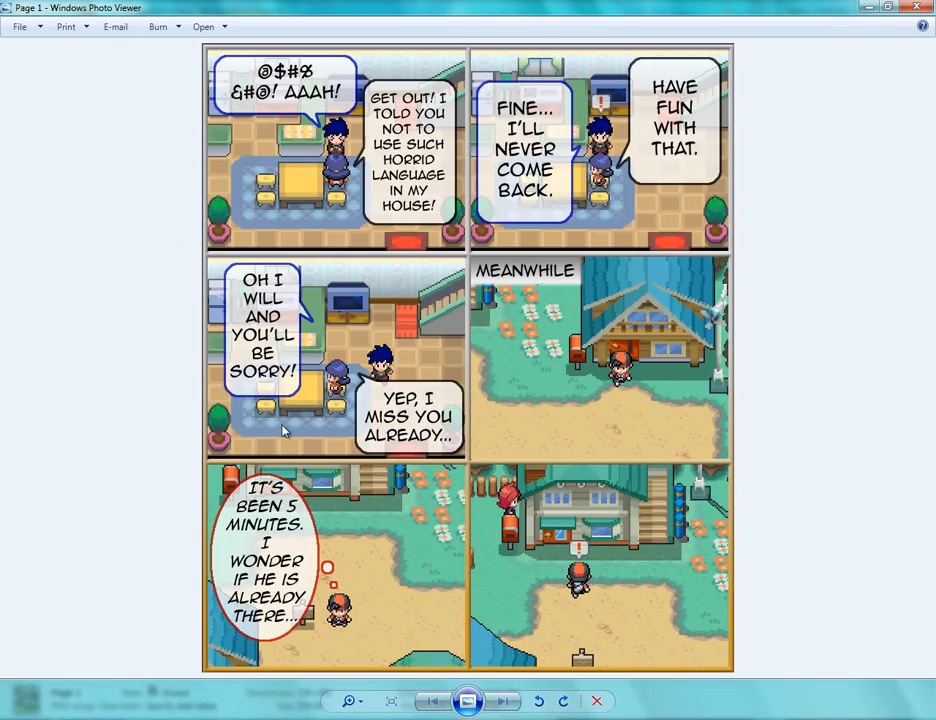
scroll(624, 409, up, 2)
scroll(624, 409, up, 2)
scroll(687, 413, down, 2)
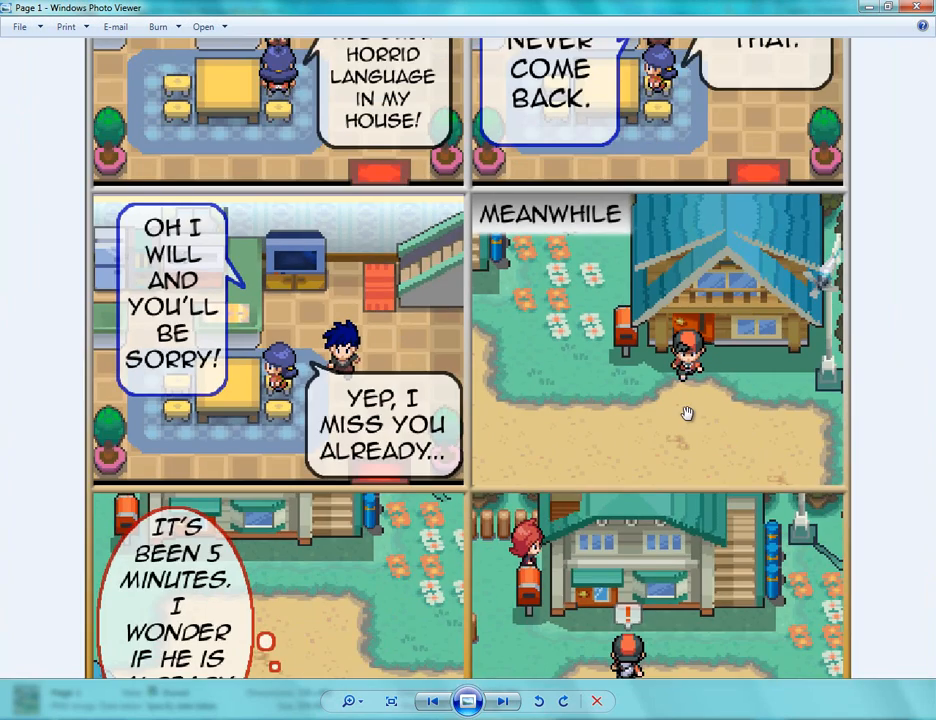
Step: Look through the remaining Chapter 2 pages up to the title page, and close the viewer
click(503, 703)
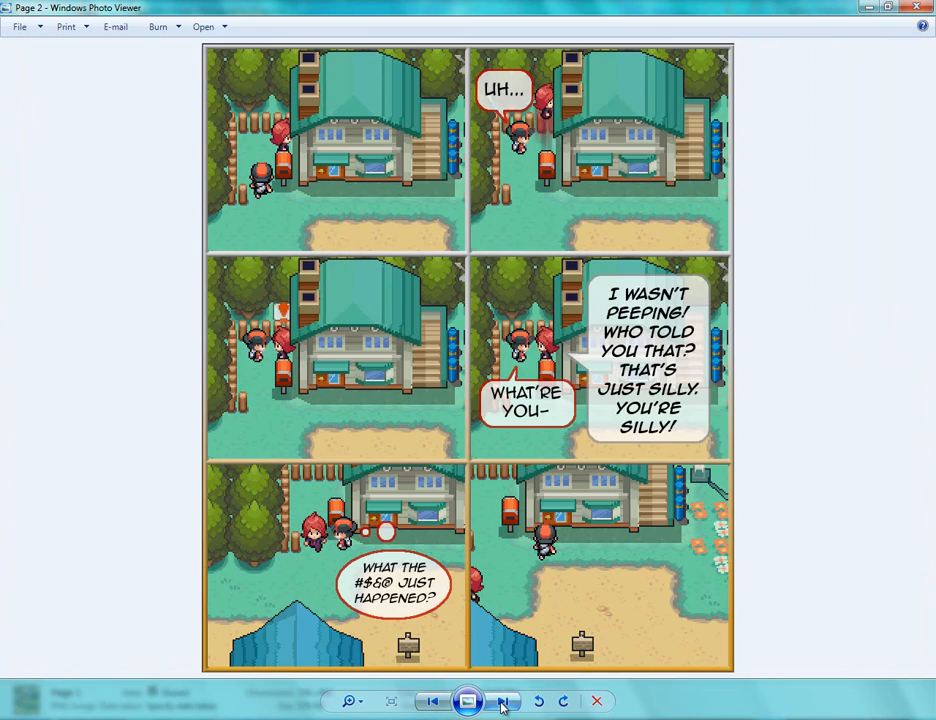
click(503, 703)
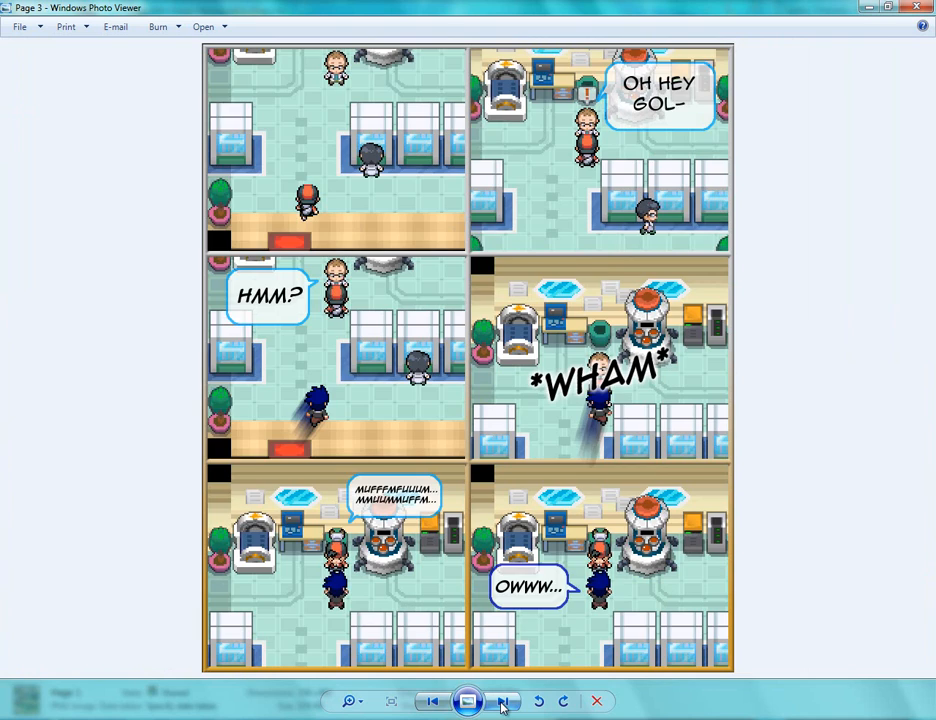
click(503, 703)
click(503, 703)
click(503, 703)
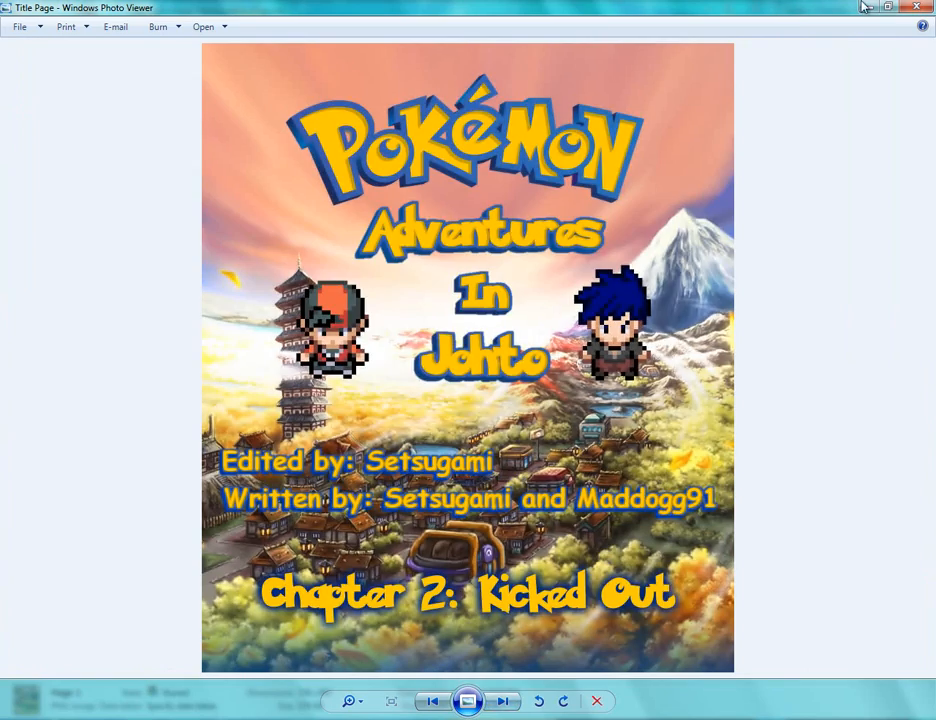
click(918, 8)
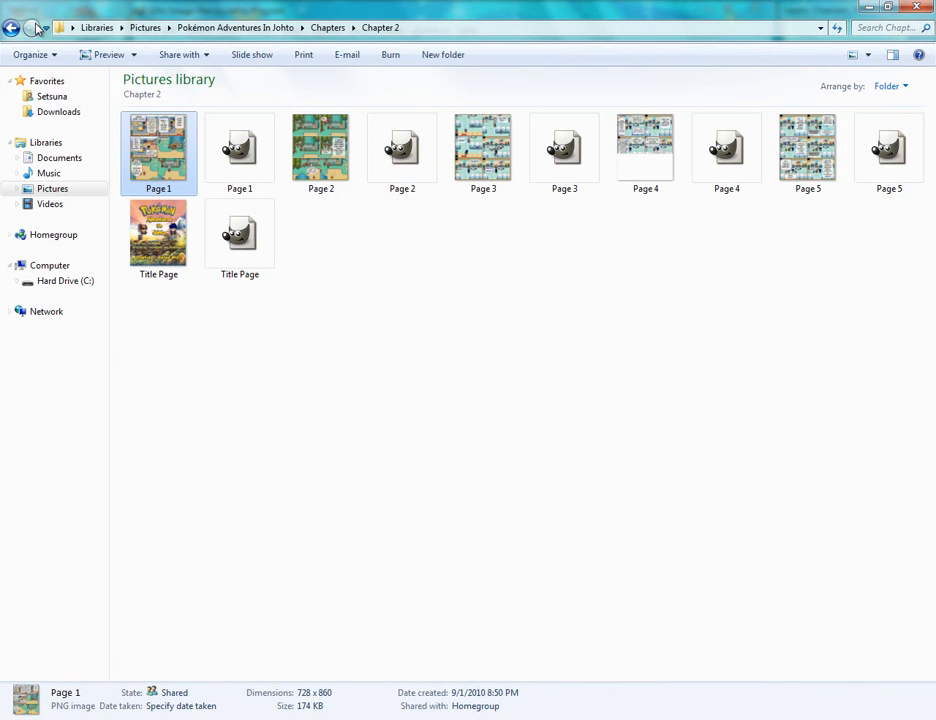
Step: Open Page 1 of Chapter 3, examine the characters in its top-left panel up close, and return to the folder
click(12, 28)
double_click(318, 160)
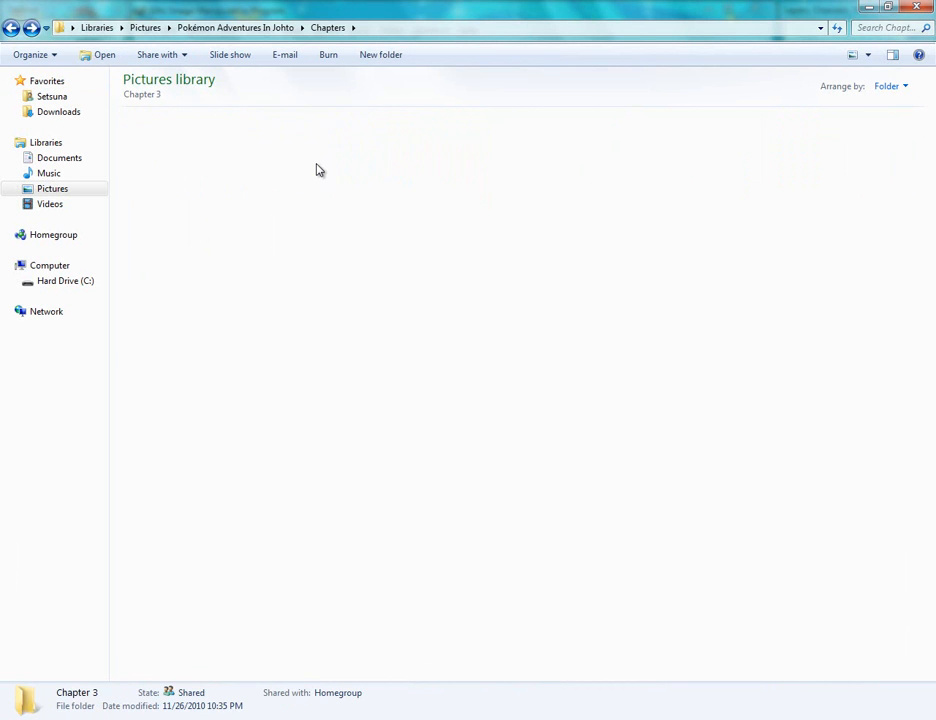
double_click(160, 158)
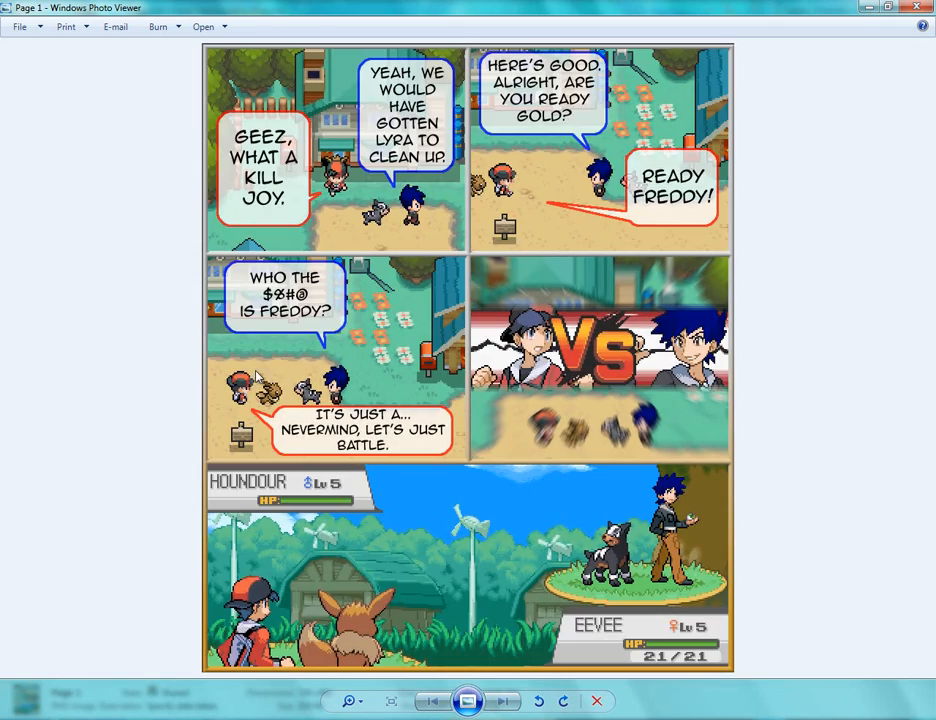
scroll(252, 178, up, 5)
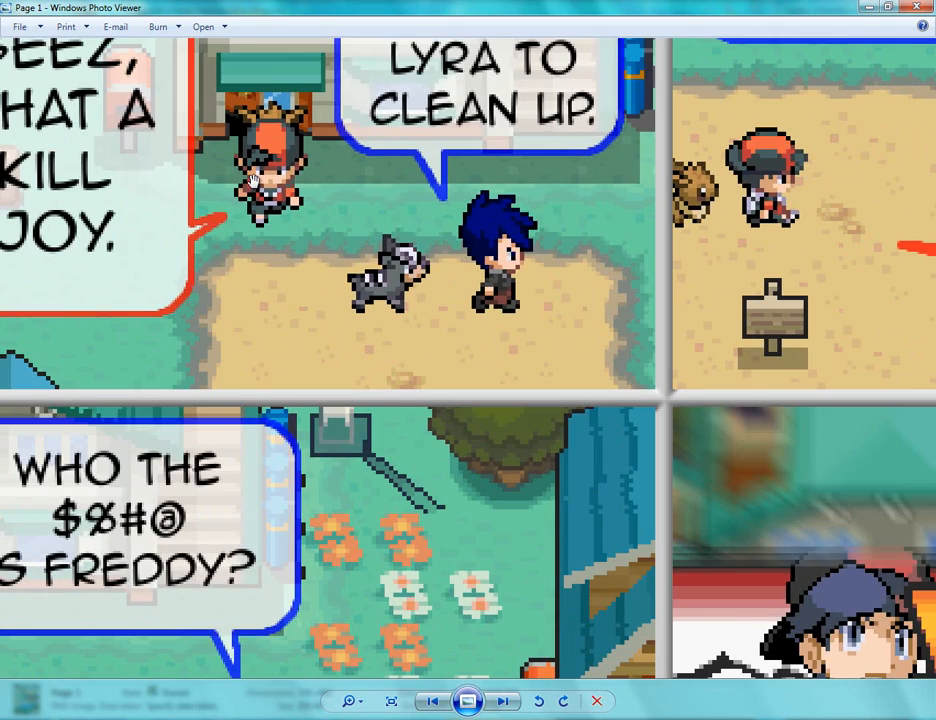
scroll(321, 400, down, 5)
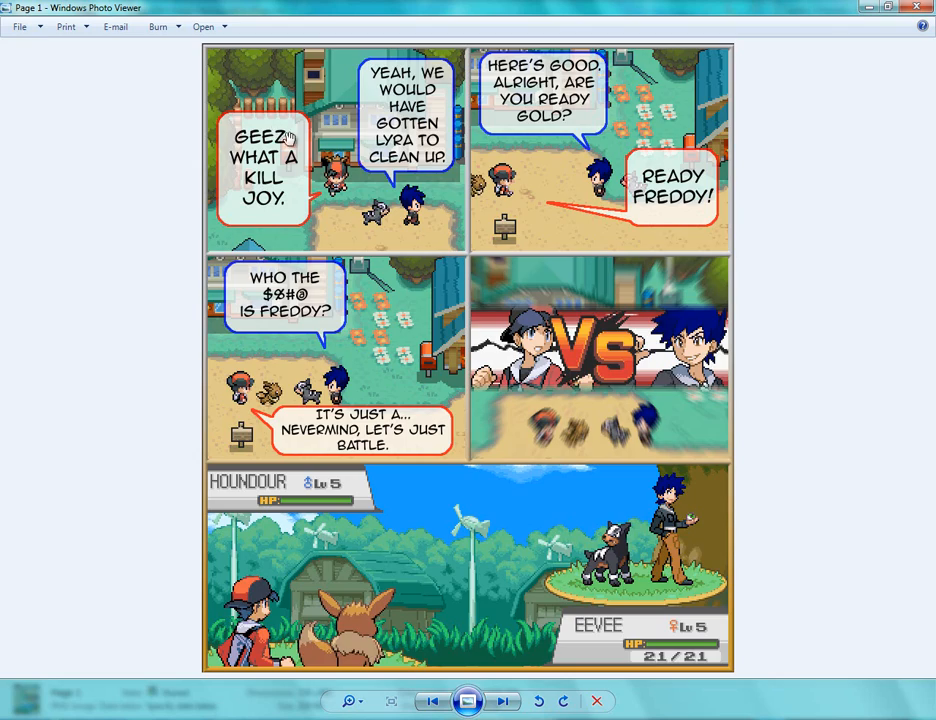
scroll(293, 147, up, 5)
scroll(256, 283, up, 2)
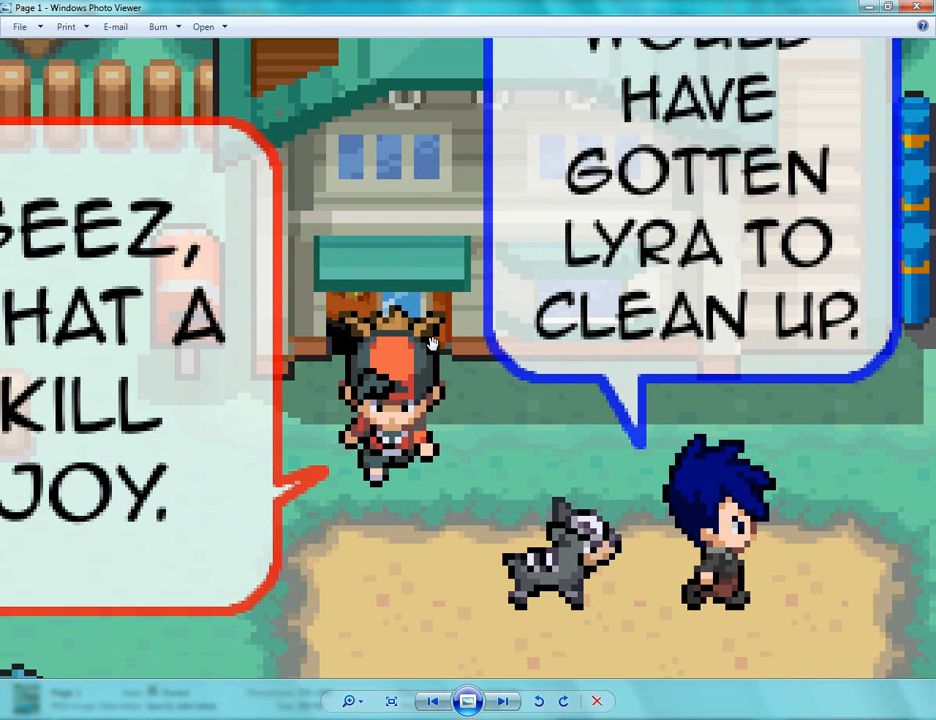
click(108, 719)
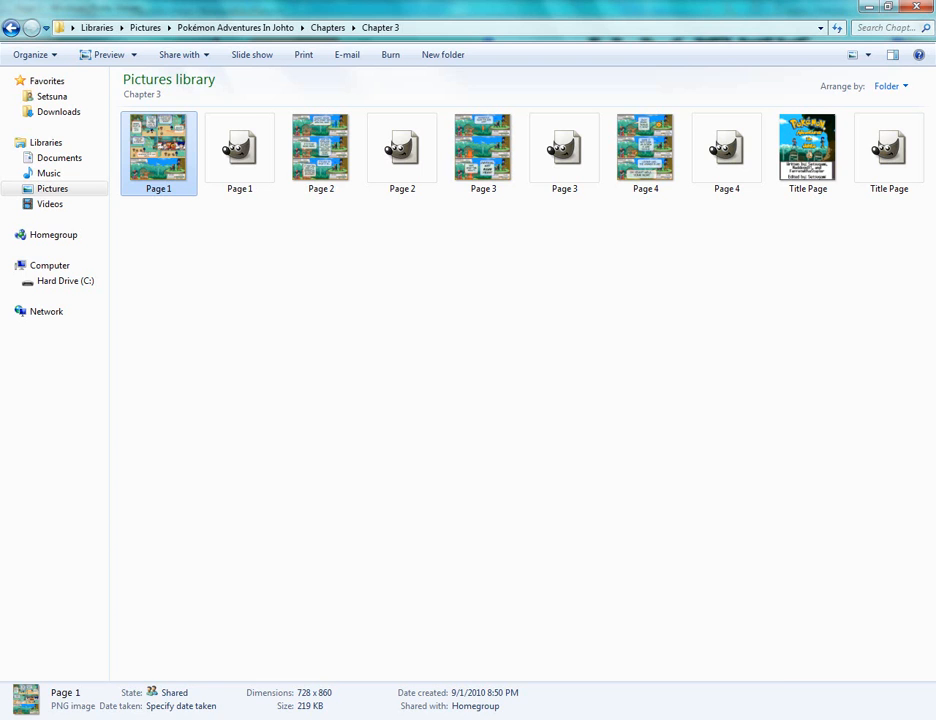
click(155, 719)
click(40, 122)
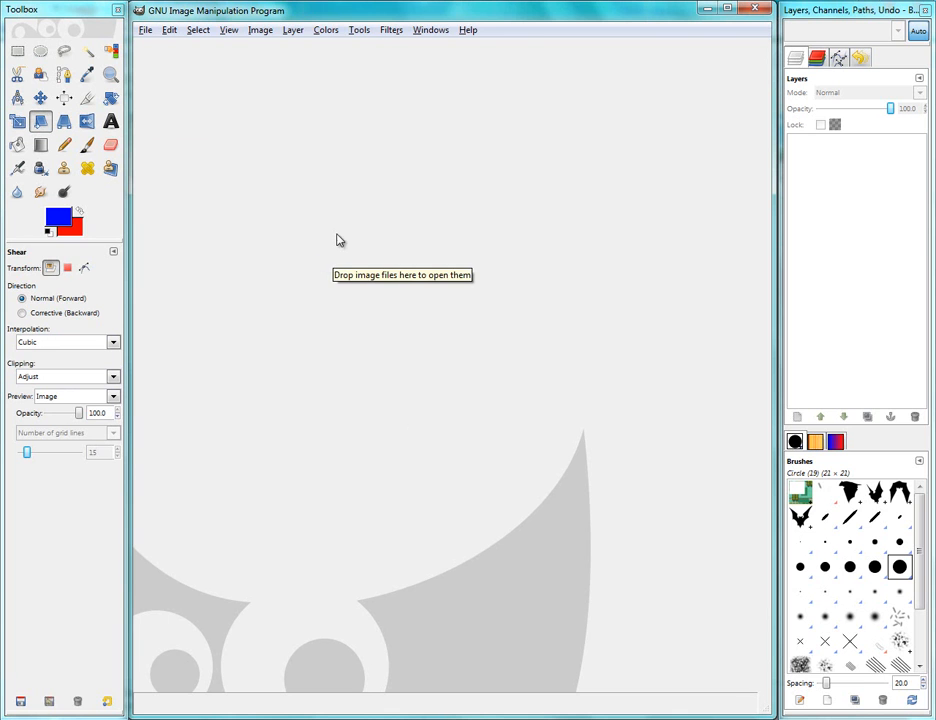
click(710, 10)
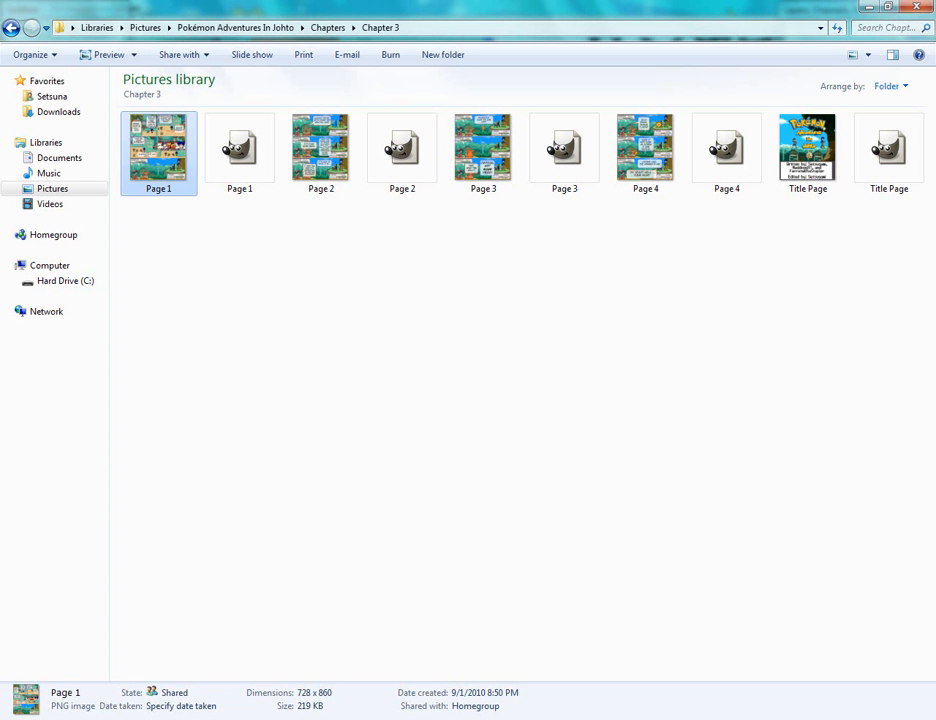
Step: Go back to the Pokémon Adventures In Johto folder and open the New Bark Town folder inside Places
mouse_move(155, 719)
click(280, 289)
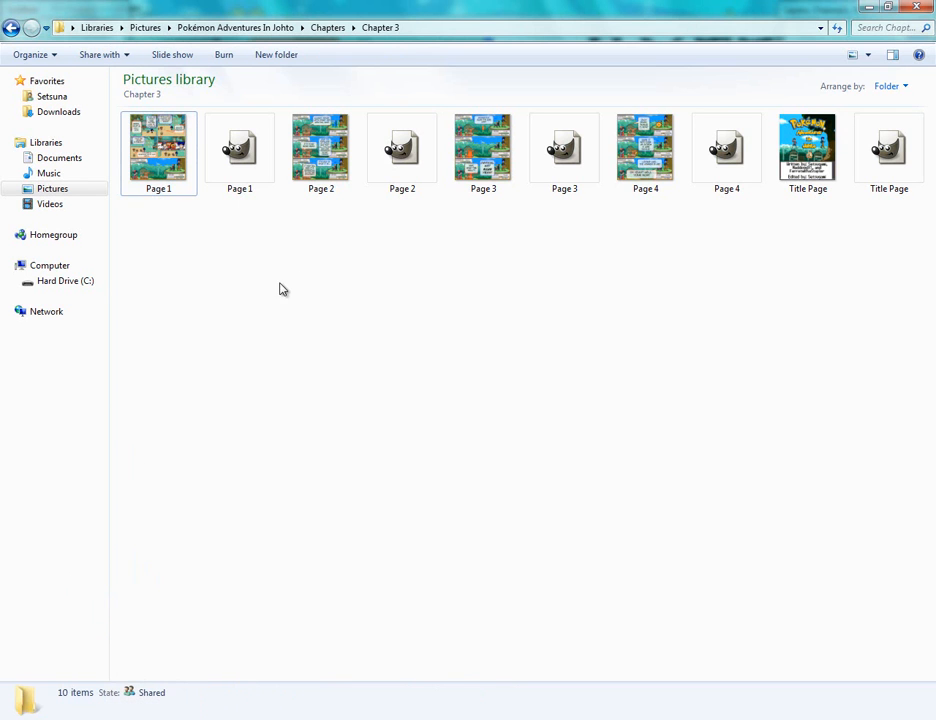
click(12, 28)
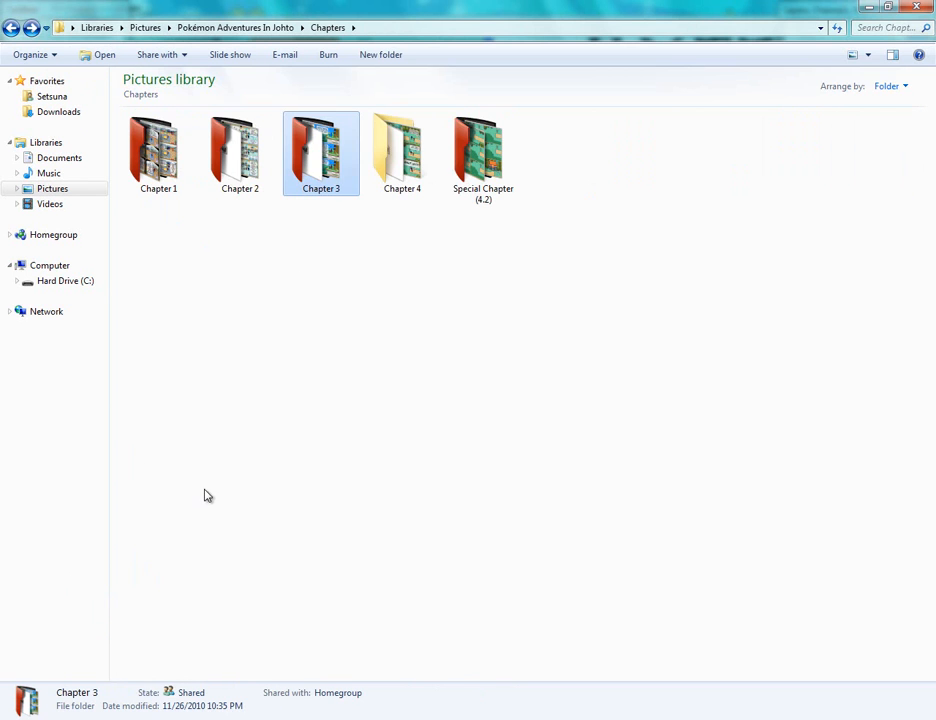
click(8, 27)
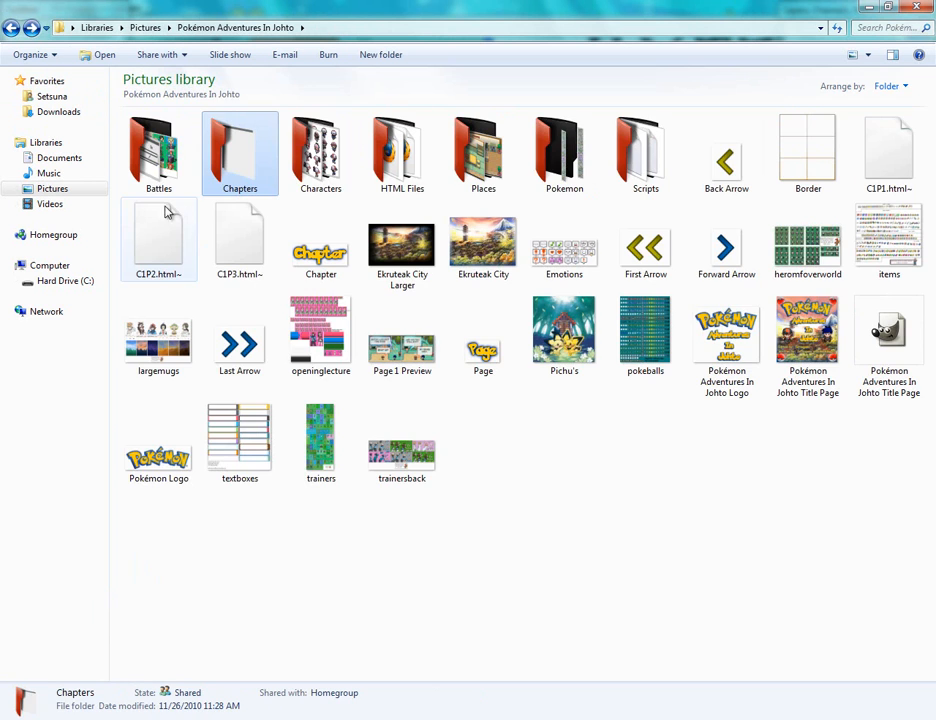
double_click(399, 198)
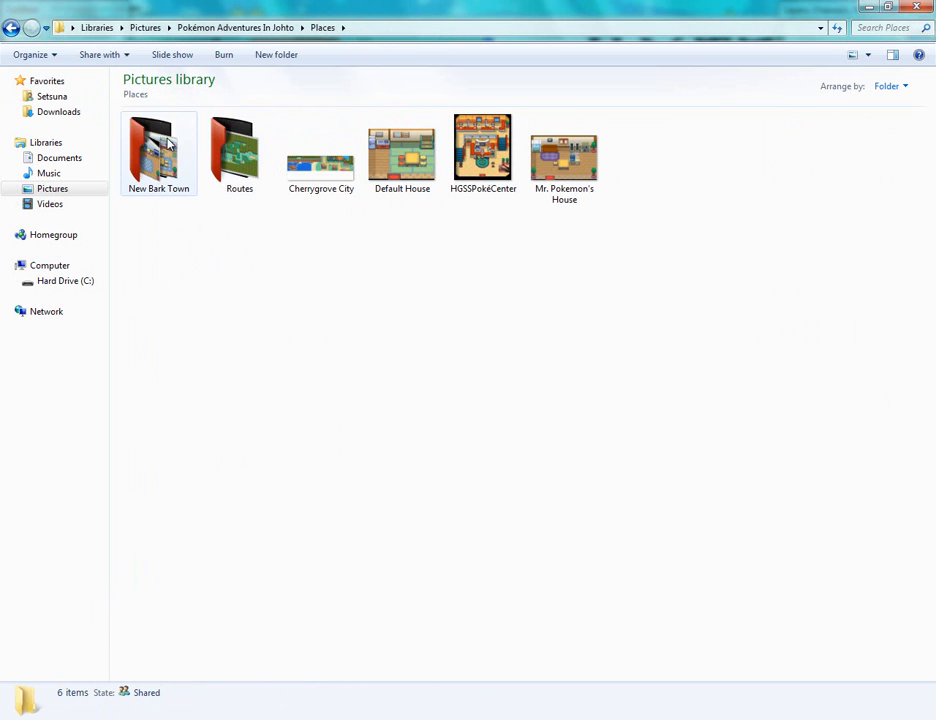
double_click(163, 157)
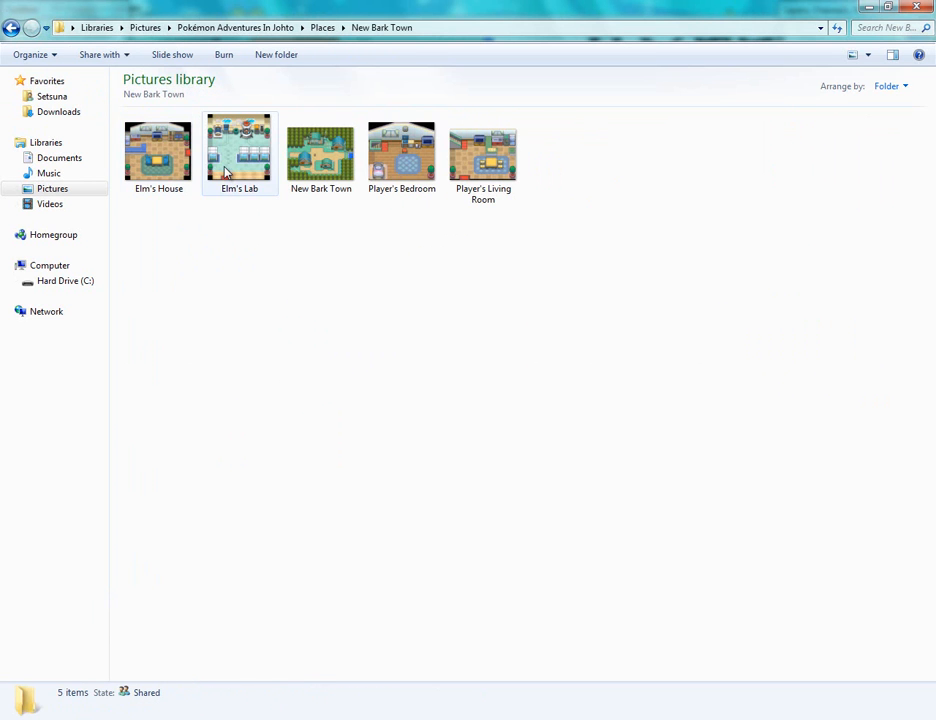
Step: Open the New Bark Town image in GIMP and look over its houses up to the green-roofed one with the blue door
right_click(322, 170)
click(215, 374)
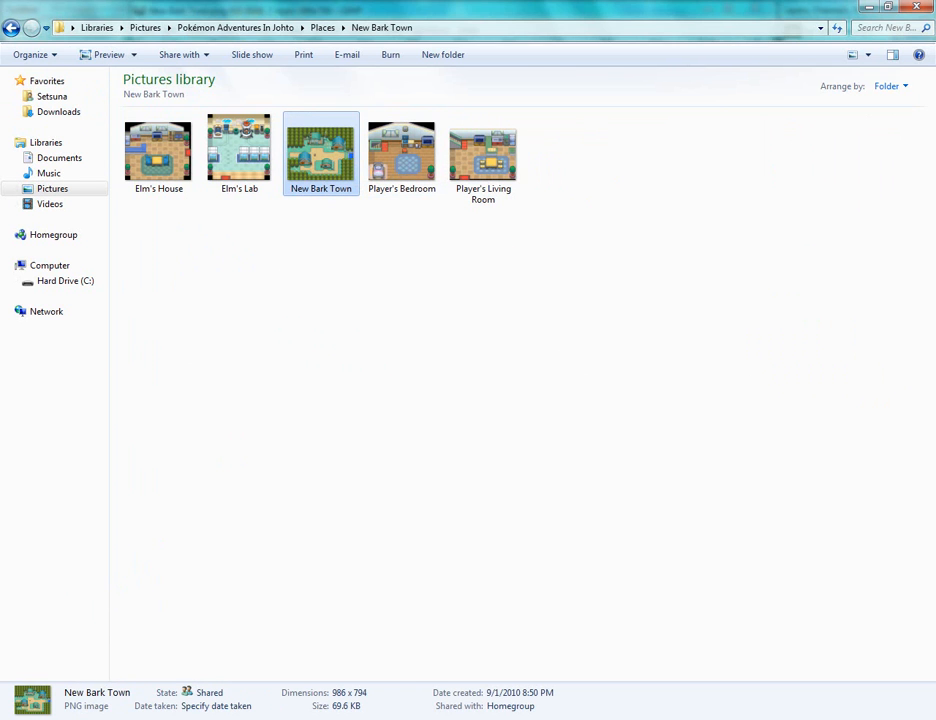
scroll(437, 293, up, 3)
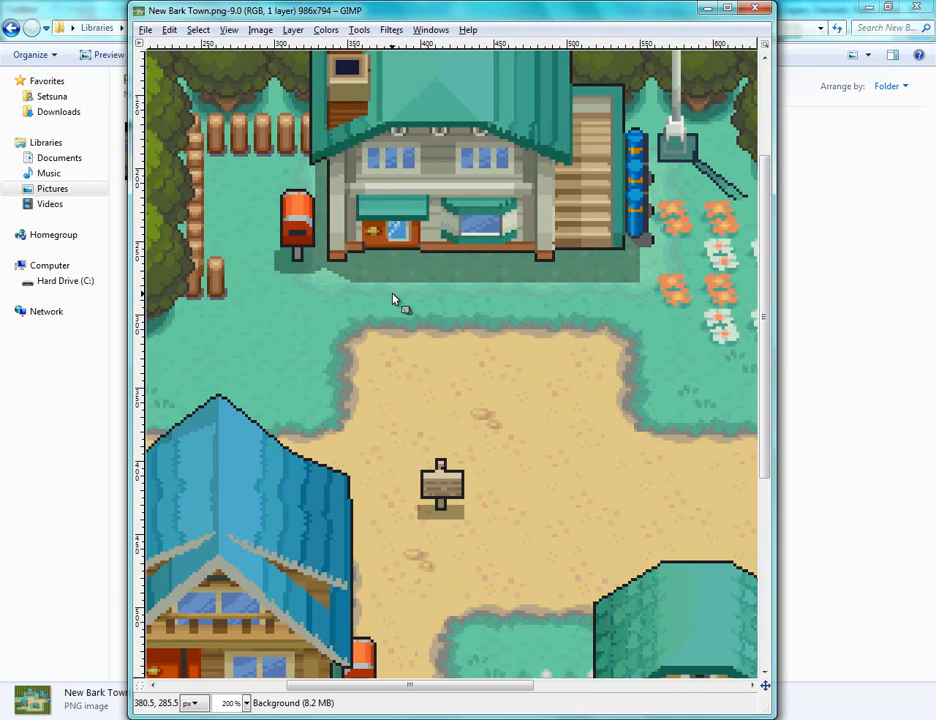
scroll(393, 300, right, 5)
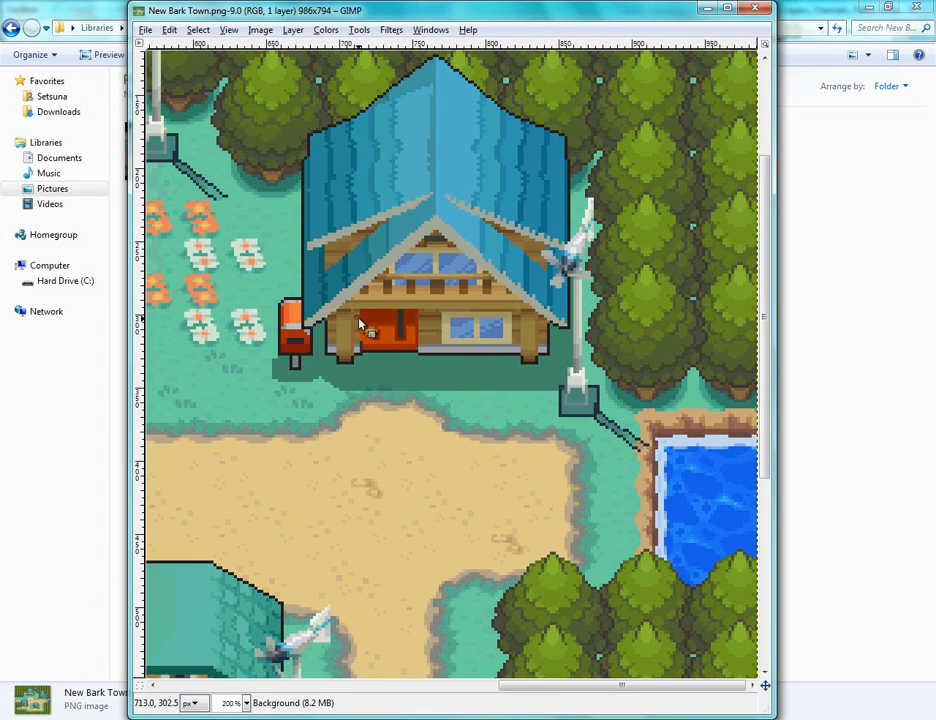
scroll(352, 370, left, 6)
scroll(363, 387, down, 5)
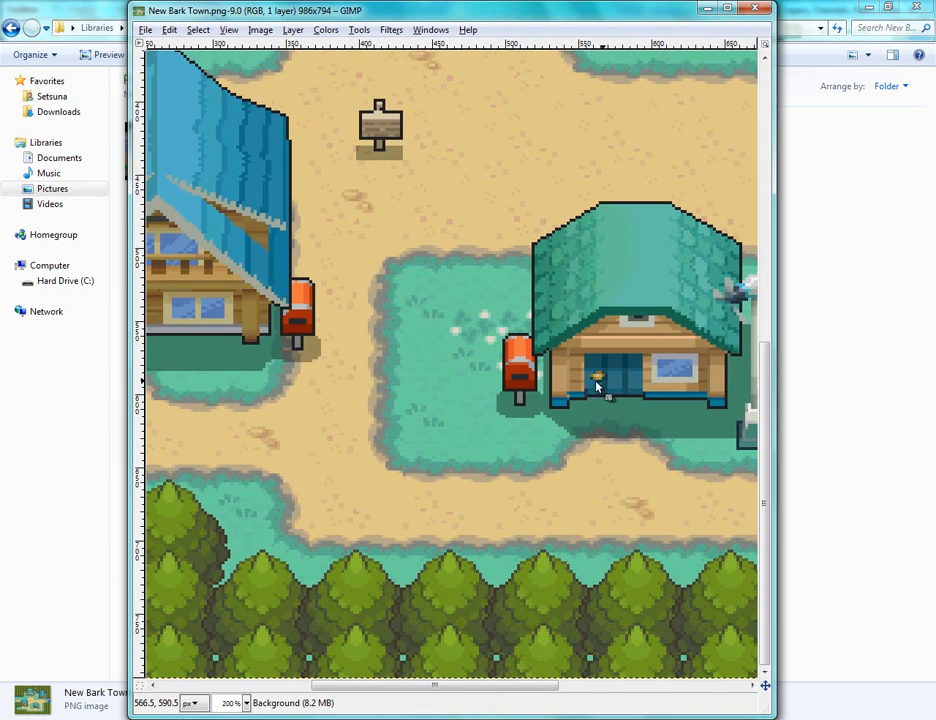
scroll(646, 381, up, 3)
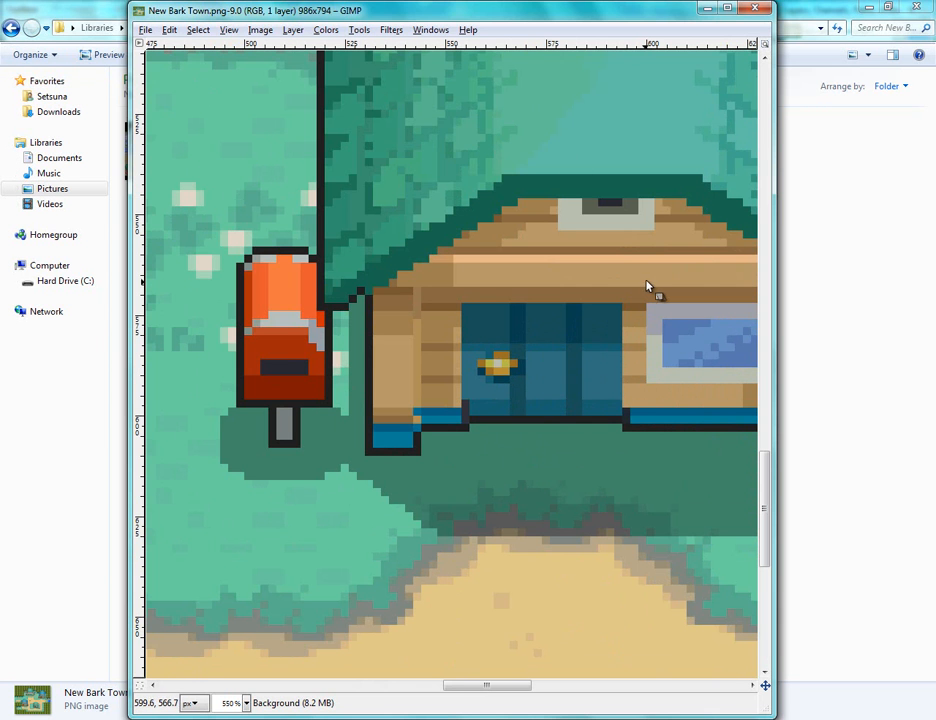
scroll(622, 295, right, 2)
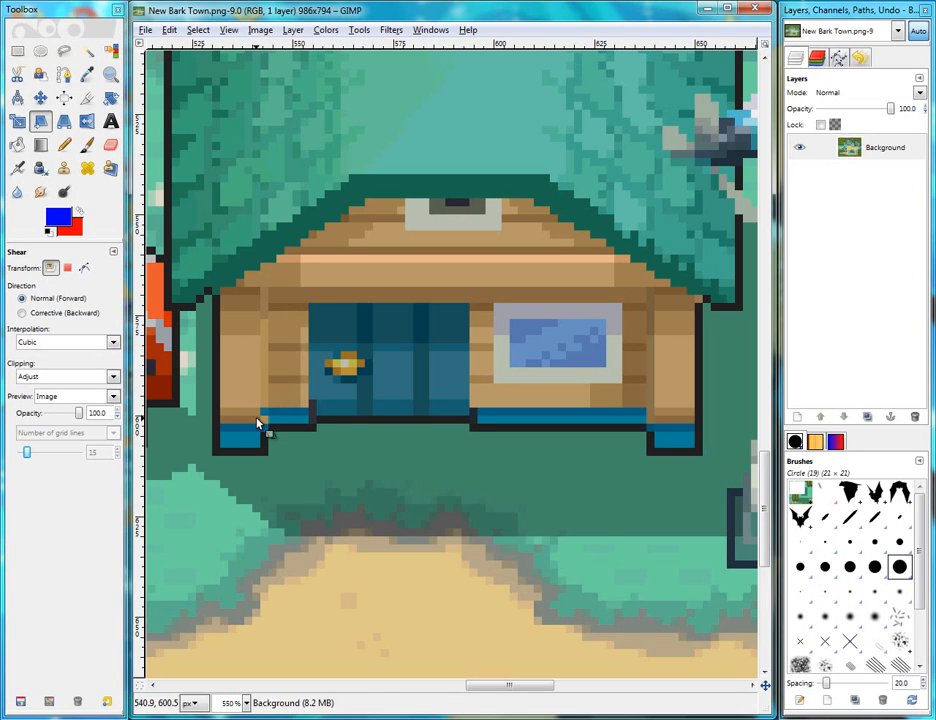
Step: Select the blue door of the green-roofed house with Rectangle Select, adding the missed strip along its left edge to the selection
click(16, 53)
drag(468, 306, 316, 415)
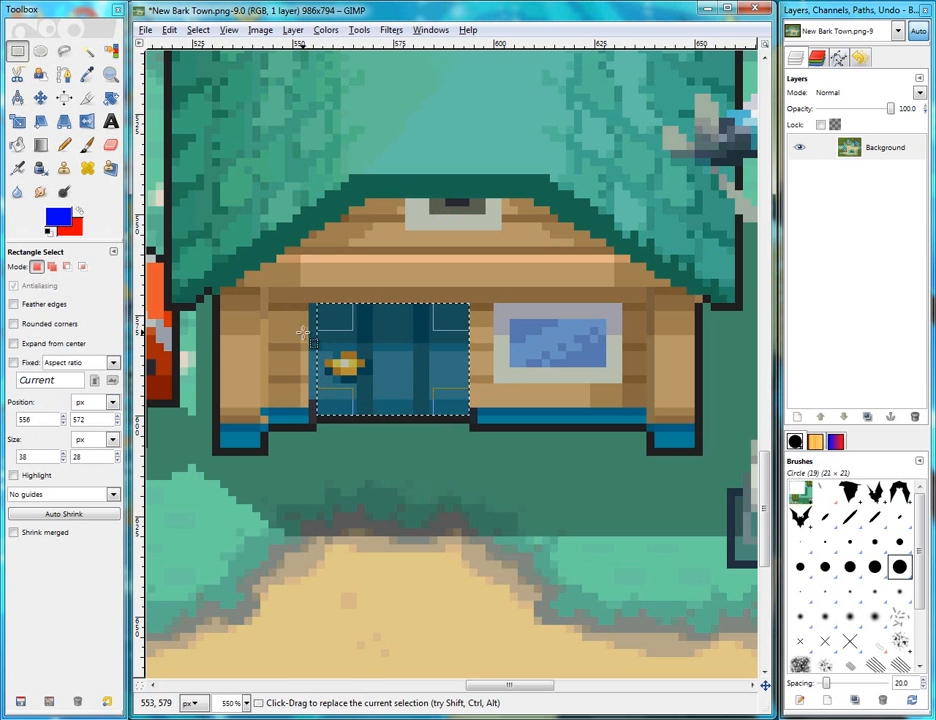
key(shift)
drag(309, 304, 341, 396)
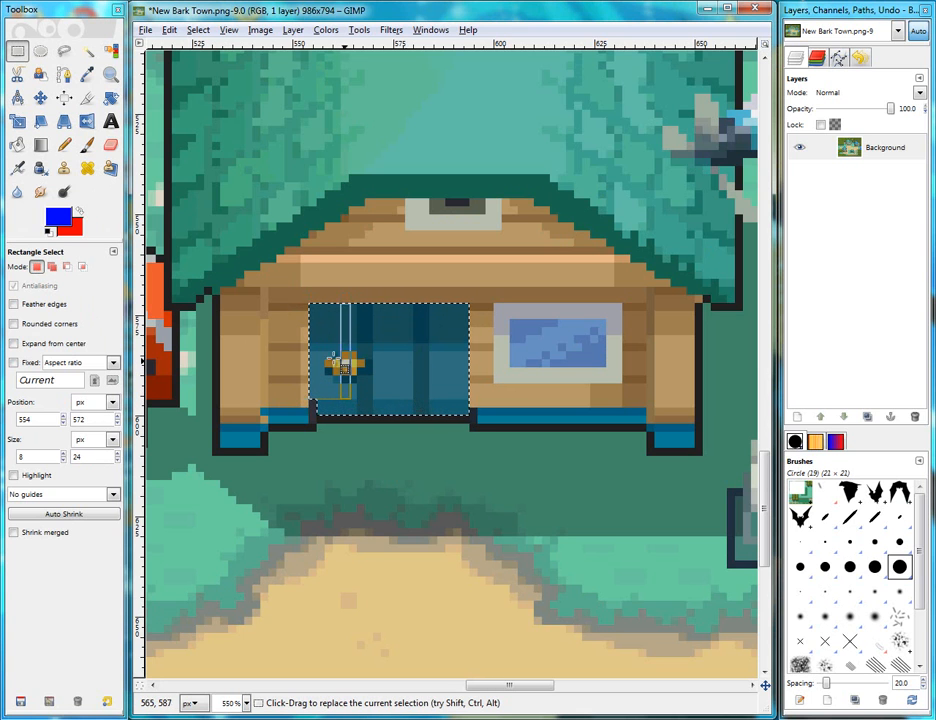
Step: Copy the selected door and paste it as a new layer above the Background
scroll(373, 400, up, 1)
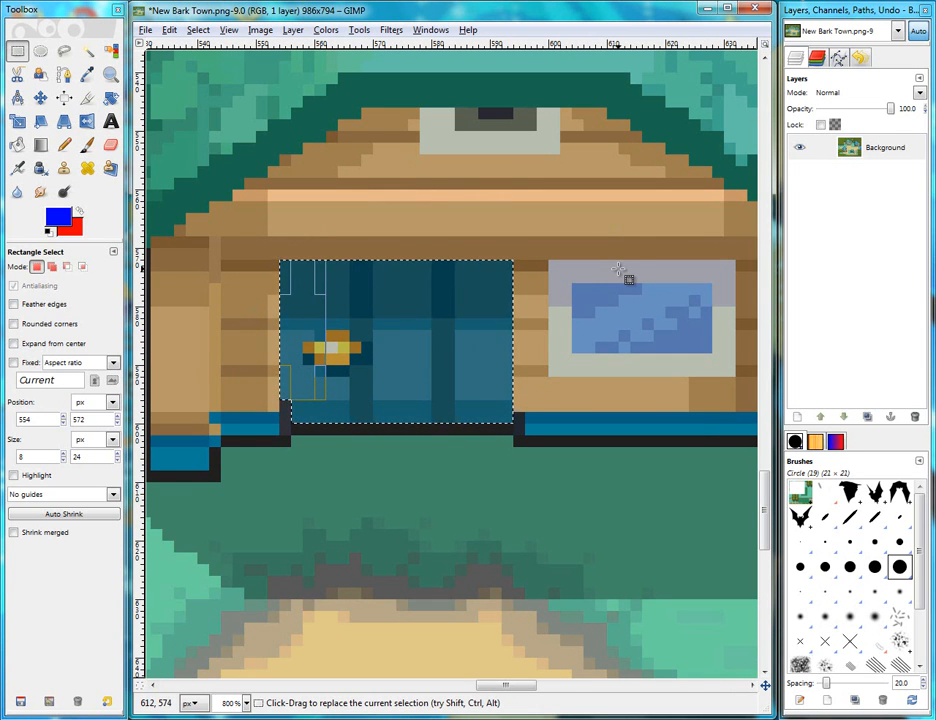
key(ctrl)
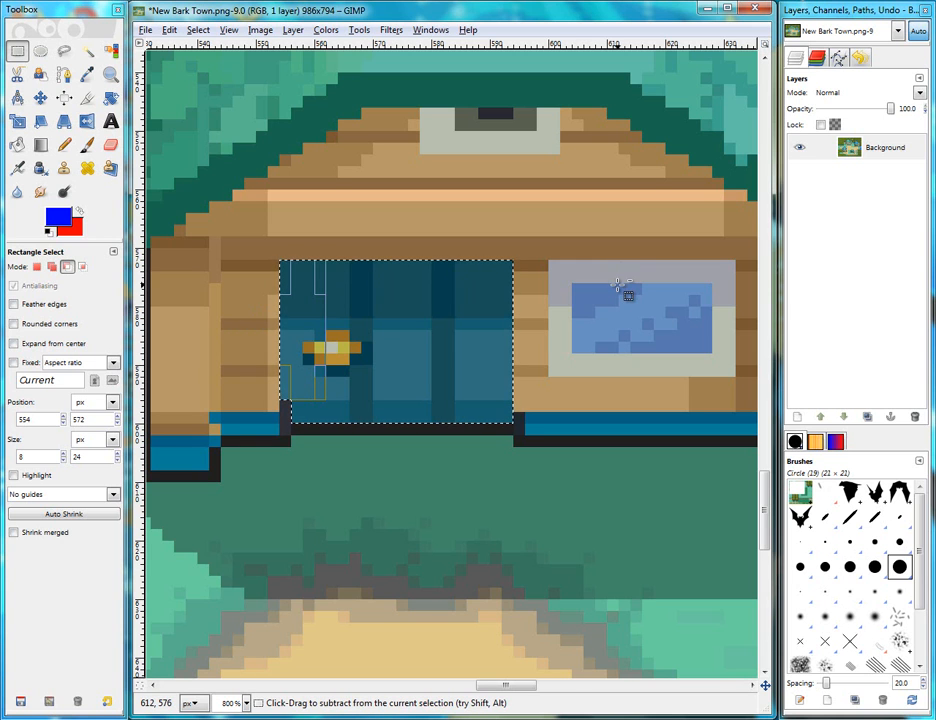
key(ctrl+c)
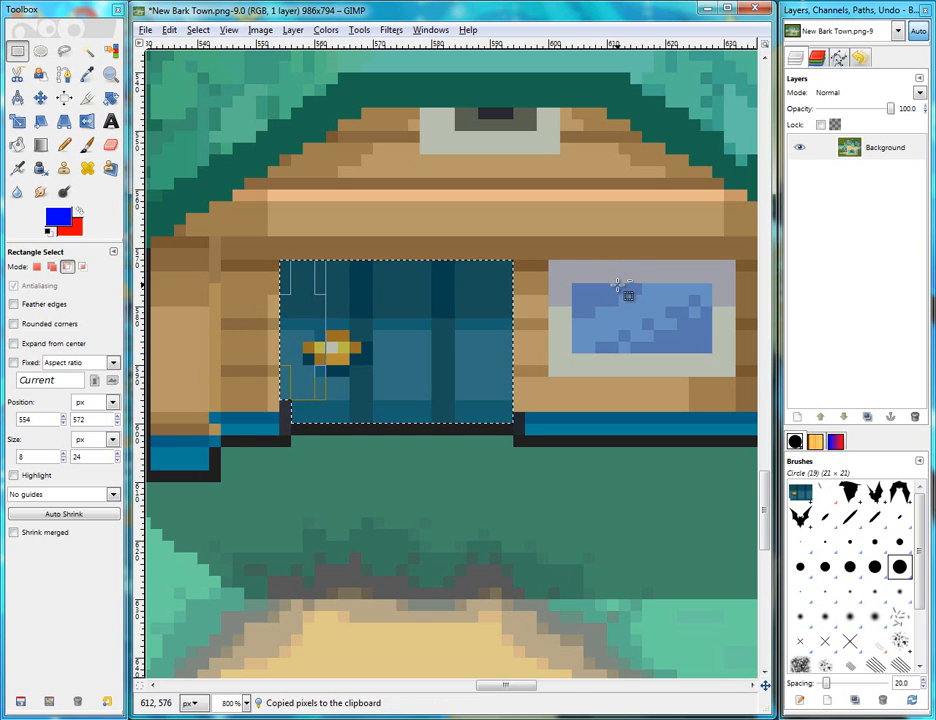
key(ctrl+v)
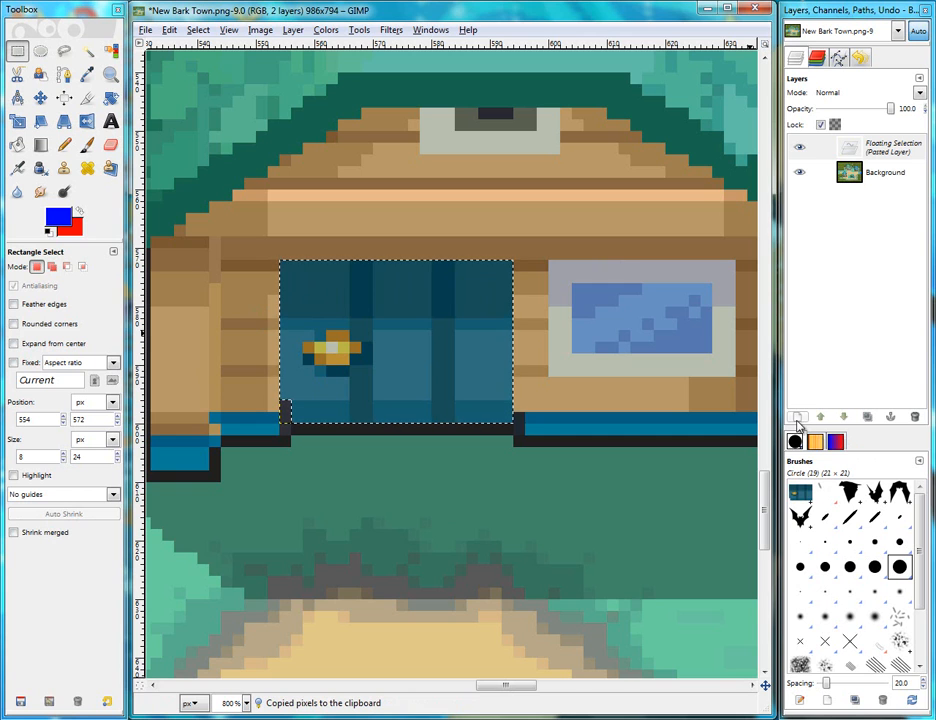
click(798, 418)
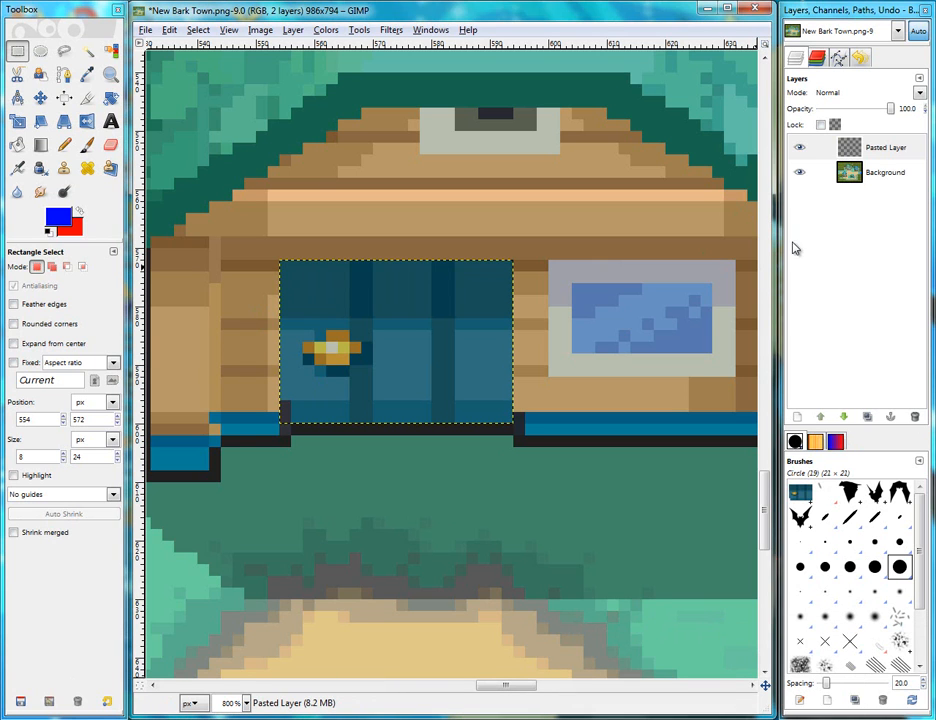
click(893, 148)
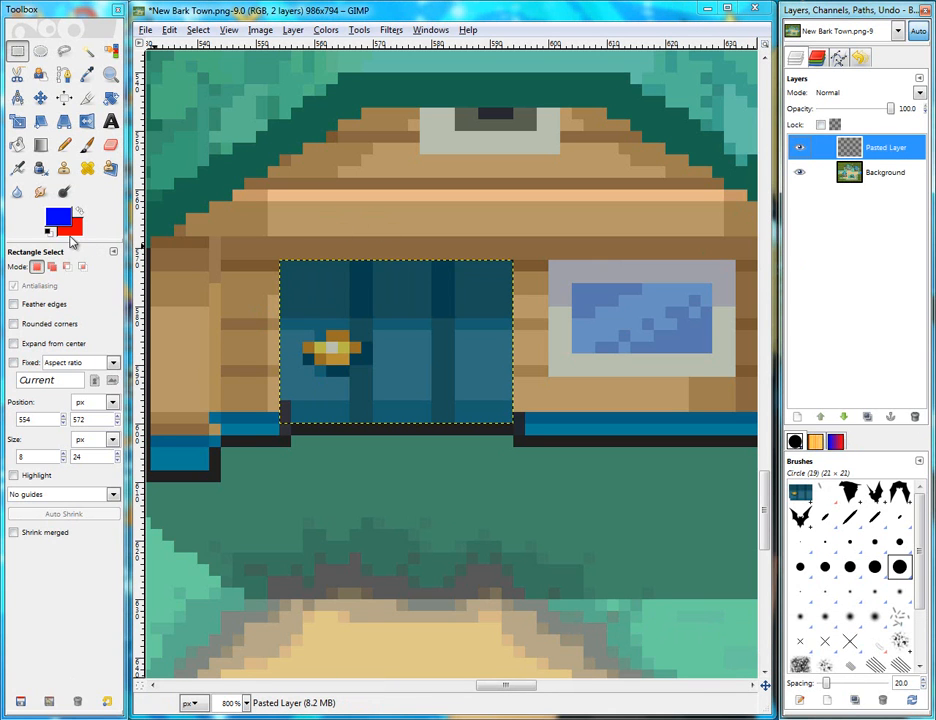
Step: Try shearing the pasted door layer with a Y magnitude of 12, undo it, and abandon a second shear with Y 9
click(40, 121)
drag(294, 366, 323, 318)
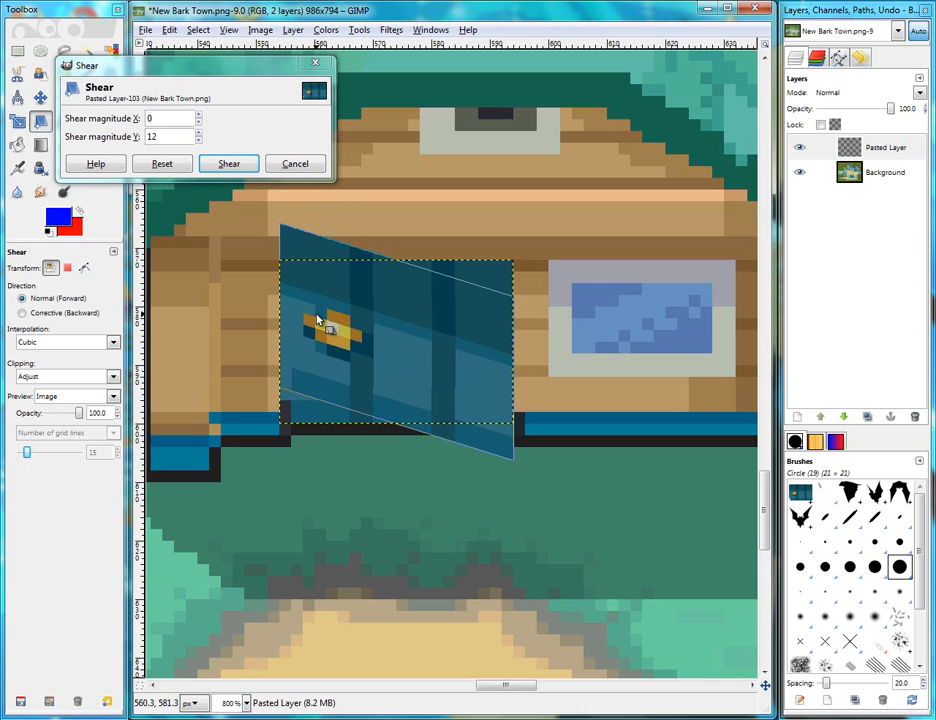
click(241, 166)
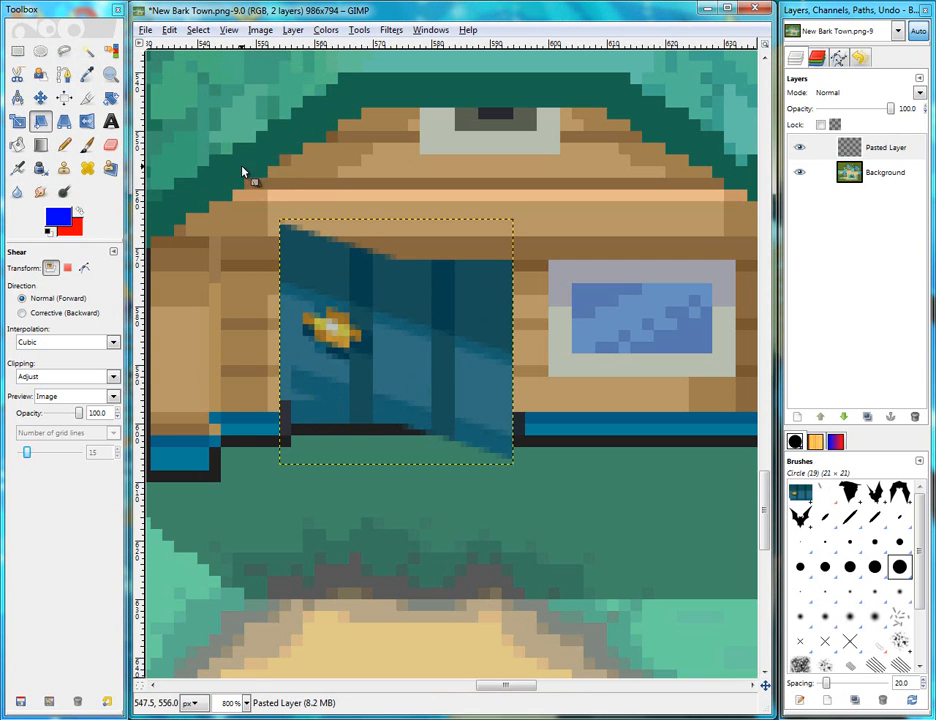
key(ctrl+z)
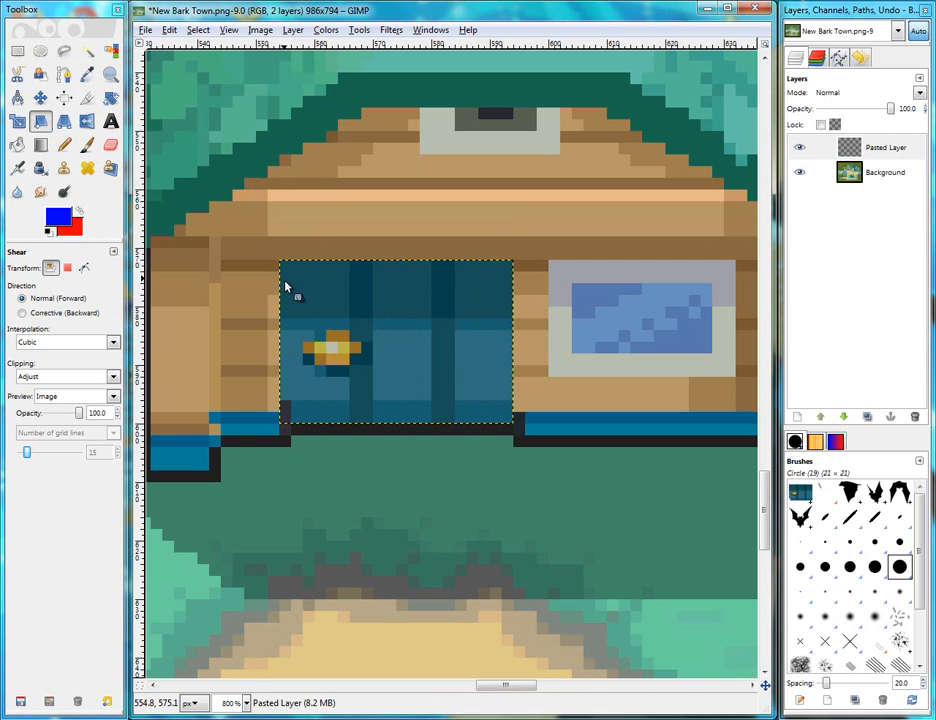
drag(310, 383, 257, 265)
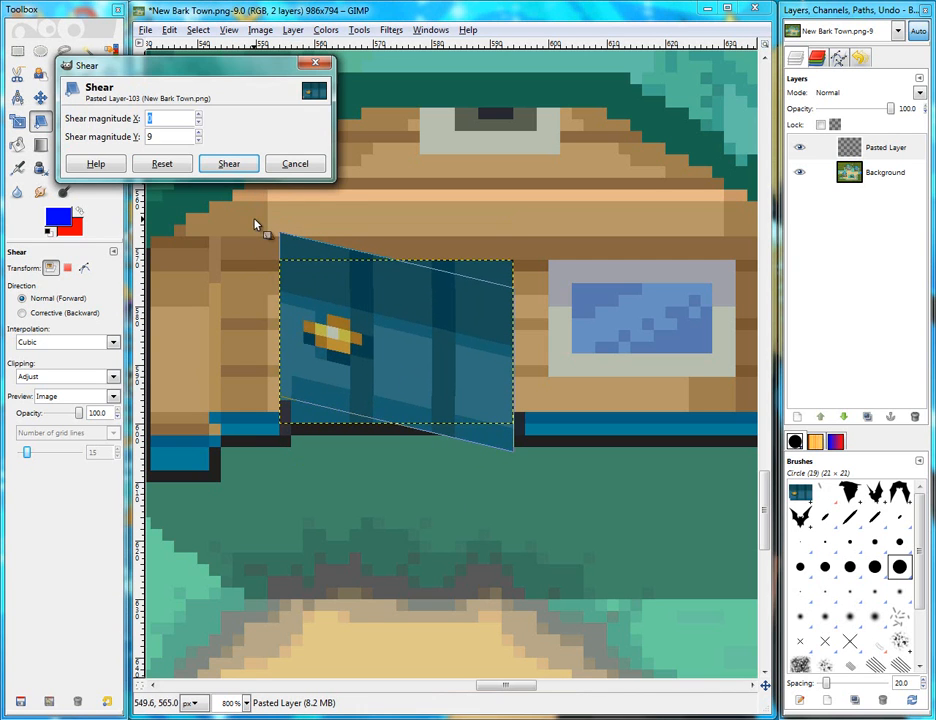
click(292, 166)
Step: Set the Shear interpolation to None and shear the pasted door vertically so its left edge is raised
click(82, 342)
click(79, 362)
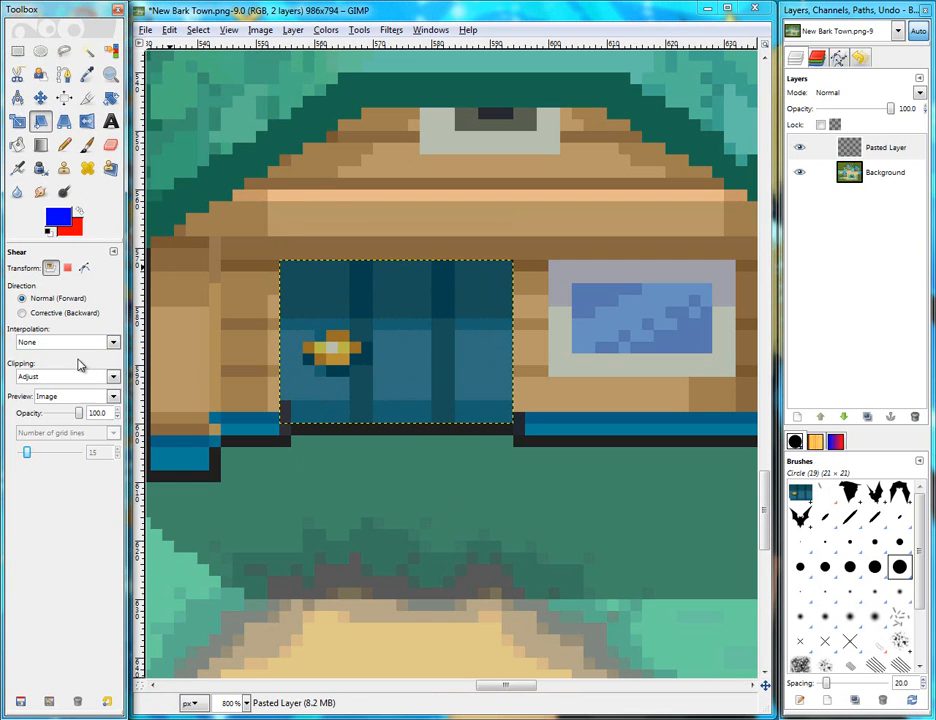
drag(294, 367, 303, 328)
click(229, 163)
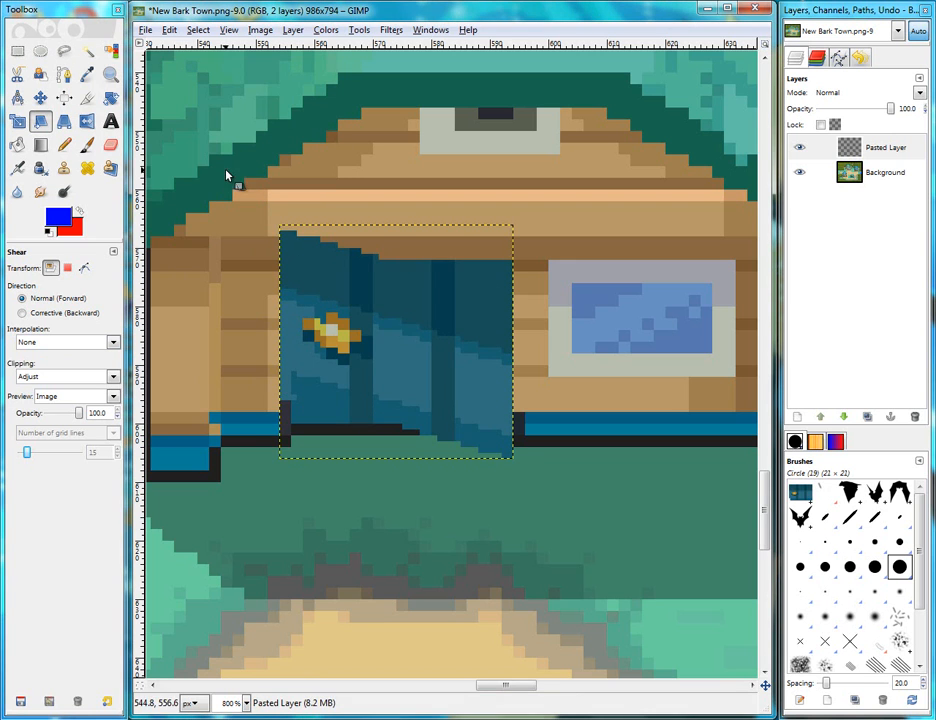
Step: Move the sheared door layer up so its lowest corner rests on the doorway's bottom edge
click(40, 97)
scroll(504, 457, up, 1)
drag(504, 457, 510, 382)
scroll(432, 382, down, 1)
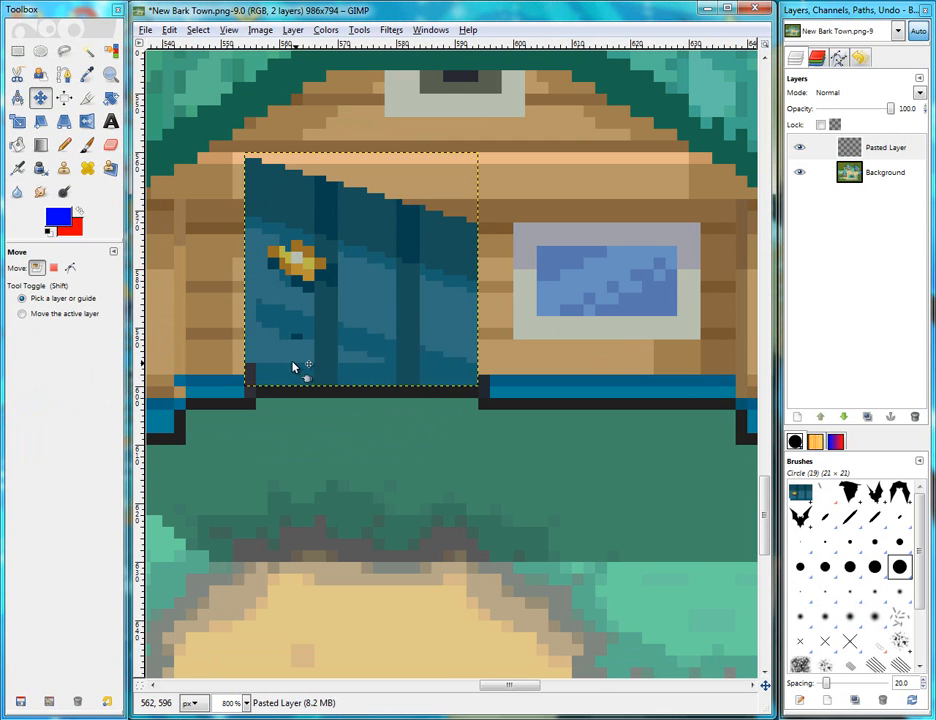
Step: Hide the pasted door layer and set up the Pencil with the Circle (05) brush on the Background layer
click(799, 147)
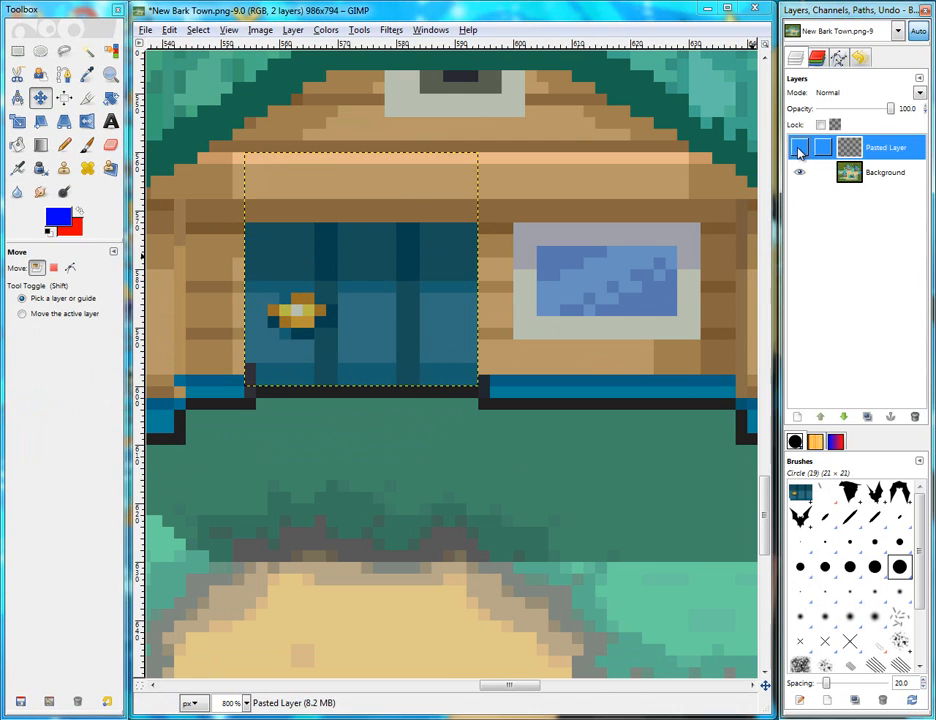
click(873, 177)
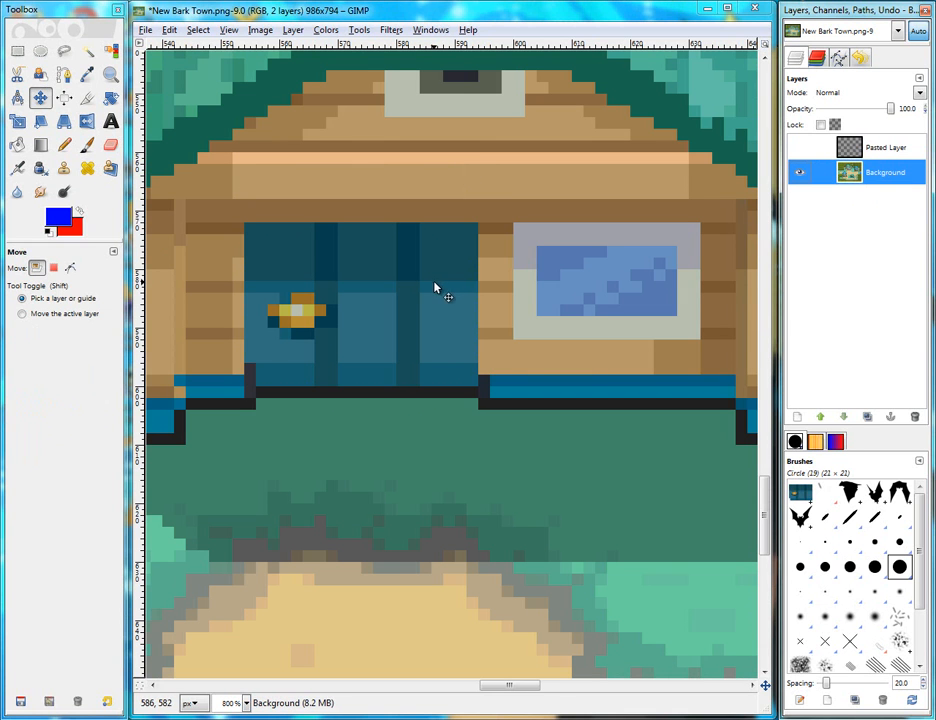
click(65, 145)
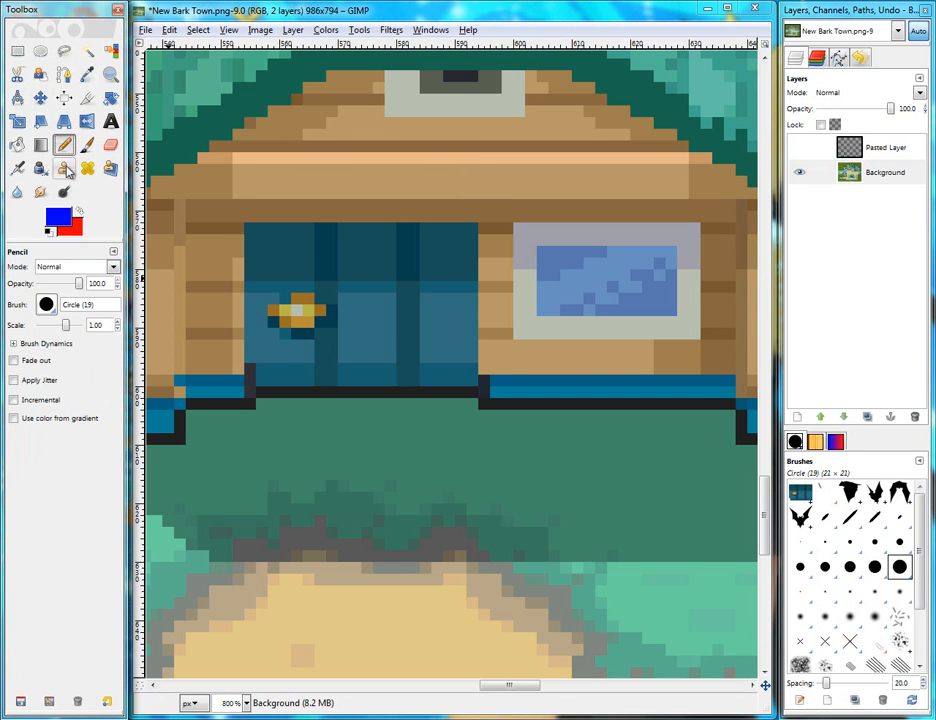
click(87, 145)
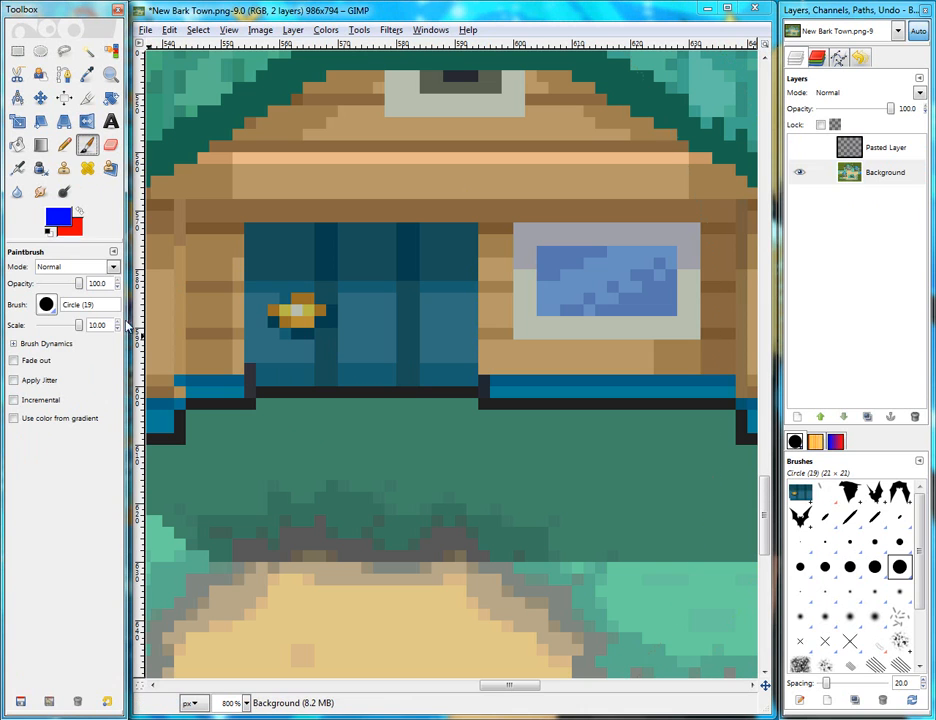
key(n)
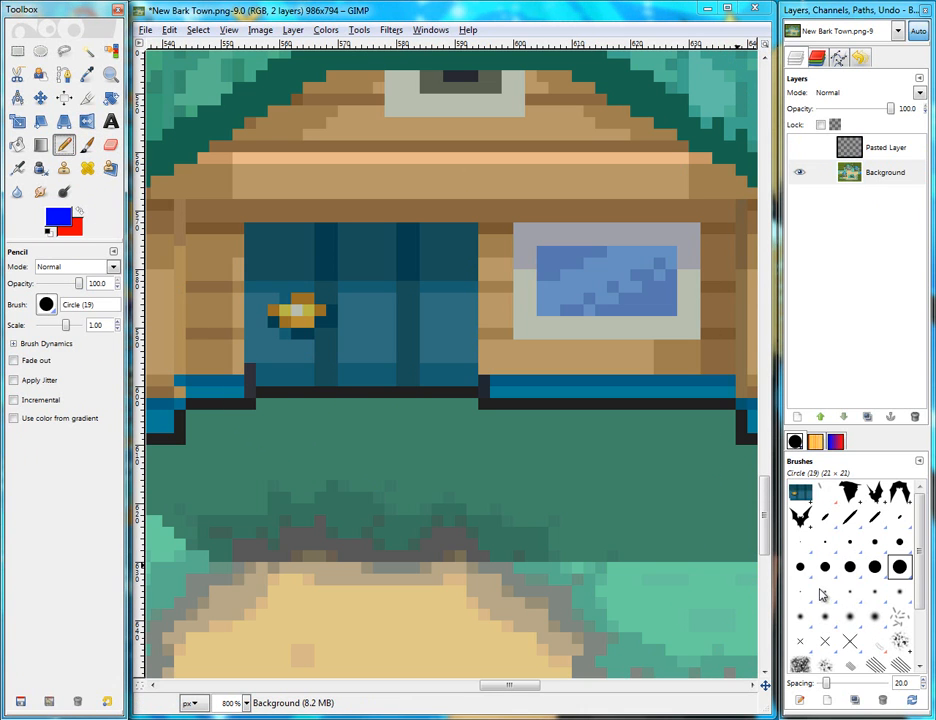
click(826, 542)
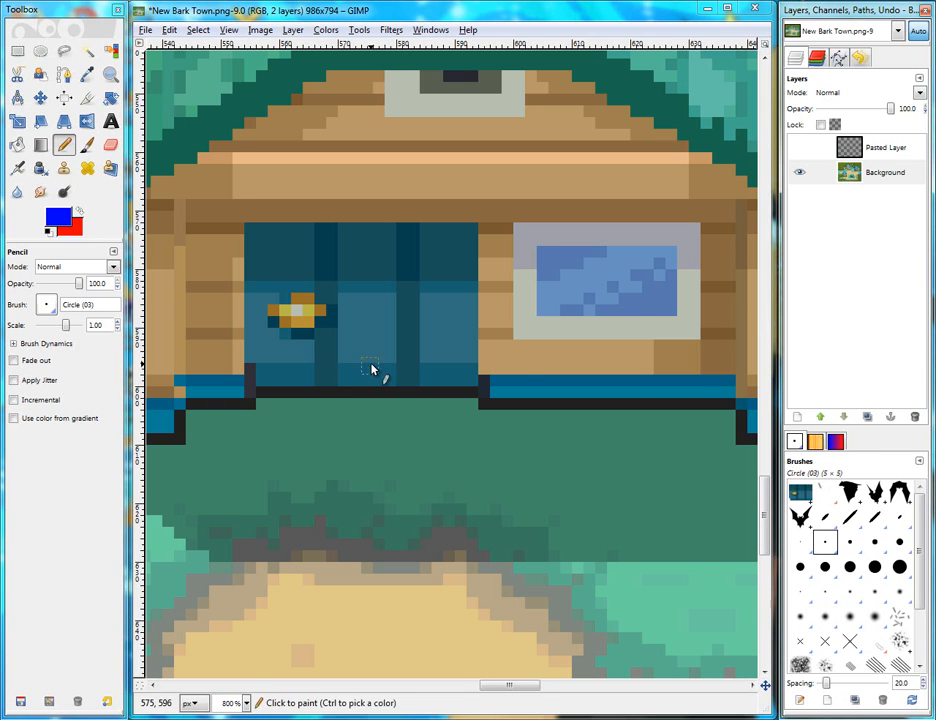
scroll(330, 390, up, 1)
click(851, 543)
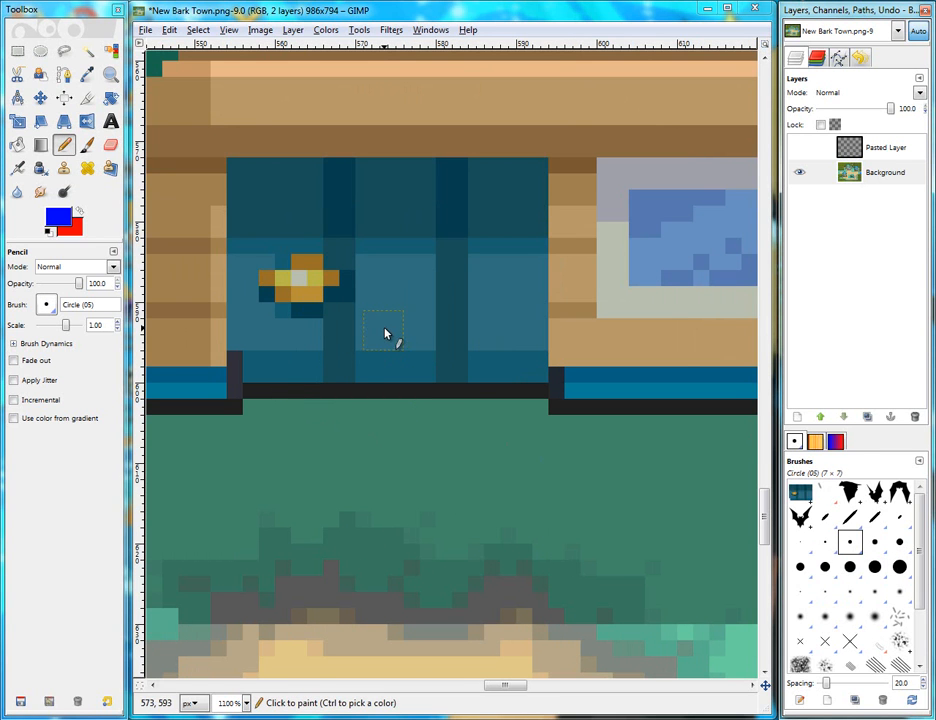
Step: Pick the near-black colour of the line under the door and paint straight bands along the door's left, top and right edges
ctrl+click(372, 385)
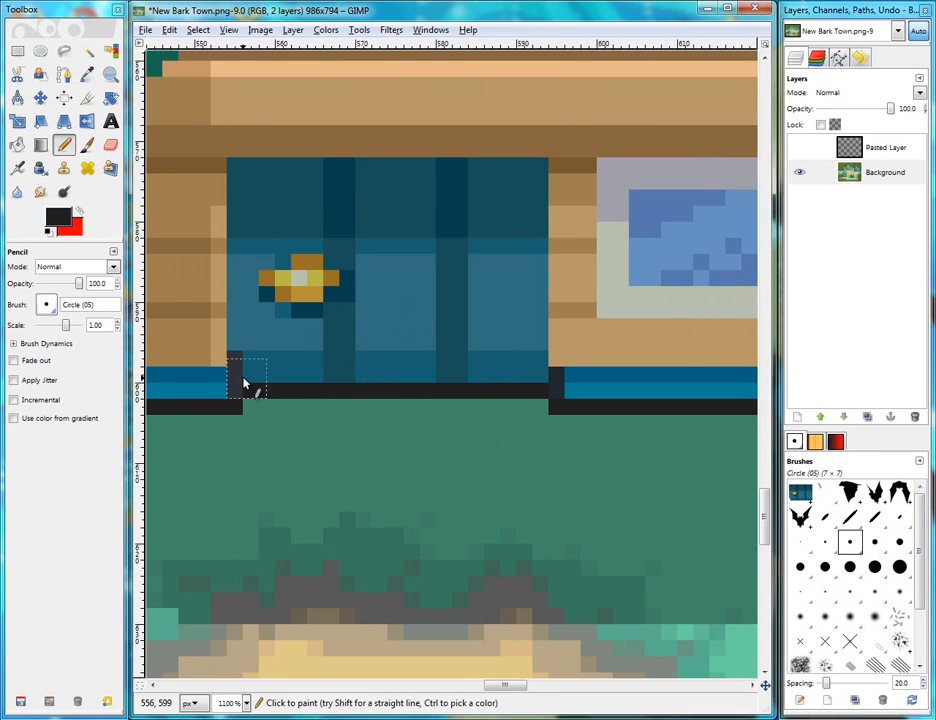
click(264, 377)
click(256, 335)
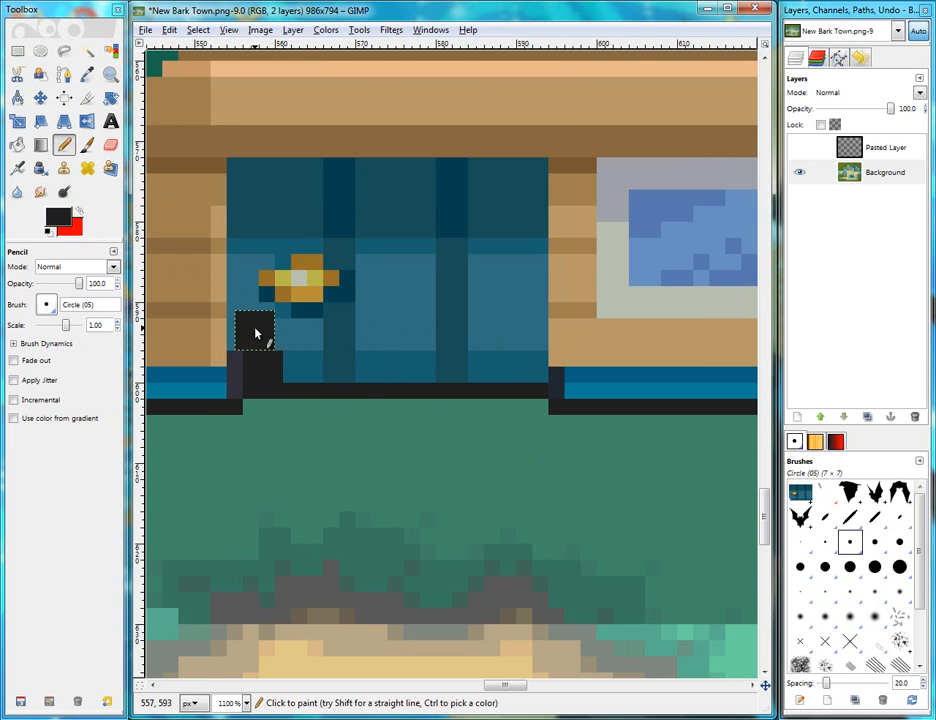
shift+click(246, 180)
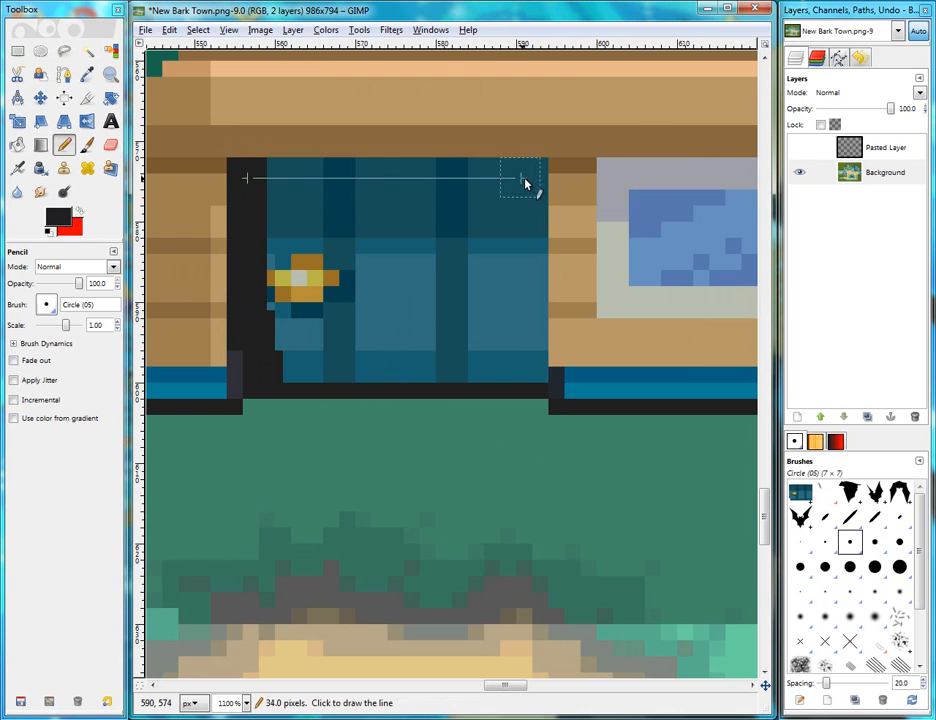
shift+click(520, 182)
shift+click(528, 371)
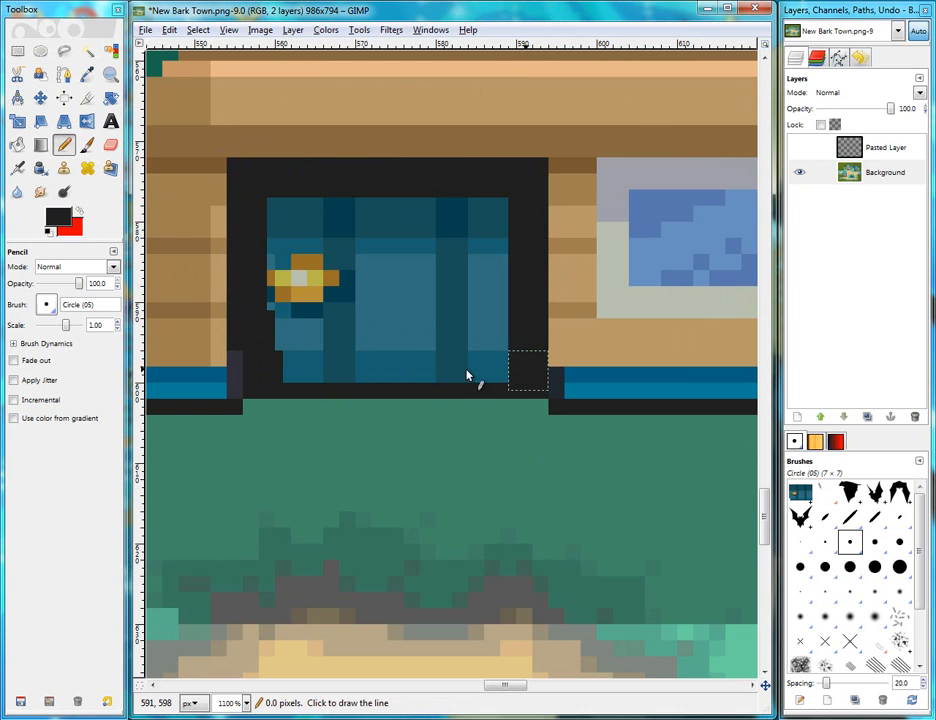
Step: Paint over the rest of the original door in the same near-black so the whole doorway is filled
shift+click(303, 373)
shift+click(299, 209)
shift+click(279, 209)
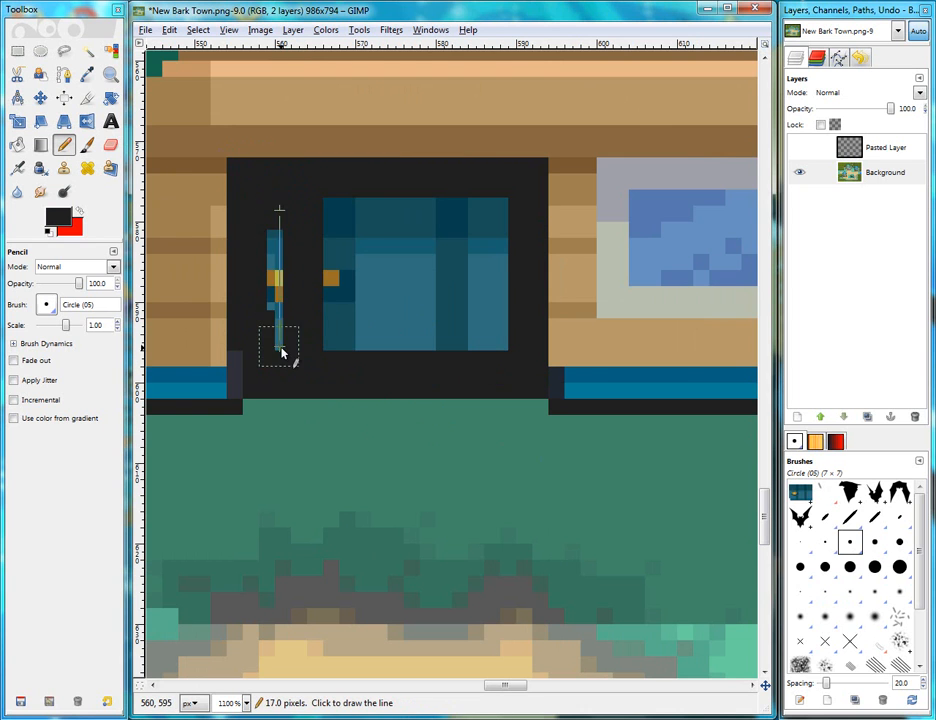
shift+click(281, 351)
mouse_move(303, 336)
mouse_down()
mouse_move(491, 336)
mouse_move(491, 213)
mouse_move(313, 211)
mouse_move(344, 215)
mouse_move(344, 300)
mouse_move(466, 292)
mouse_move(463, 253)
mouse_move(362, 268)
mouse_up()
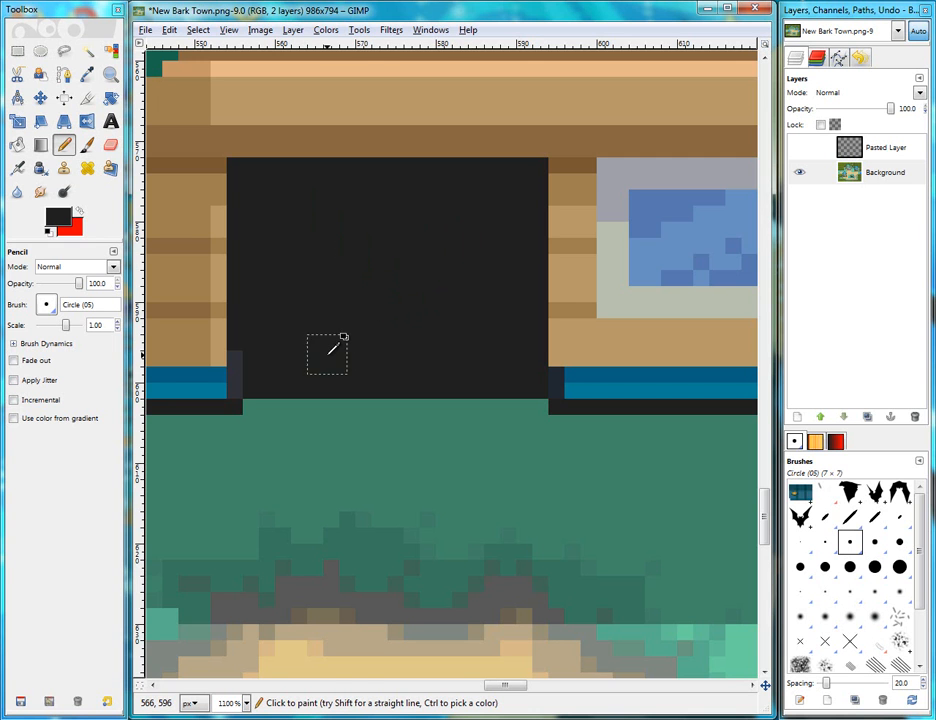
ctrl+scroll(334, 349, down, 4)
ctrl+scroll(334, 349, up, 4)
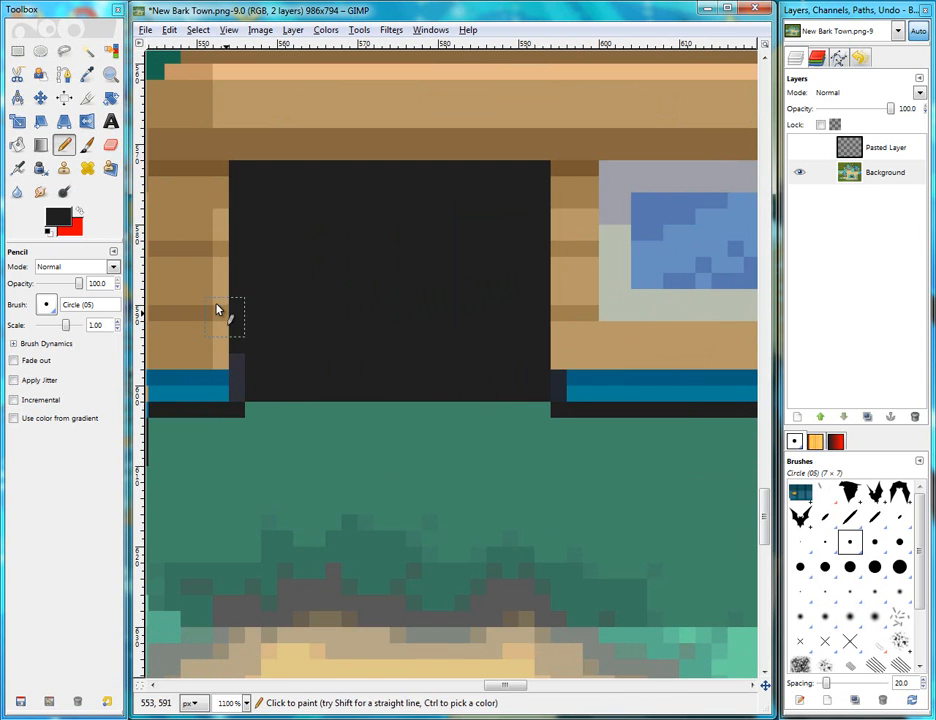
Step: Make the pasted door layer visible again over the dark doorway and select it as the active layer
ctrl+scroll(237, 328, up, 1)
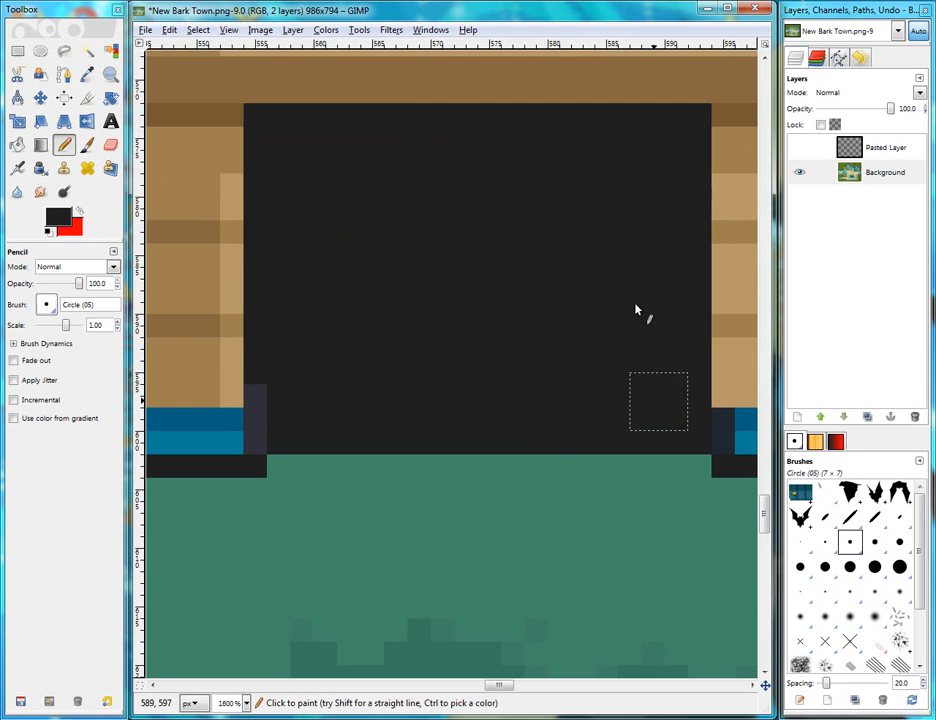
click(799, 147)
click(885, 147)
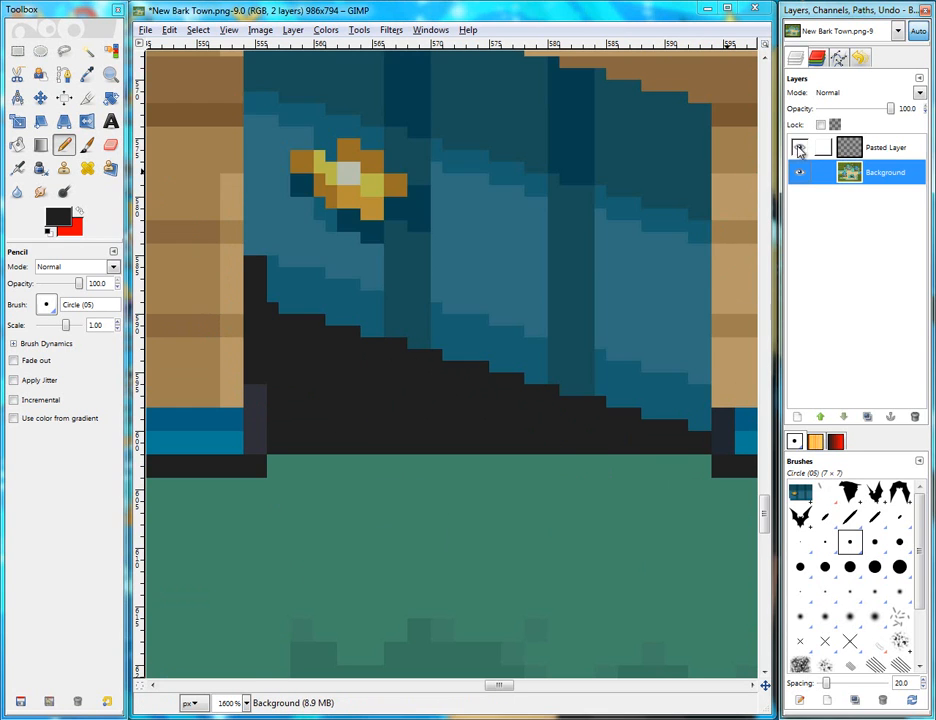
ctrl+scroll(564, 222, down, 4)
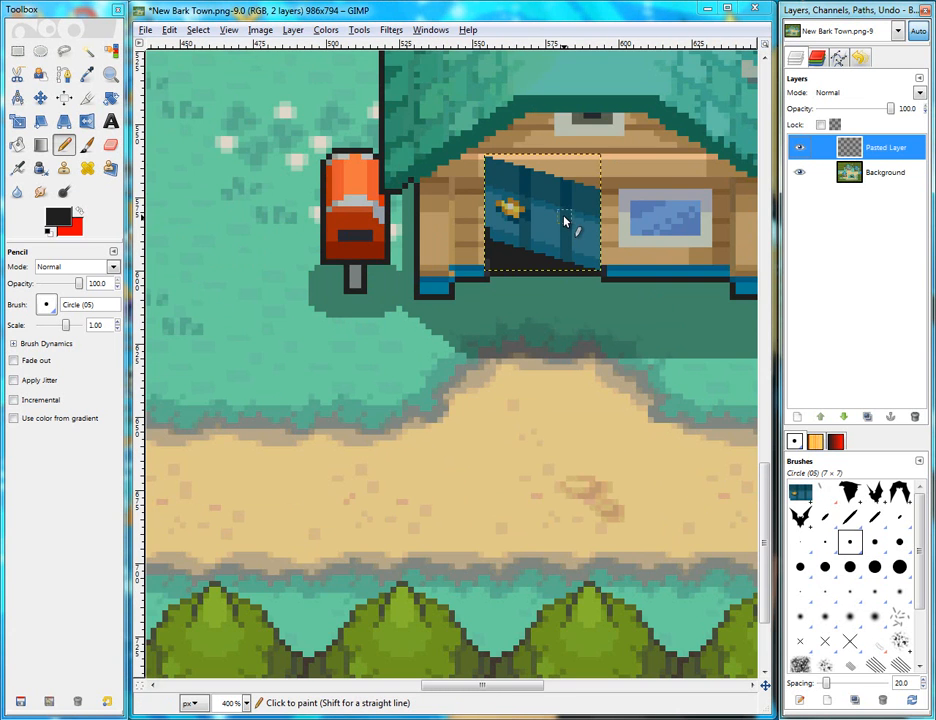
ctrl+scroll(643, 204, up, 3)
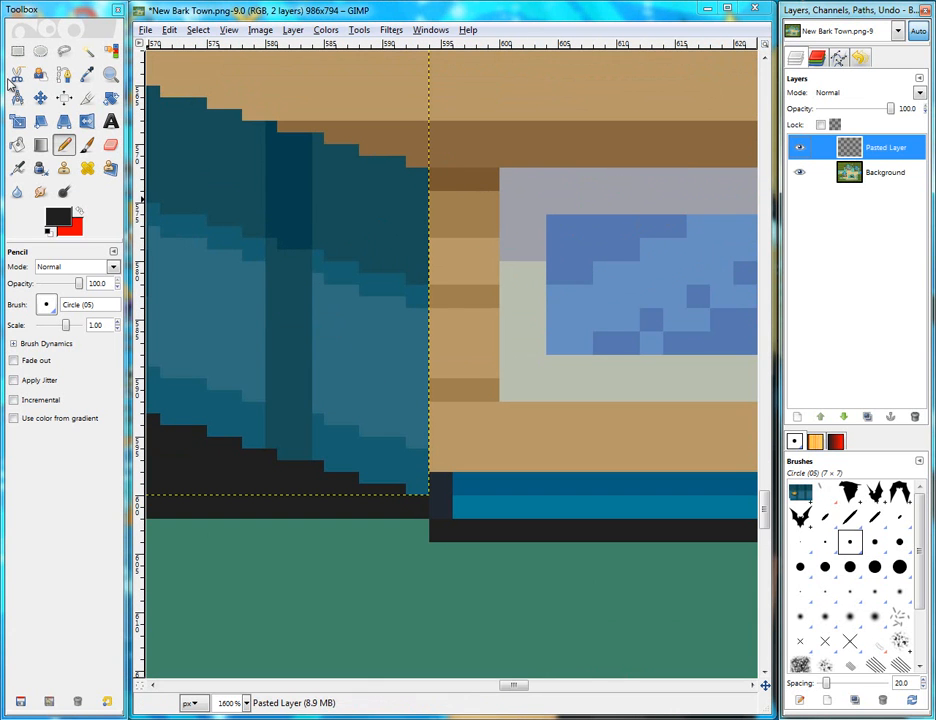
ctrl+scroll(150, 165, down, 2)
scroll(234, 205, left, 6)
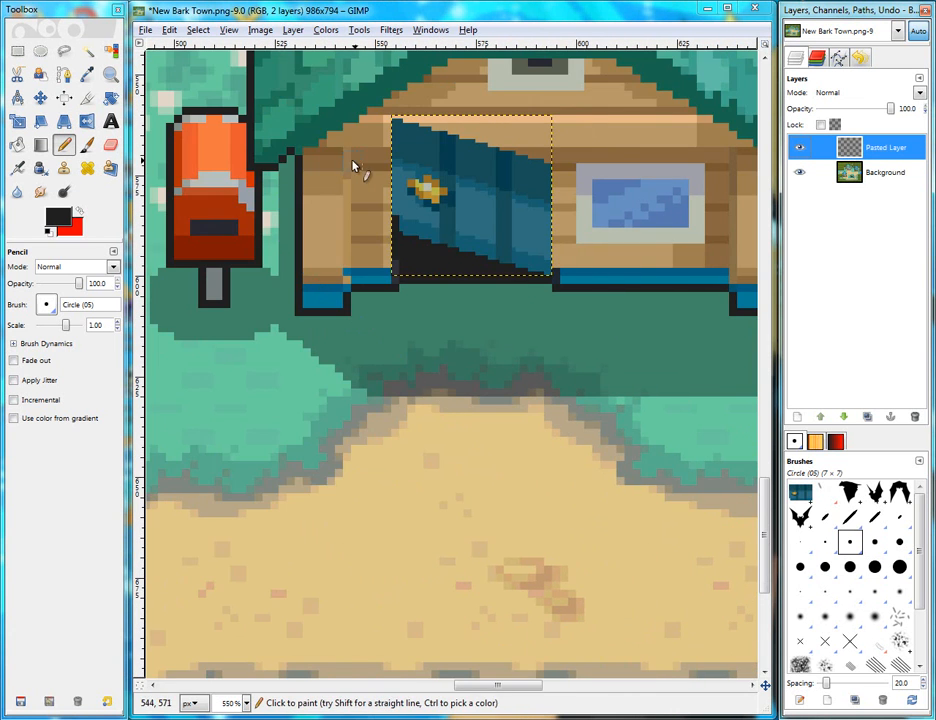
Step: Lower the pasted door layer's opacity to 32 and set up the Eraser with a hard edge
scroll(410, 236, up, 3)
scroll(415, 243, down, 1)
drag(891, 110, 842, 111)
click(110, 145)
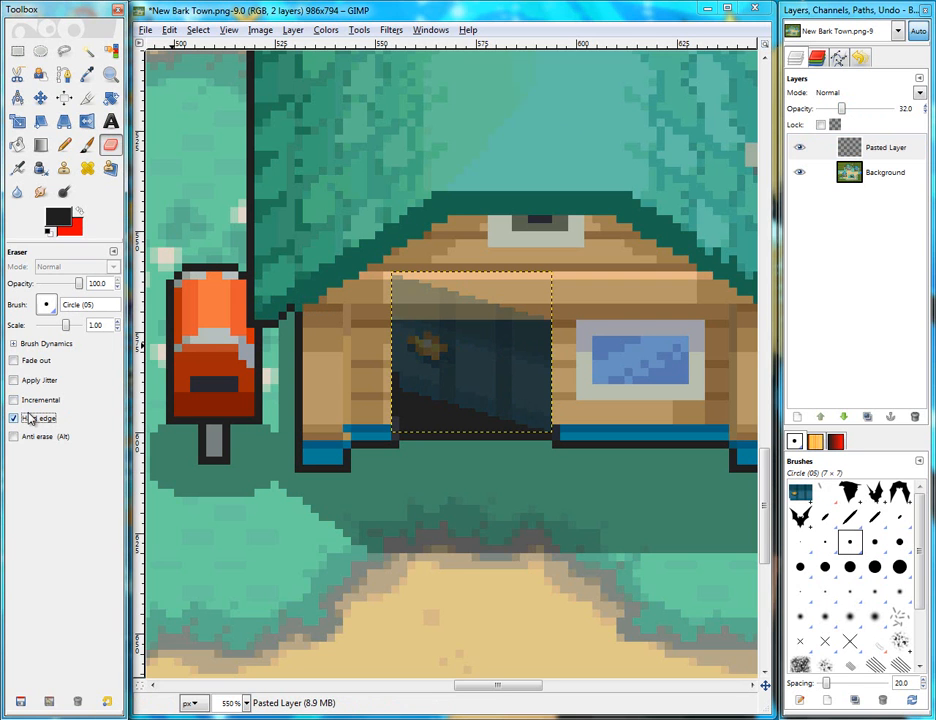
ctrl+scroll(531, 334, up, 5)
ctrl+scroll(520, 287, down, 4)
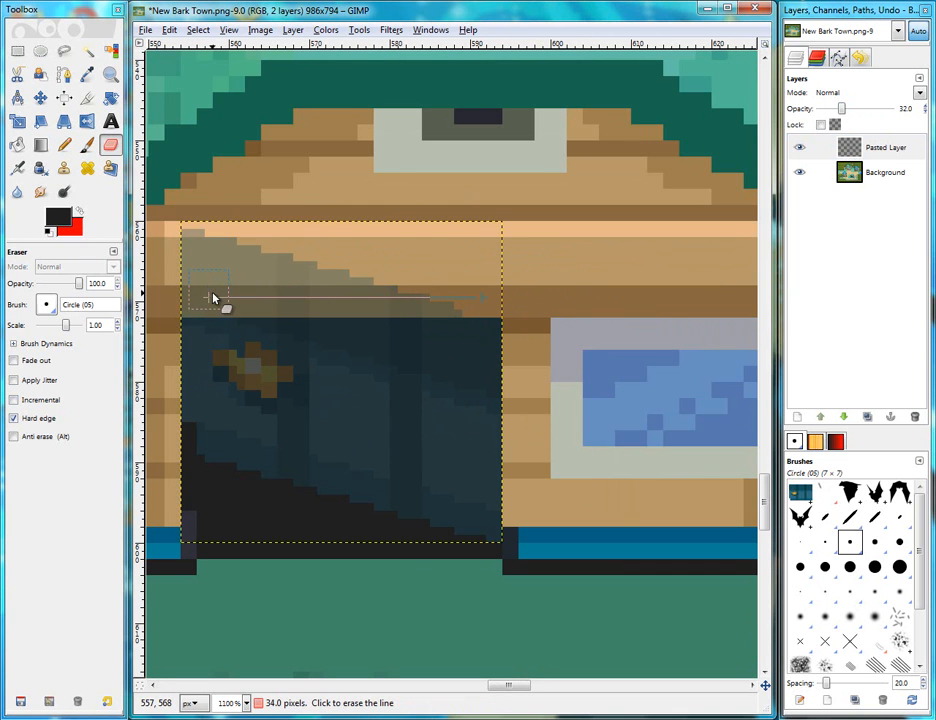
Step: Erase the part of the sheared door that sticks out above the doorway's top edge
shift+click(212, 297)
shift+click(190, 258)
shift+click(366, 247)
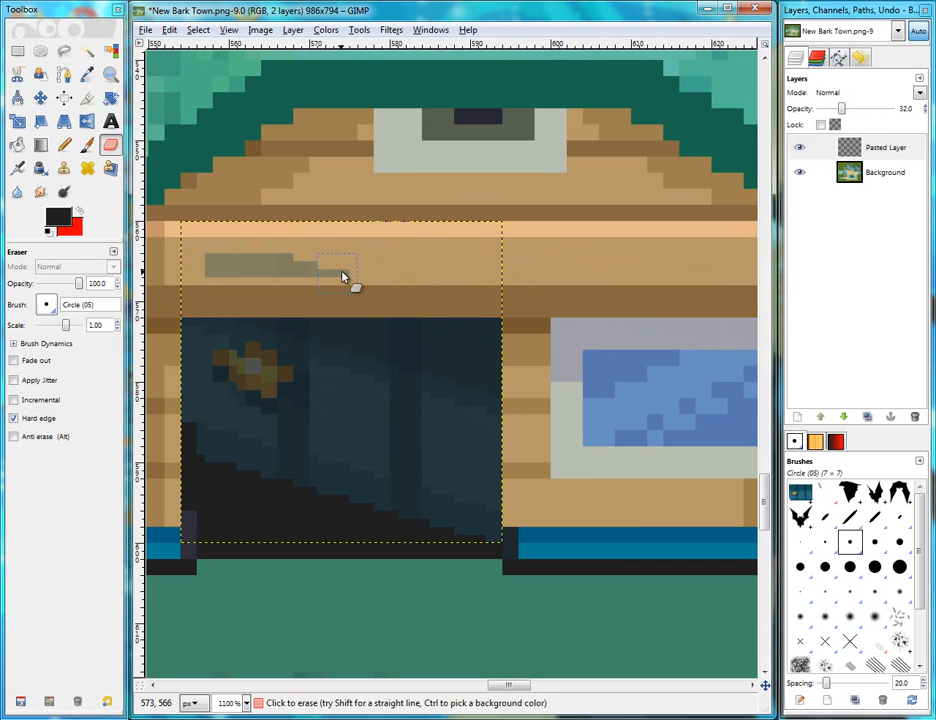
drag(341, 276, 166, 273)
ctrl+scroll(330, 272, down, 3)
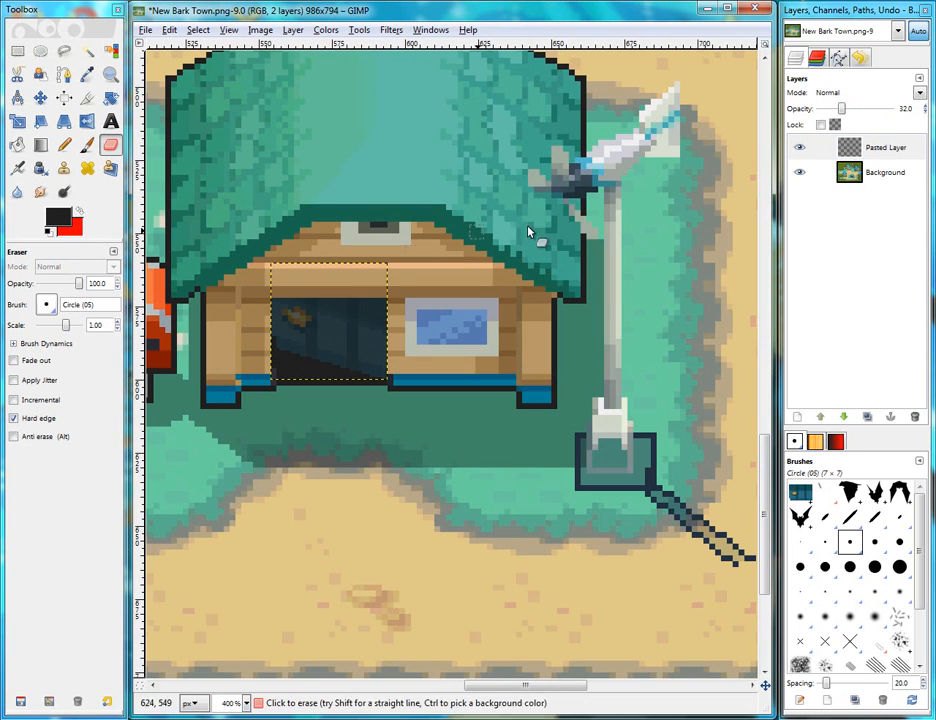
Step: Set the door layer's opacity back to 100 and check the open door at 100% zoom within the whole town
drag(845, 112, 892, 109)
ctrl+scroll(259, 334, down, 2)
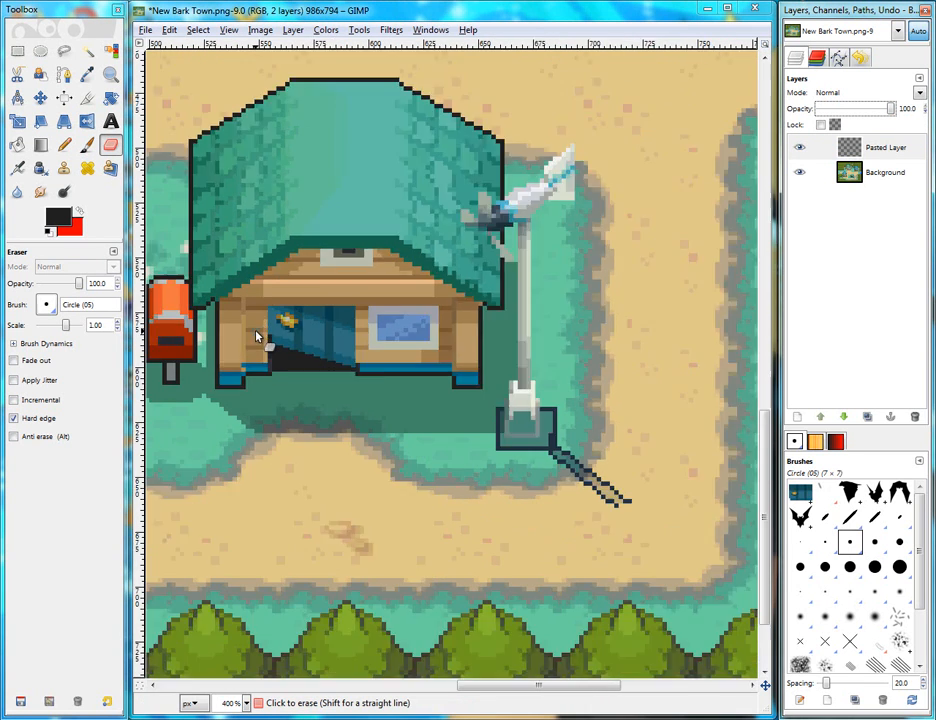
ctrl+scroll(260, 425, down, 2)
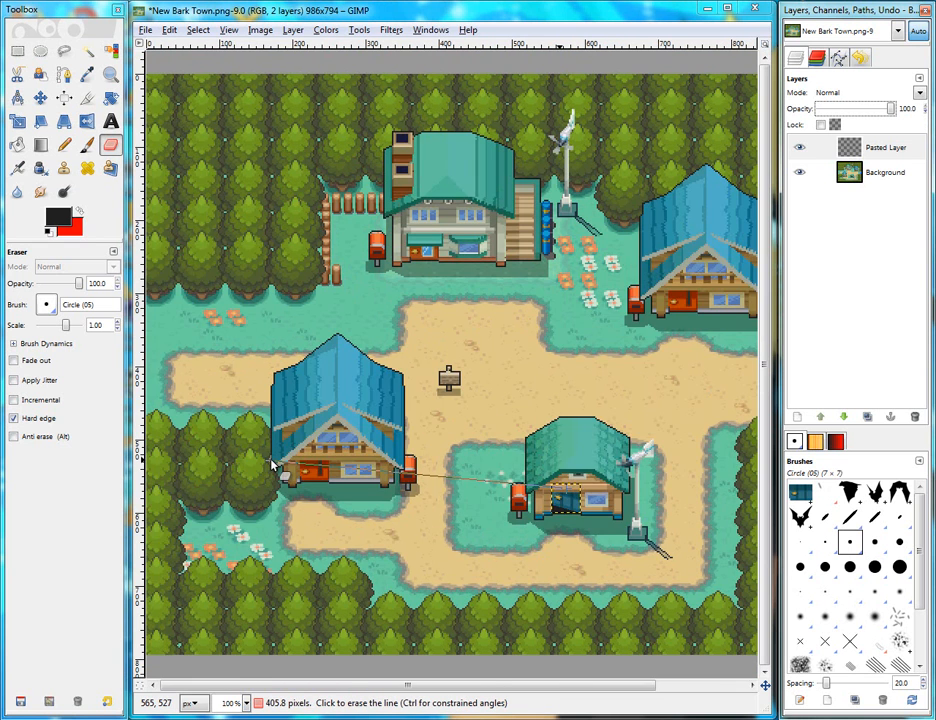
scroll(273, 465, right, 2)
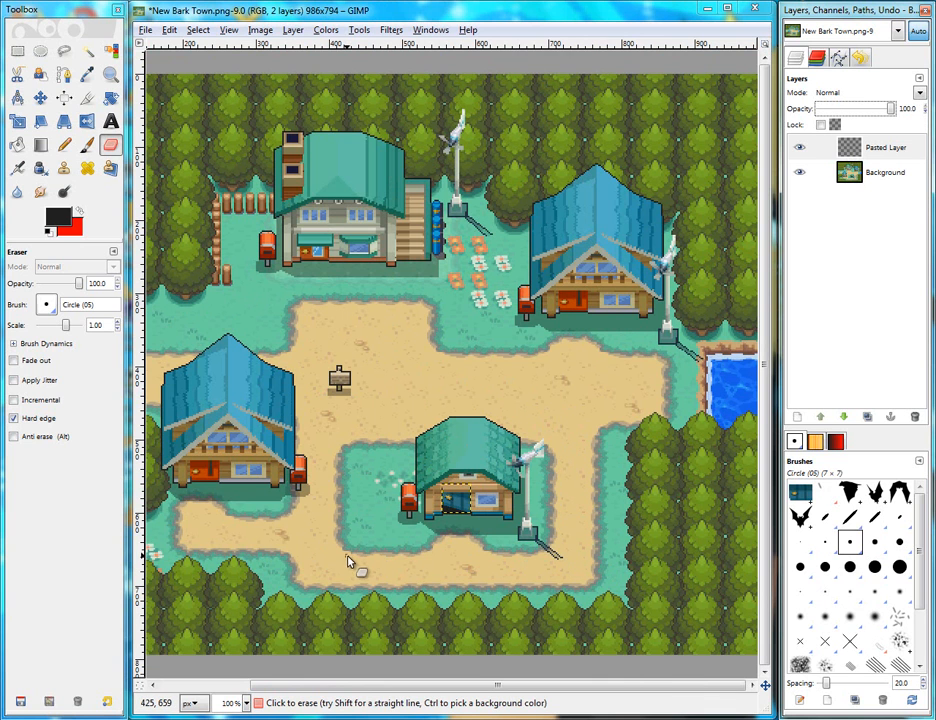
scroll(347, 563, left, 3)
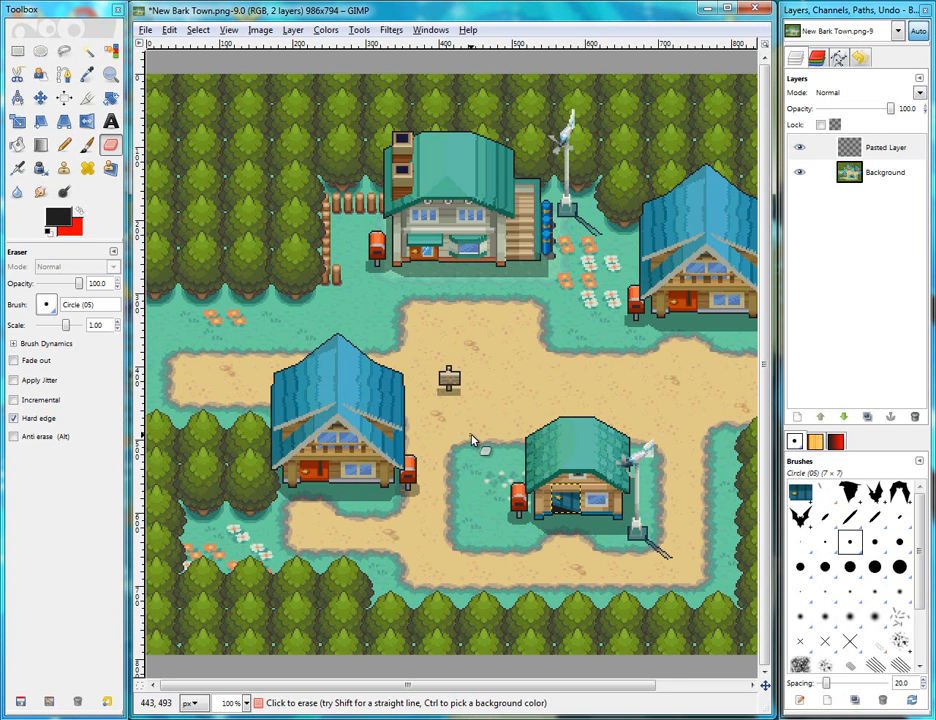
Step: Close the New Bark Town image without saving and switch to the New Bark Town folder in Windows Explorer
click(767, 9)
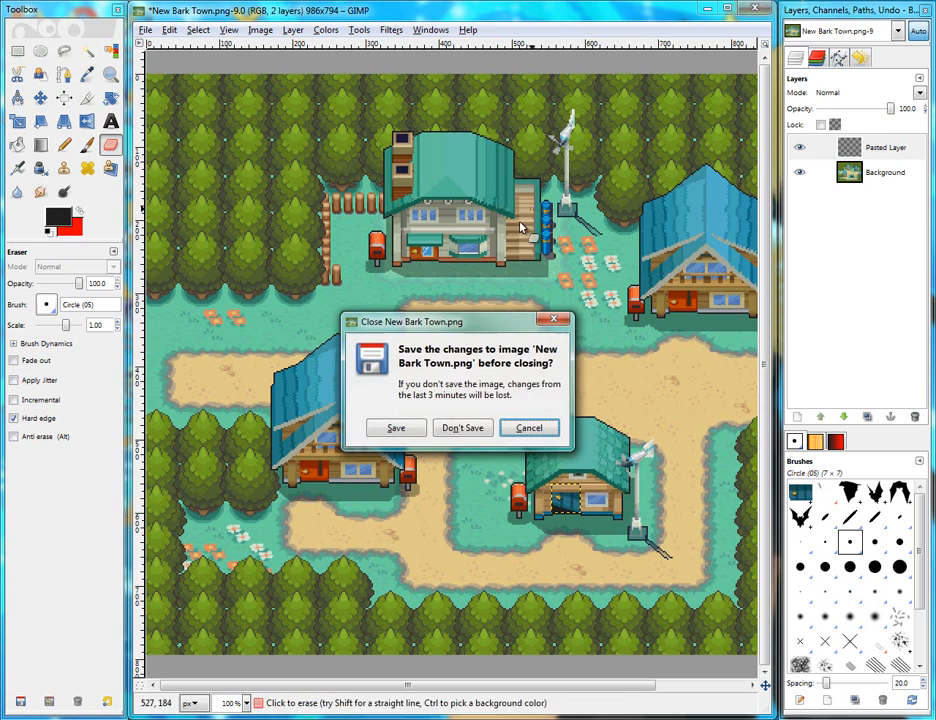
click(462, 428)
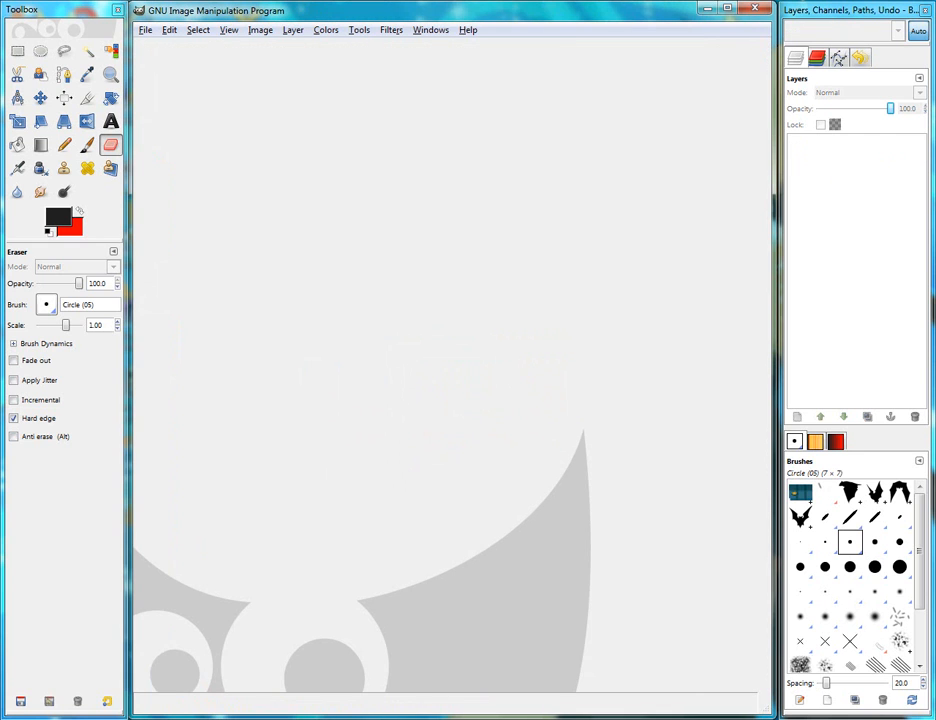
key(ctrl+q)
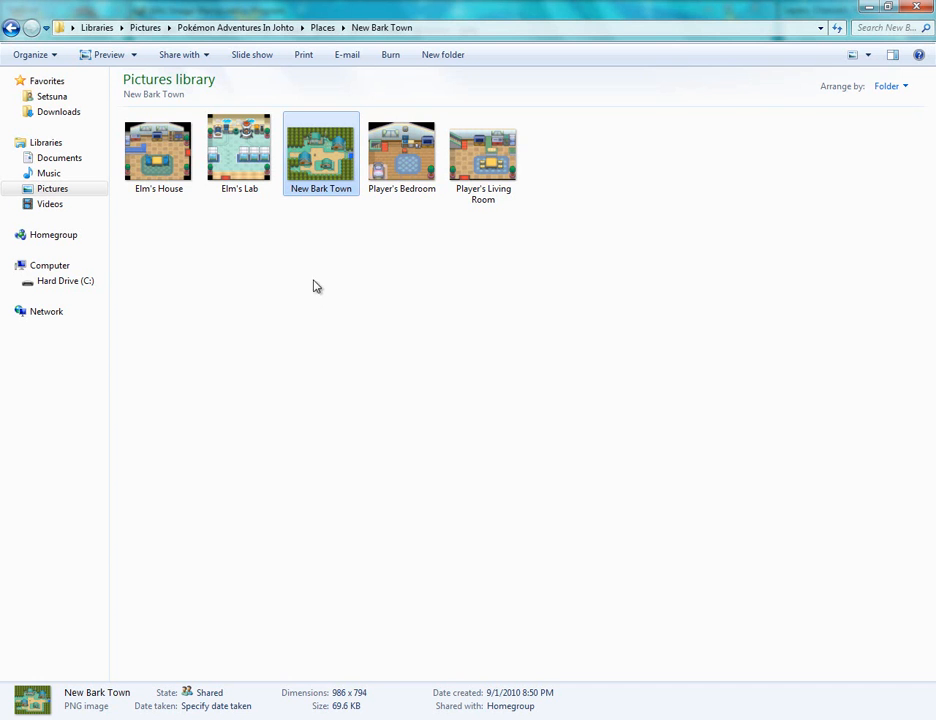
Step: Go up to the Pokémon Adventures In Johto folder and open the Page 3 picture from Chapters, Chapter 2
click(14, 30)
click(14, 30)
double_click(244, 152)
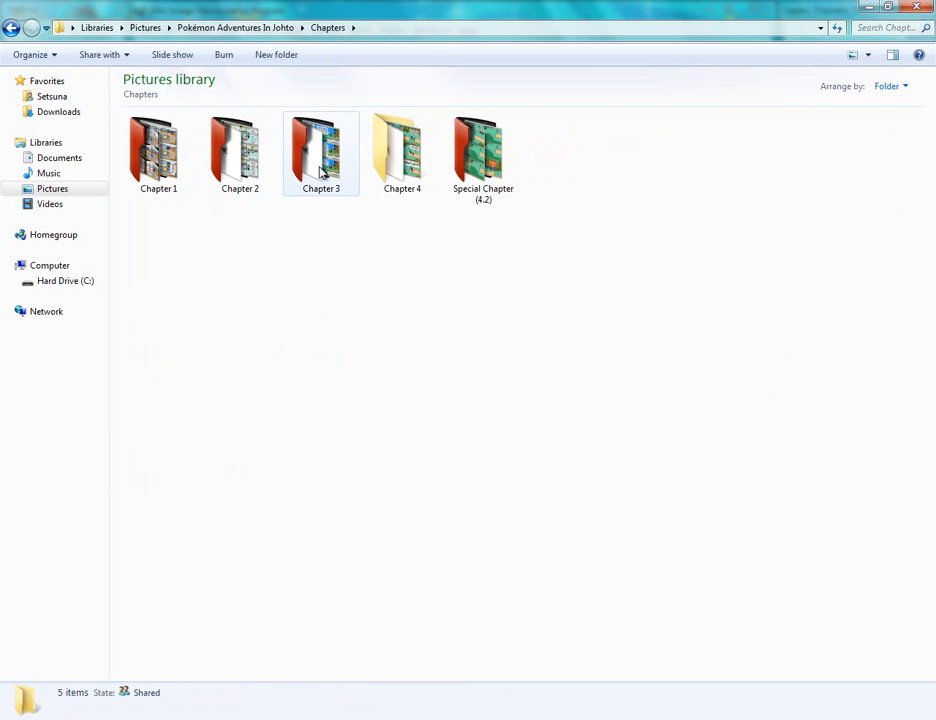
double_click(240, 155)
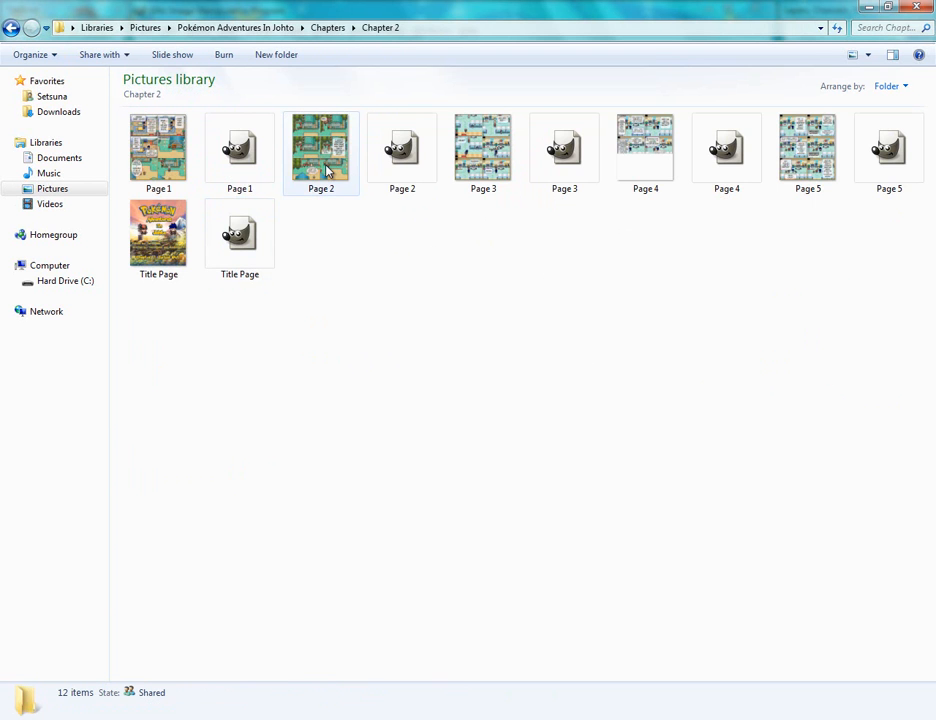
double_click(483, 155)
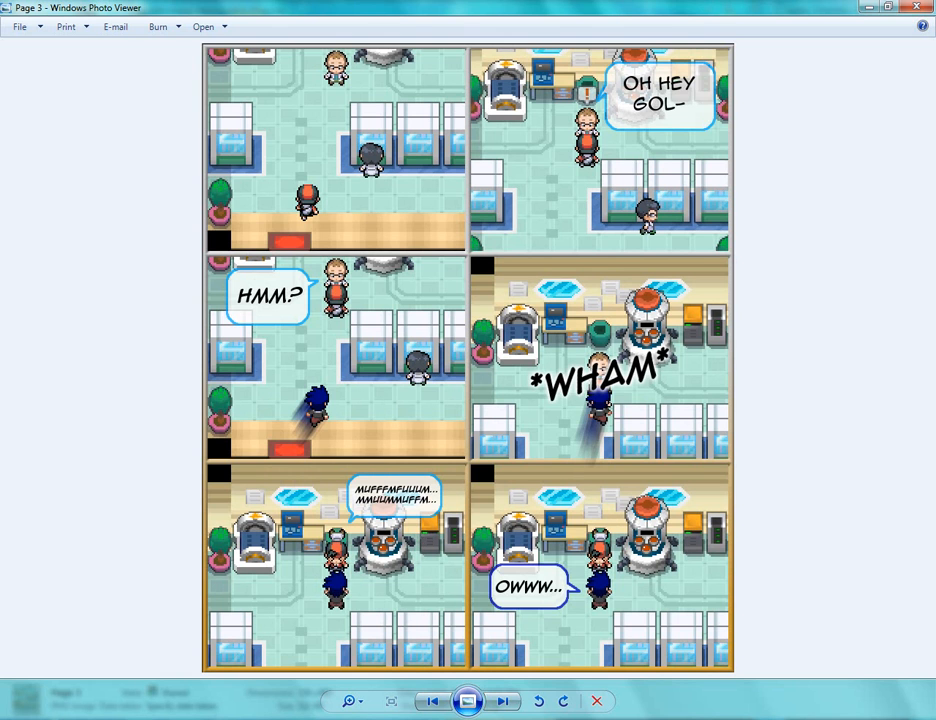
Step: View comic pages 4 and 5 of Chapter 2, one after the other, and close the picture viewer
click(503, 701)
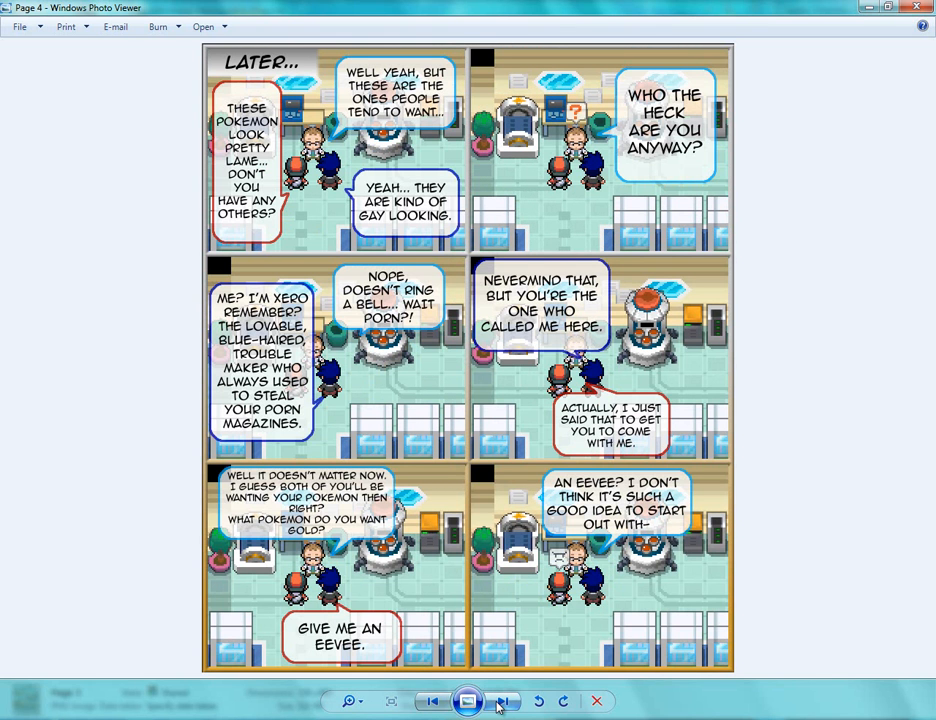
click(502, 701)
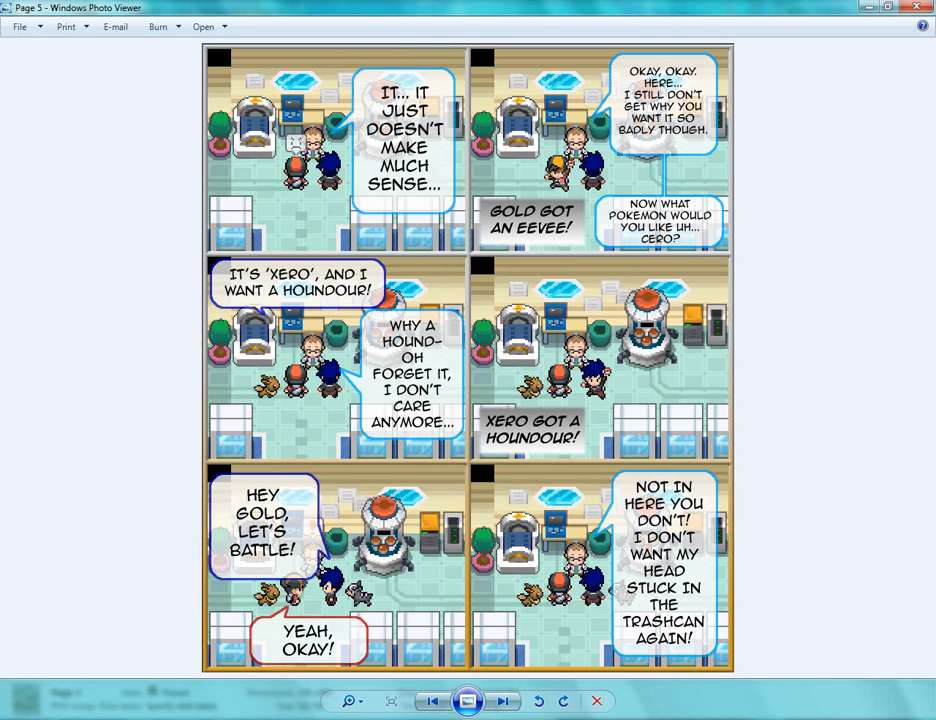
click(922, 8)
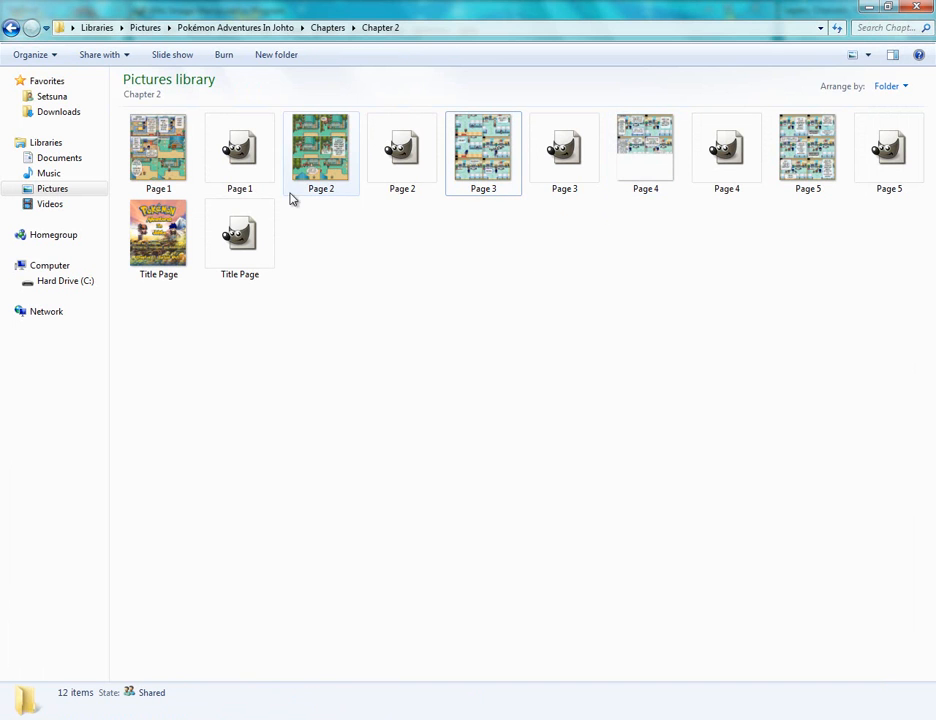
Step: Open the Page 4 picture of Chapter 2 on its own, examine its panels and close it
click(645, 170)
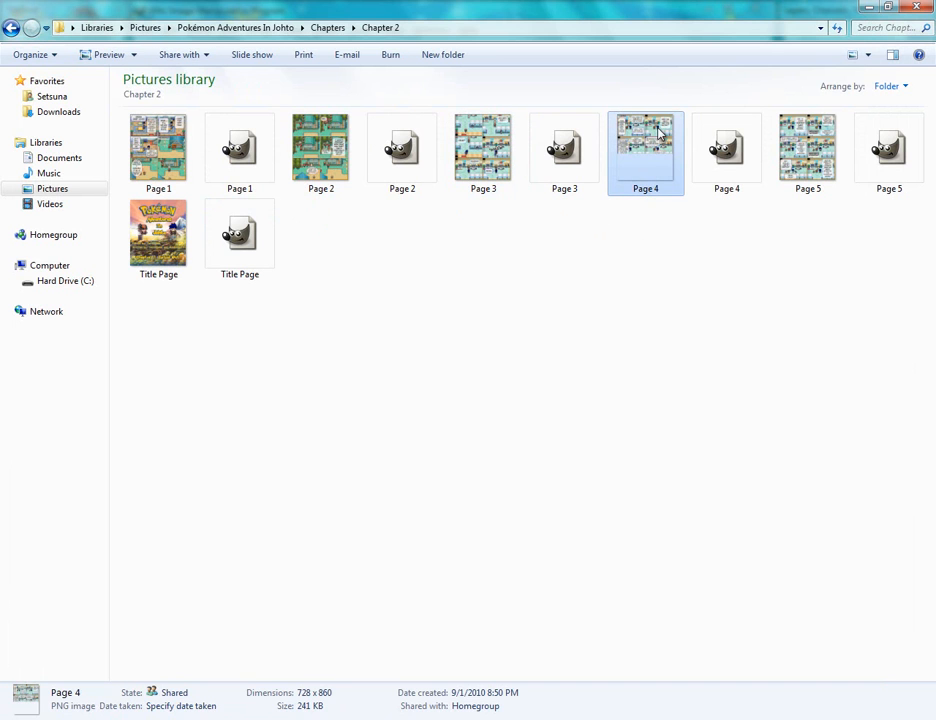
right_click(634, 159)
click(645, 188)
double_click(654, 167)
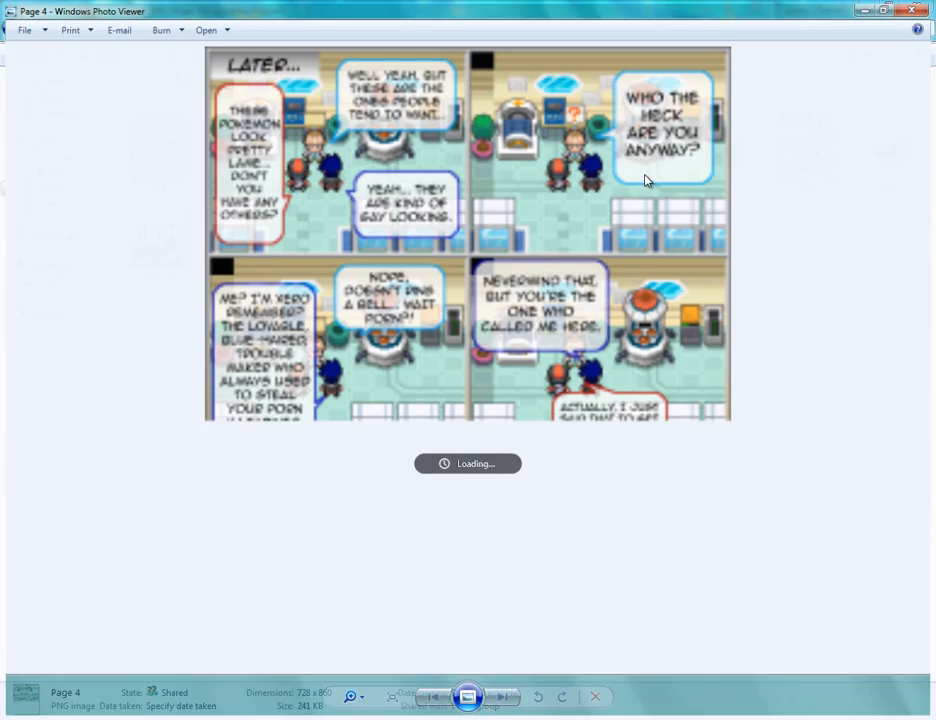
scroll(449, 380, up, 2)
scroll(449, 378, down, 2)
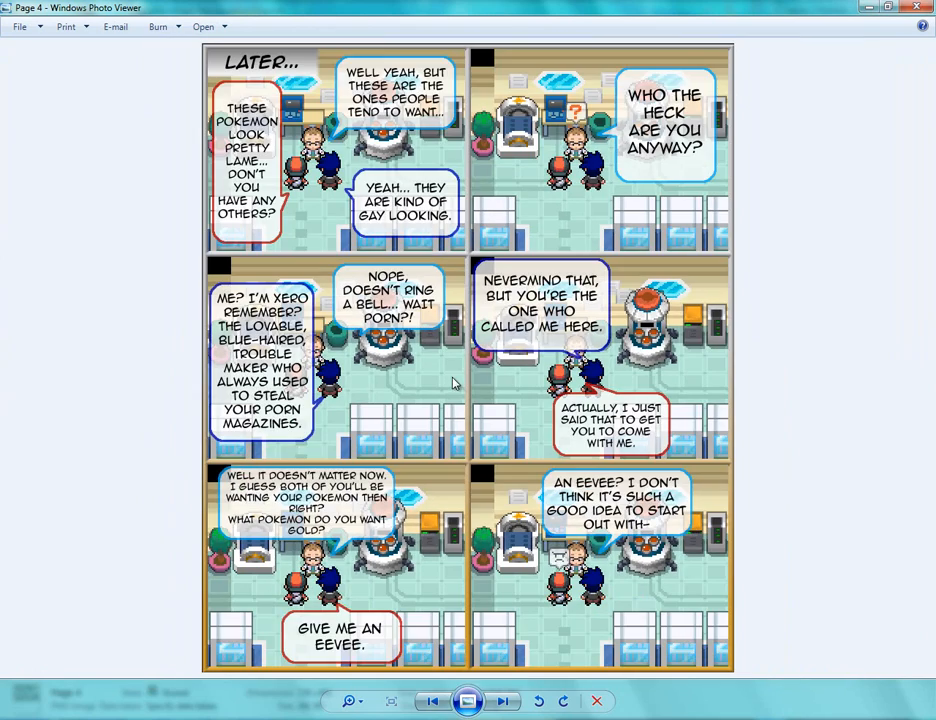
click(912, 6)
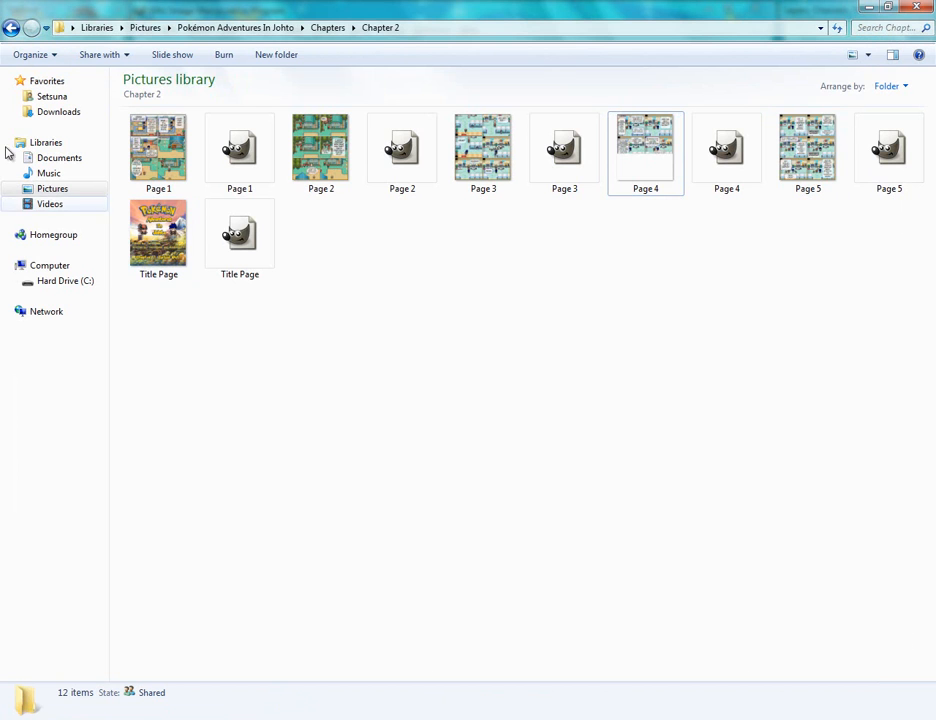
Step: Return to the Pokémon Adventures In Johto folder, view the whole comic Page 1 with the battle scene and close it
click(10, 27)
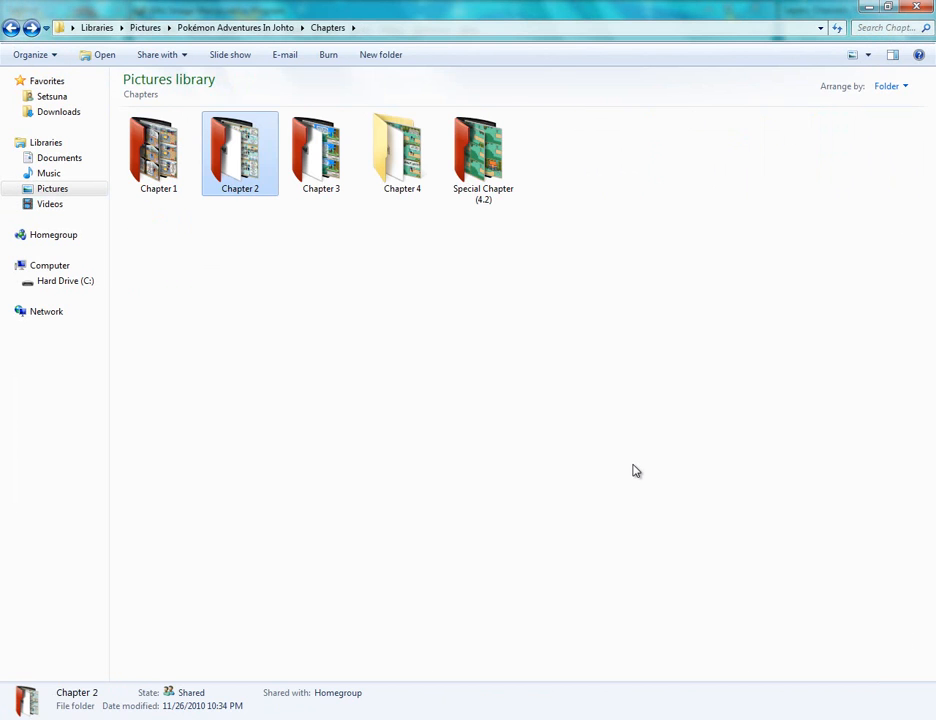
click(10, 27)
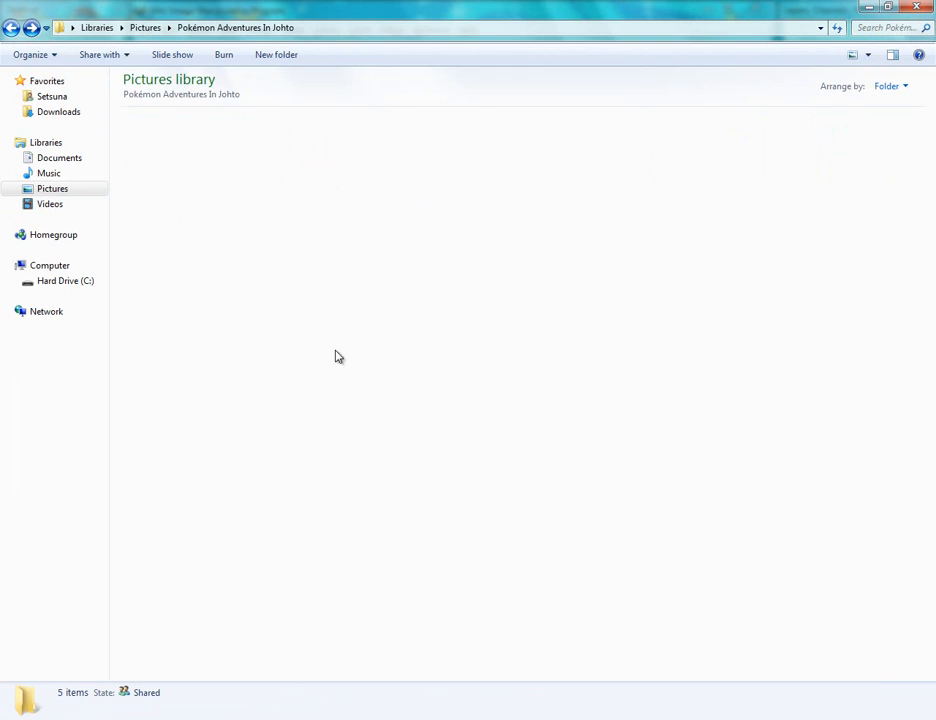
click(604, 516)
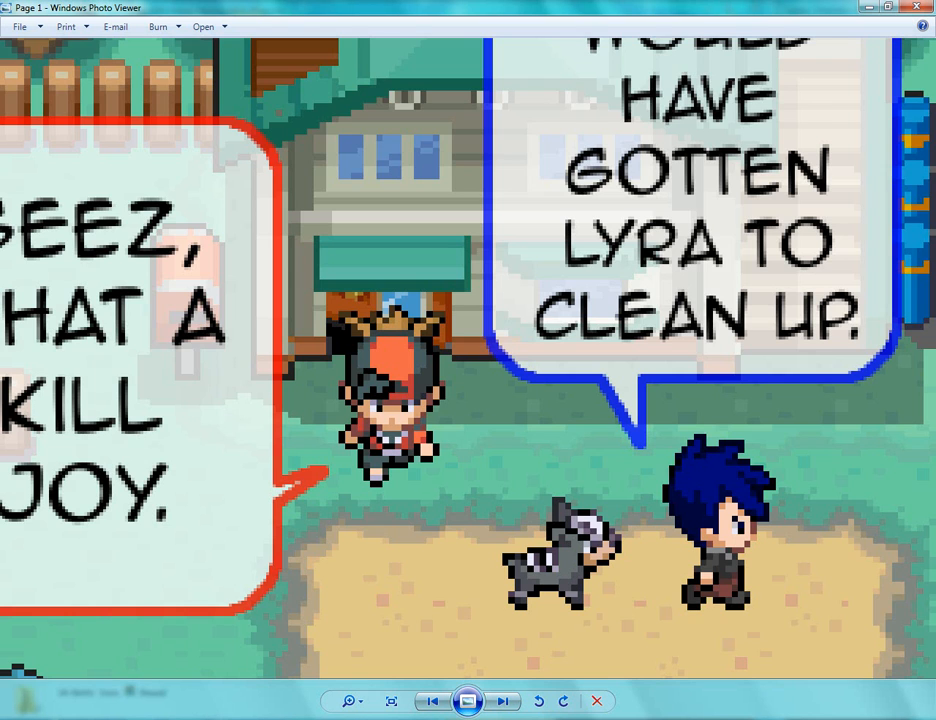
key(ctrl+0)
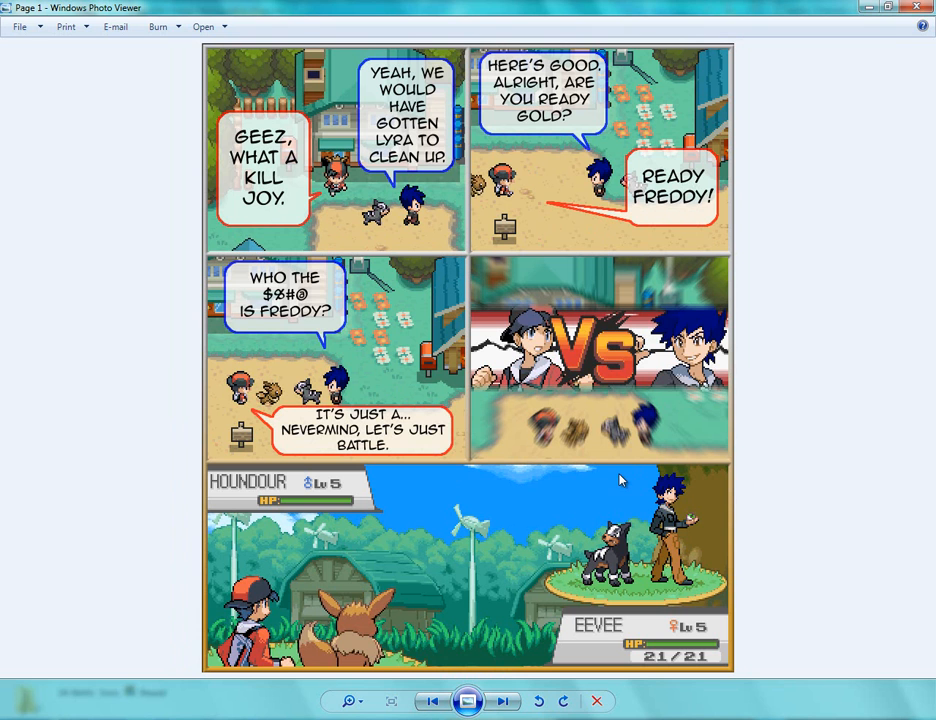
click(917, 8)
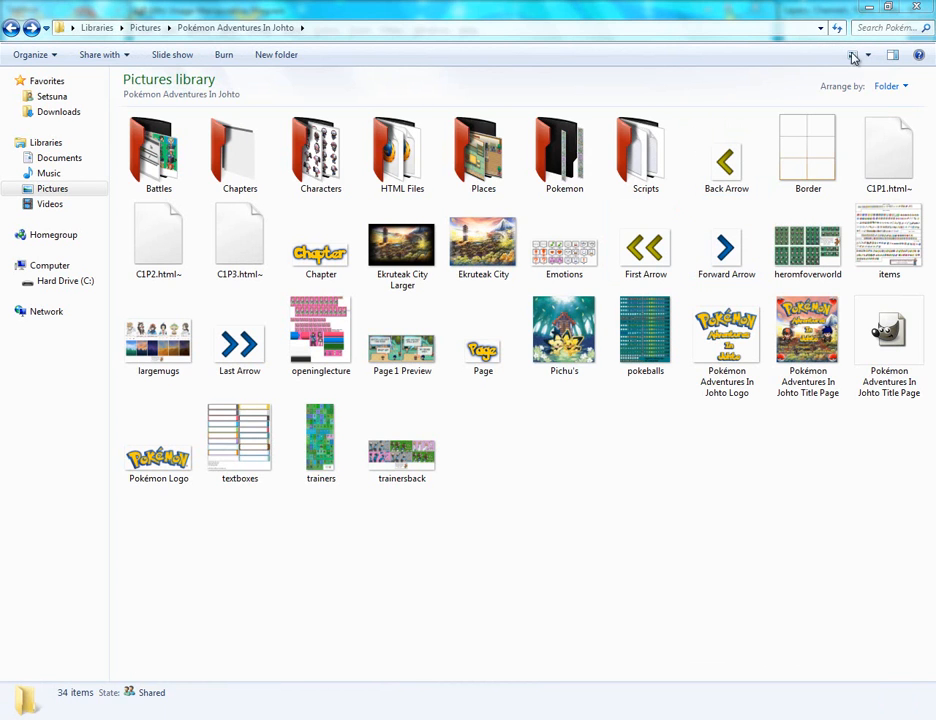